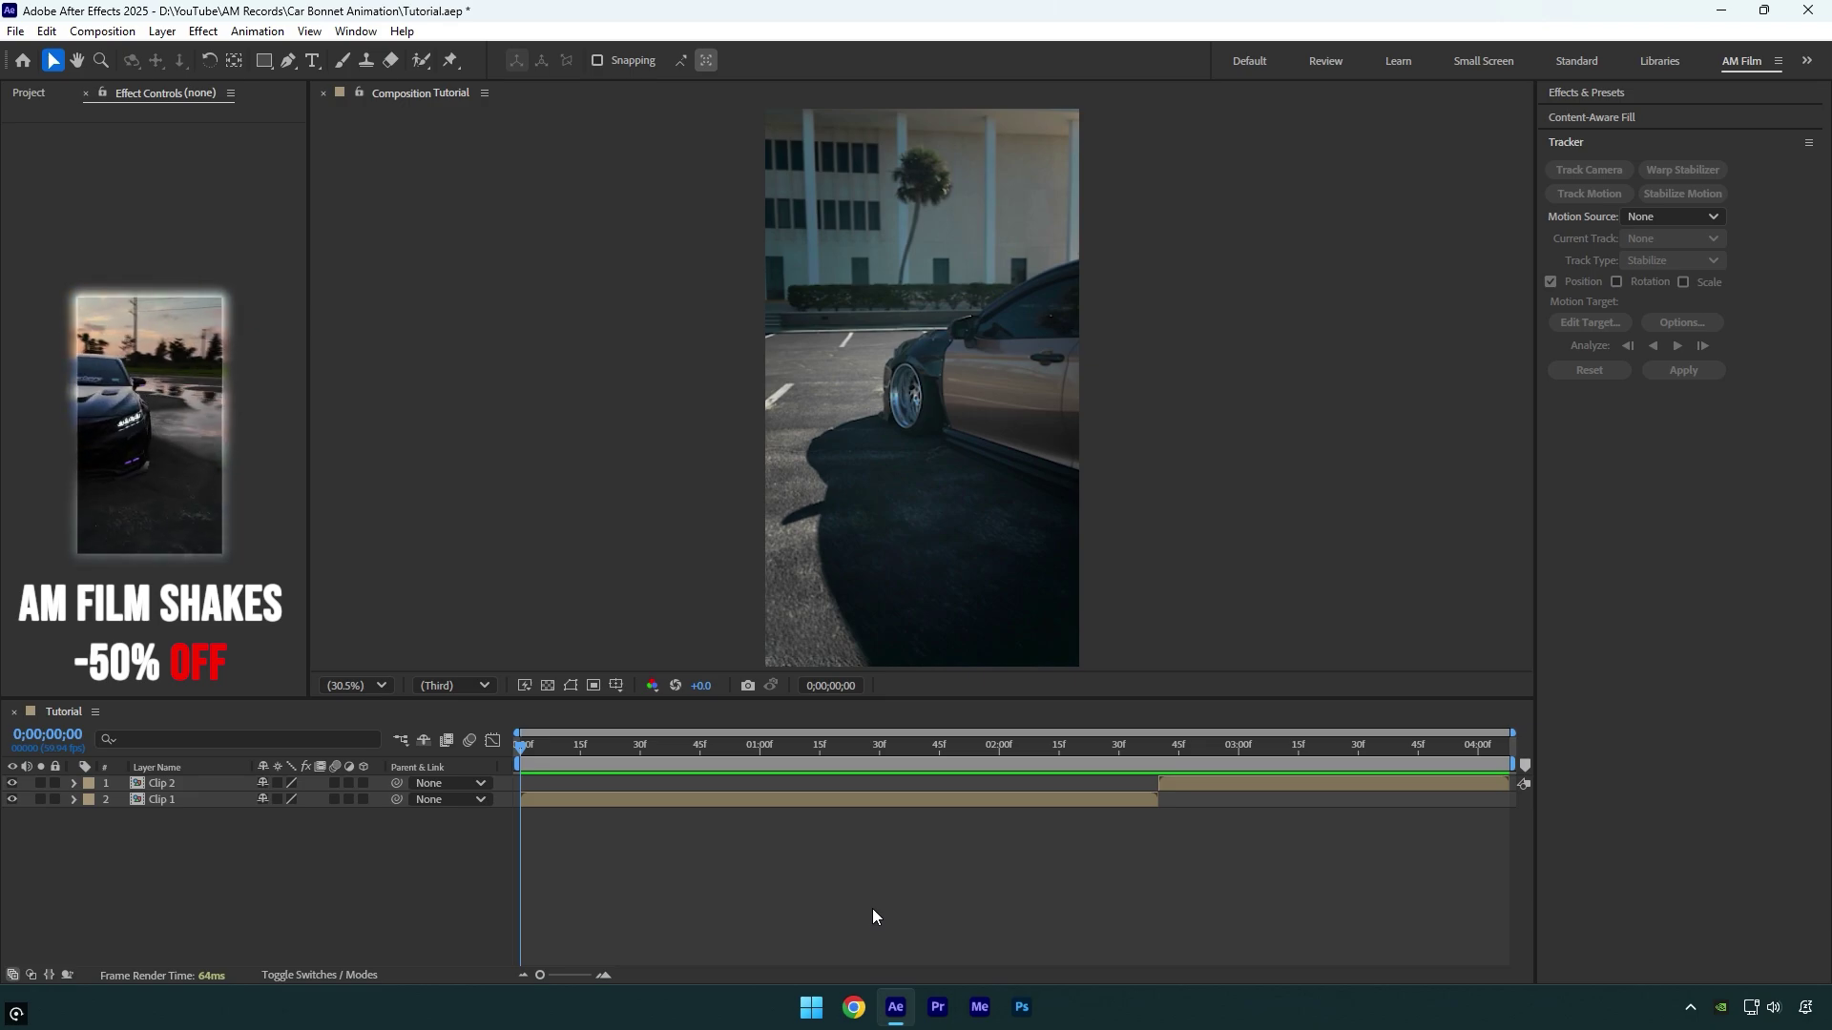
- At 0;00;02;40, duplicate the Clip 2 layer to create Clip 3
drag(858, 753, 1158, 752)
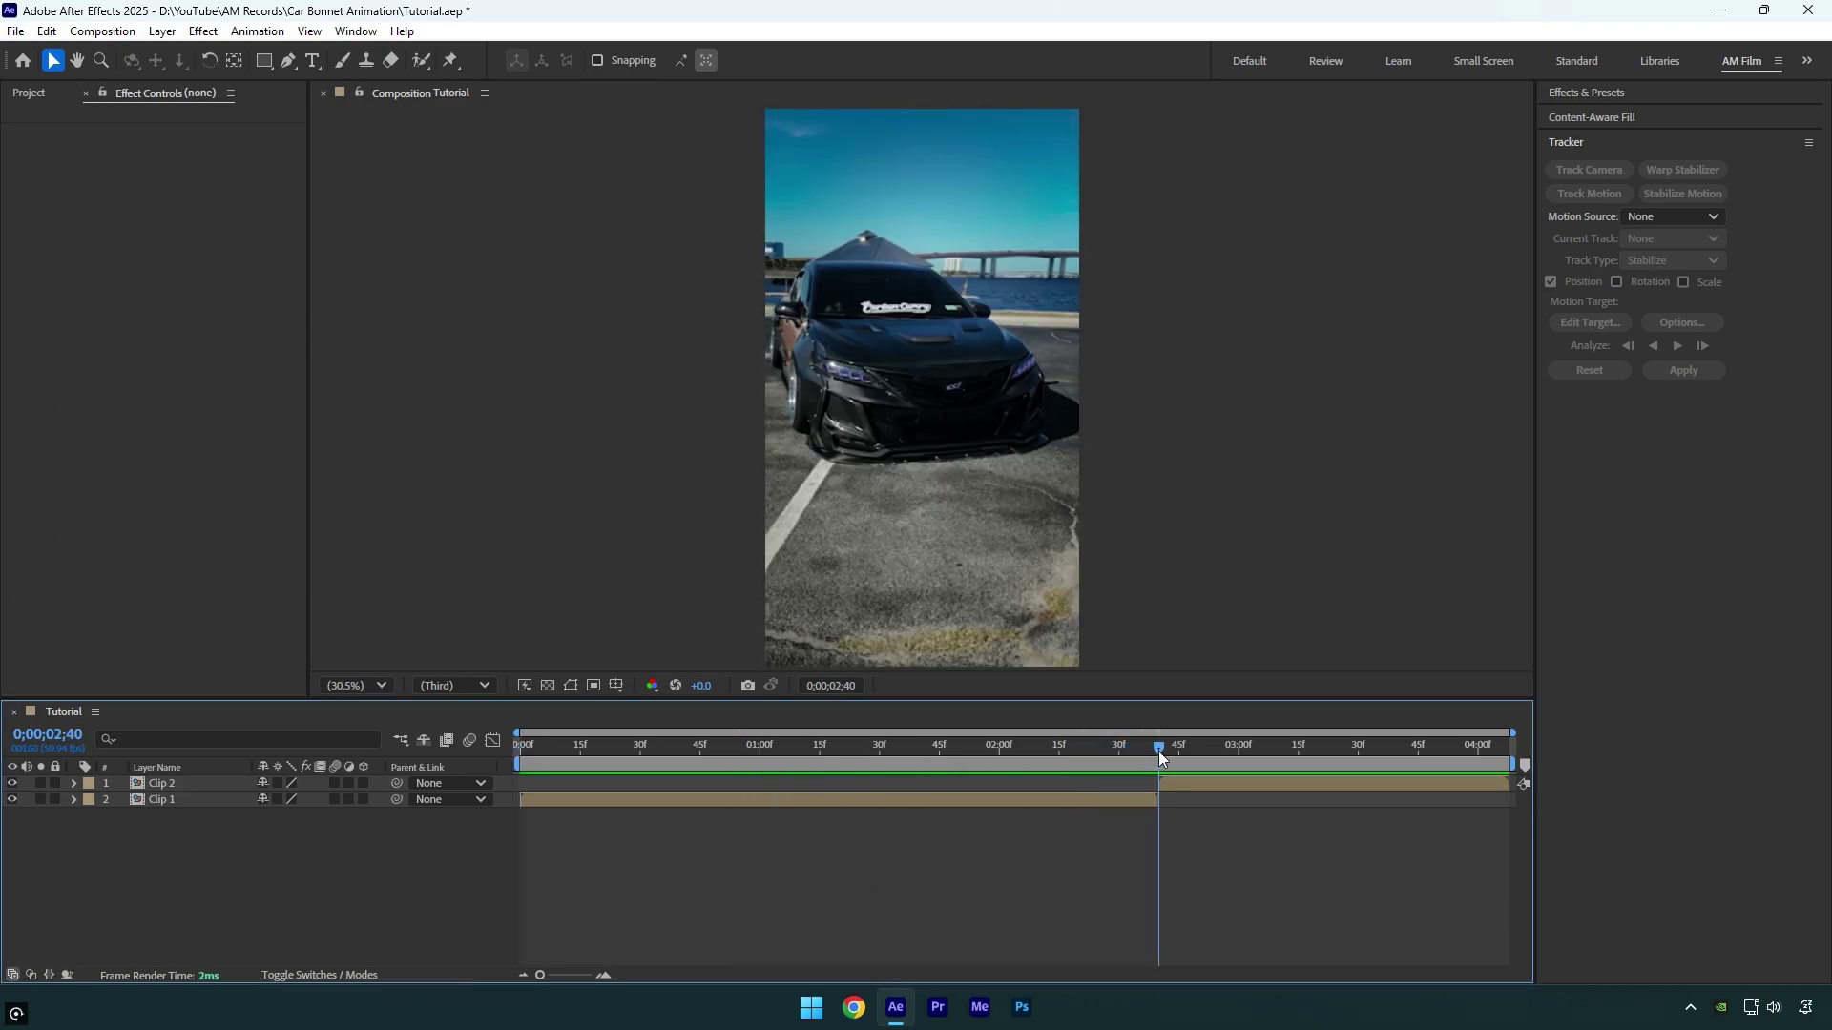
click(1196, 783)
key(ctrl+d)
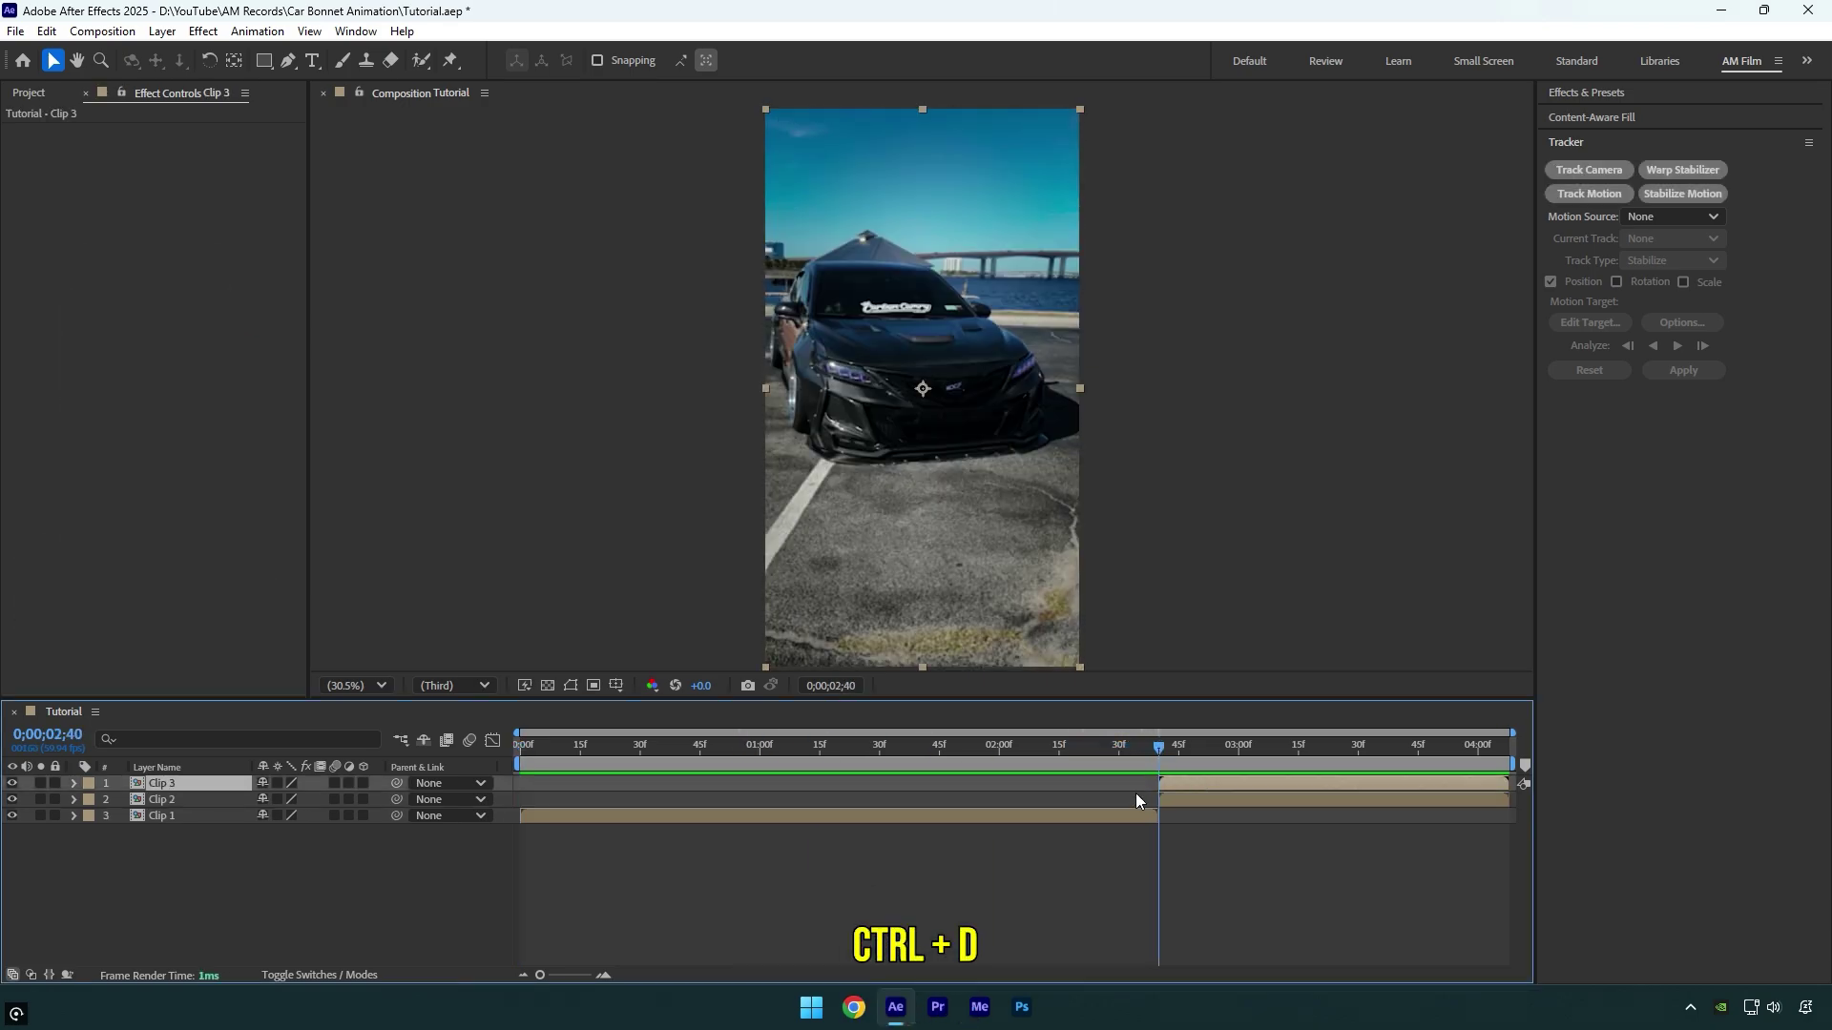
- Freeze Clip 3 on the current frame and move the playhead back to 0;00;01;20
right_click(1175, 782)
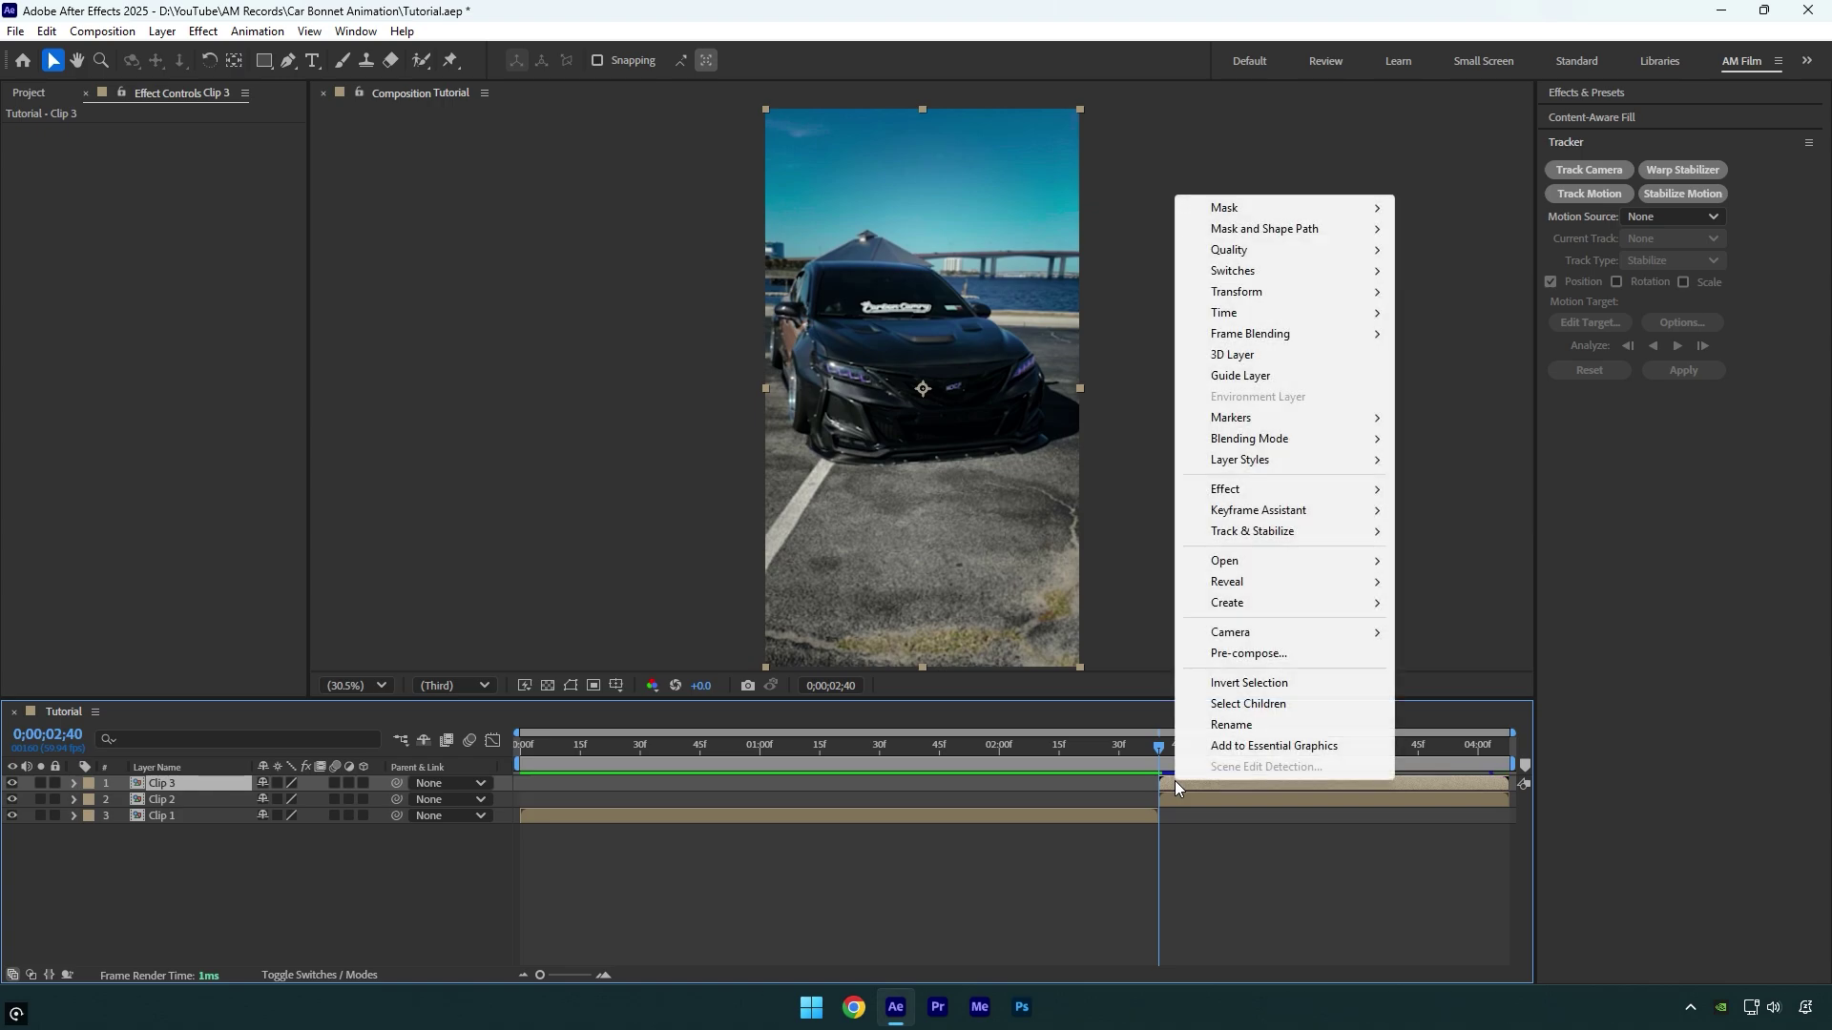
mouse_move(1240, 313)
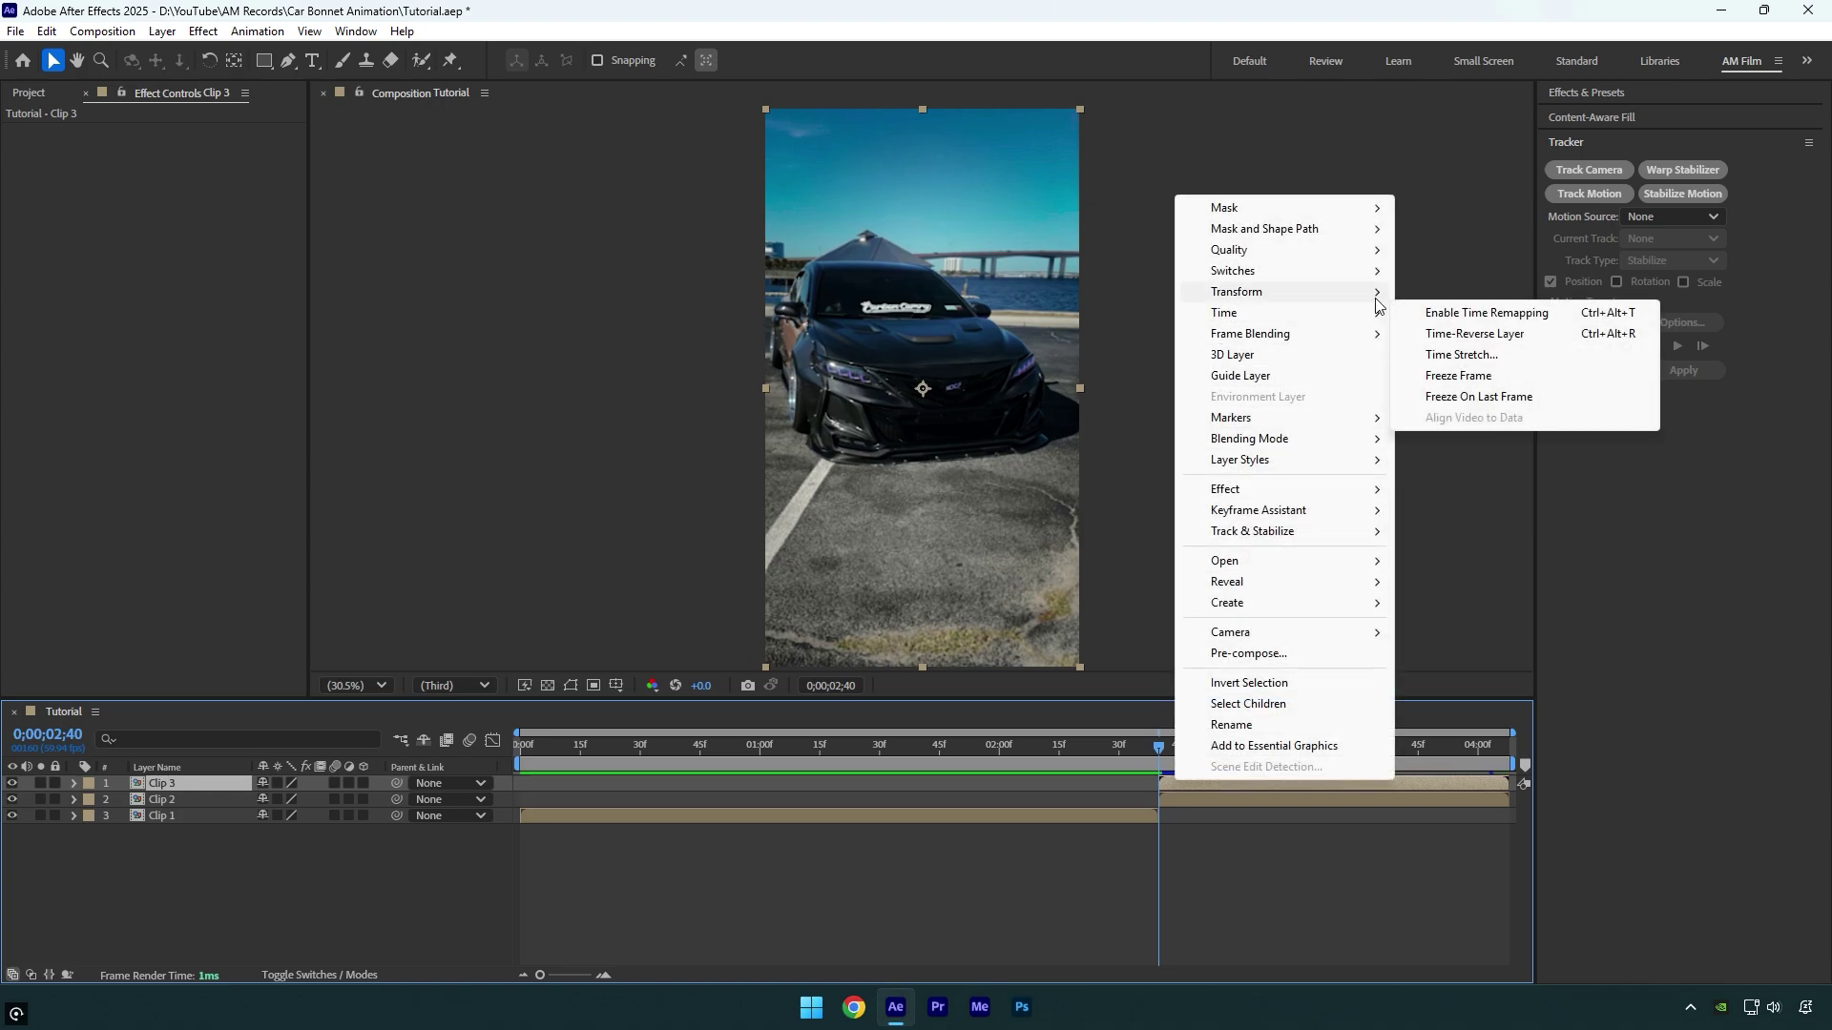
click(1442, 377)
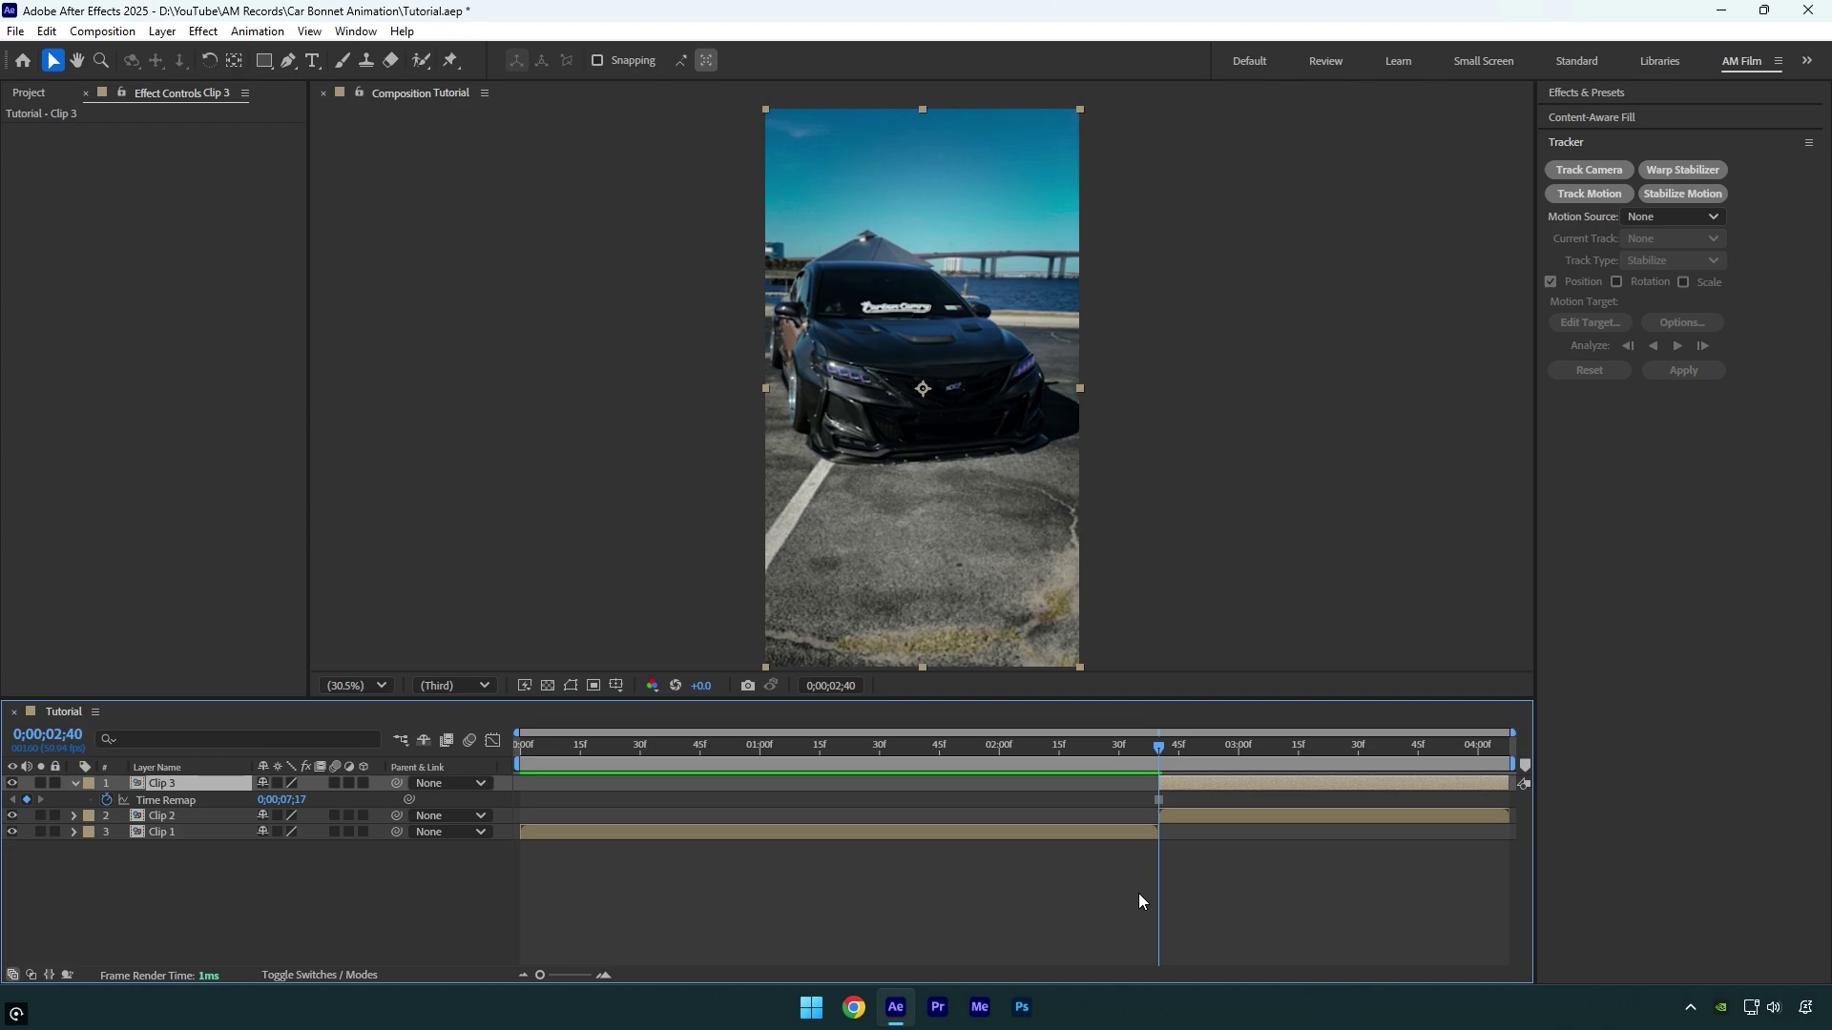
key(shift+Page_Up)
key(shift+Page_Up)
key(shift+Page_Up)
key(shift+Page_Up)
key(shift+Page_Up)
key(Page_Up)
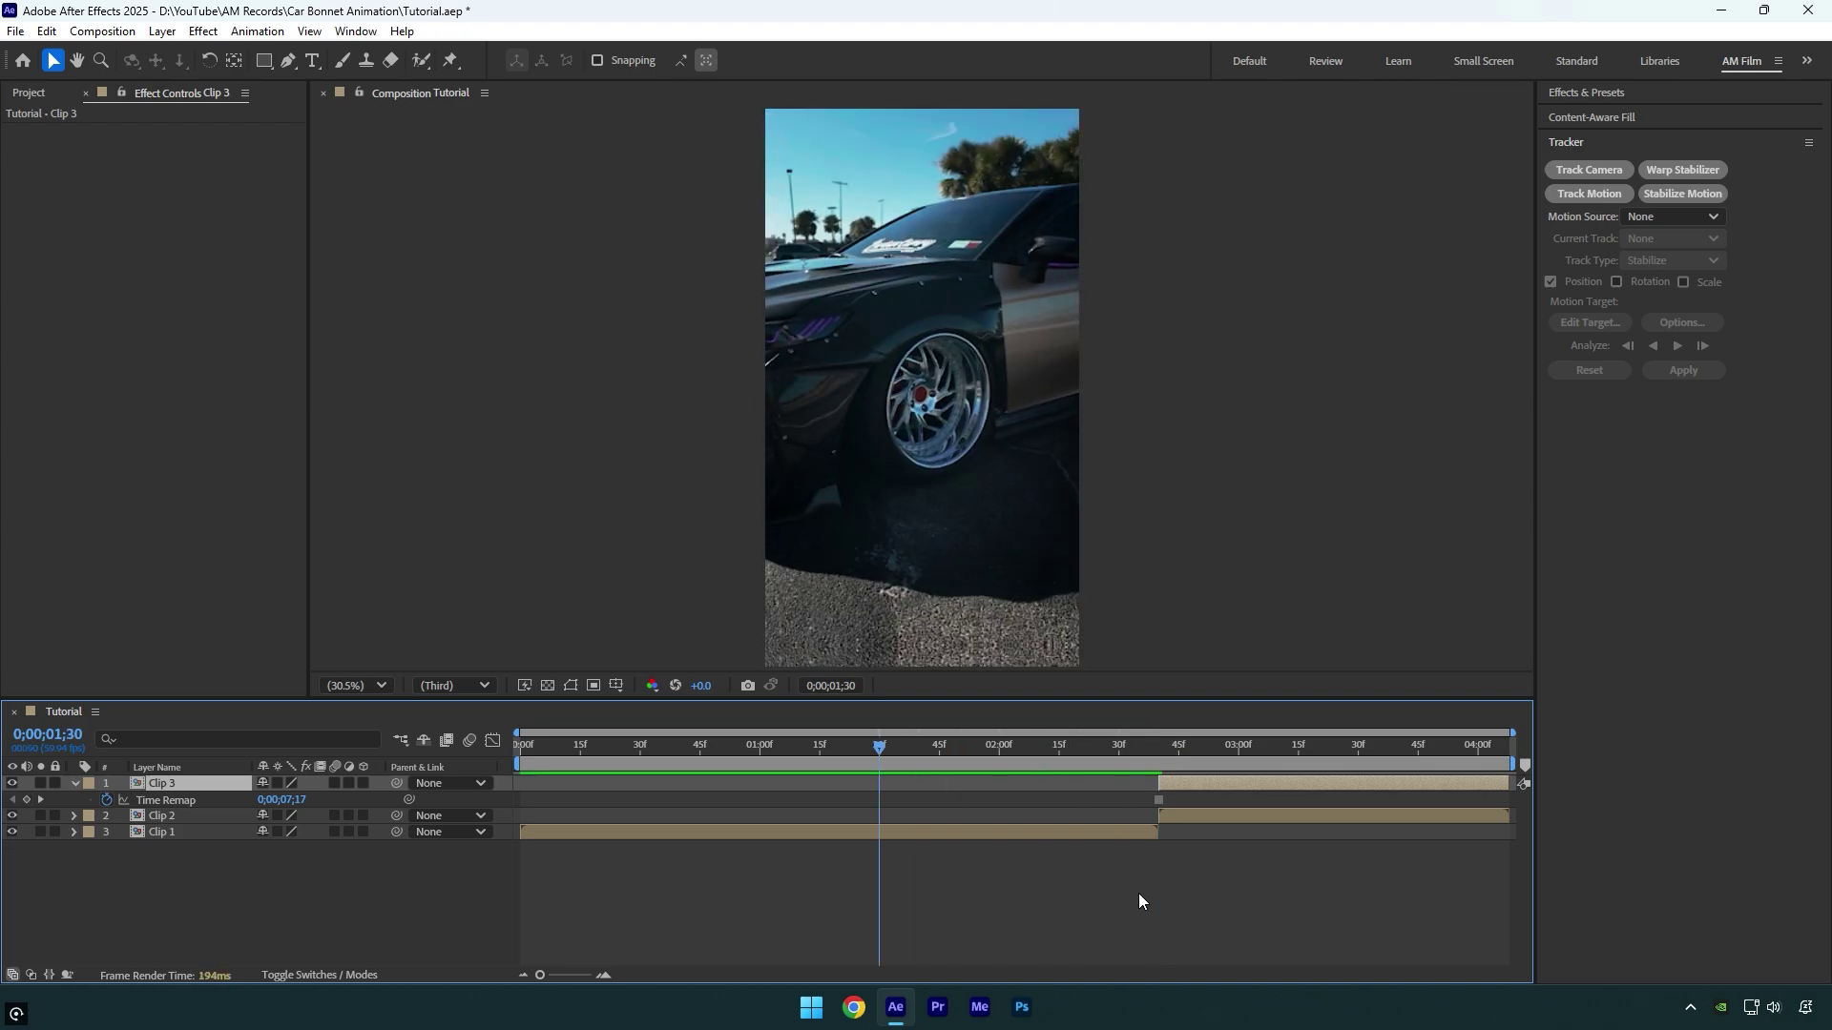
- Shift Clip 3 to begin at 0;00;01;20 and zoom in on the bonnet and windshield
drag(1194, 784, 879, 810)
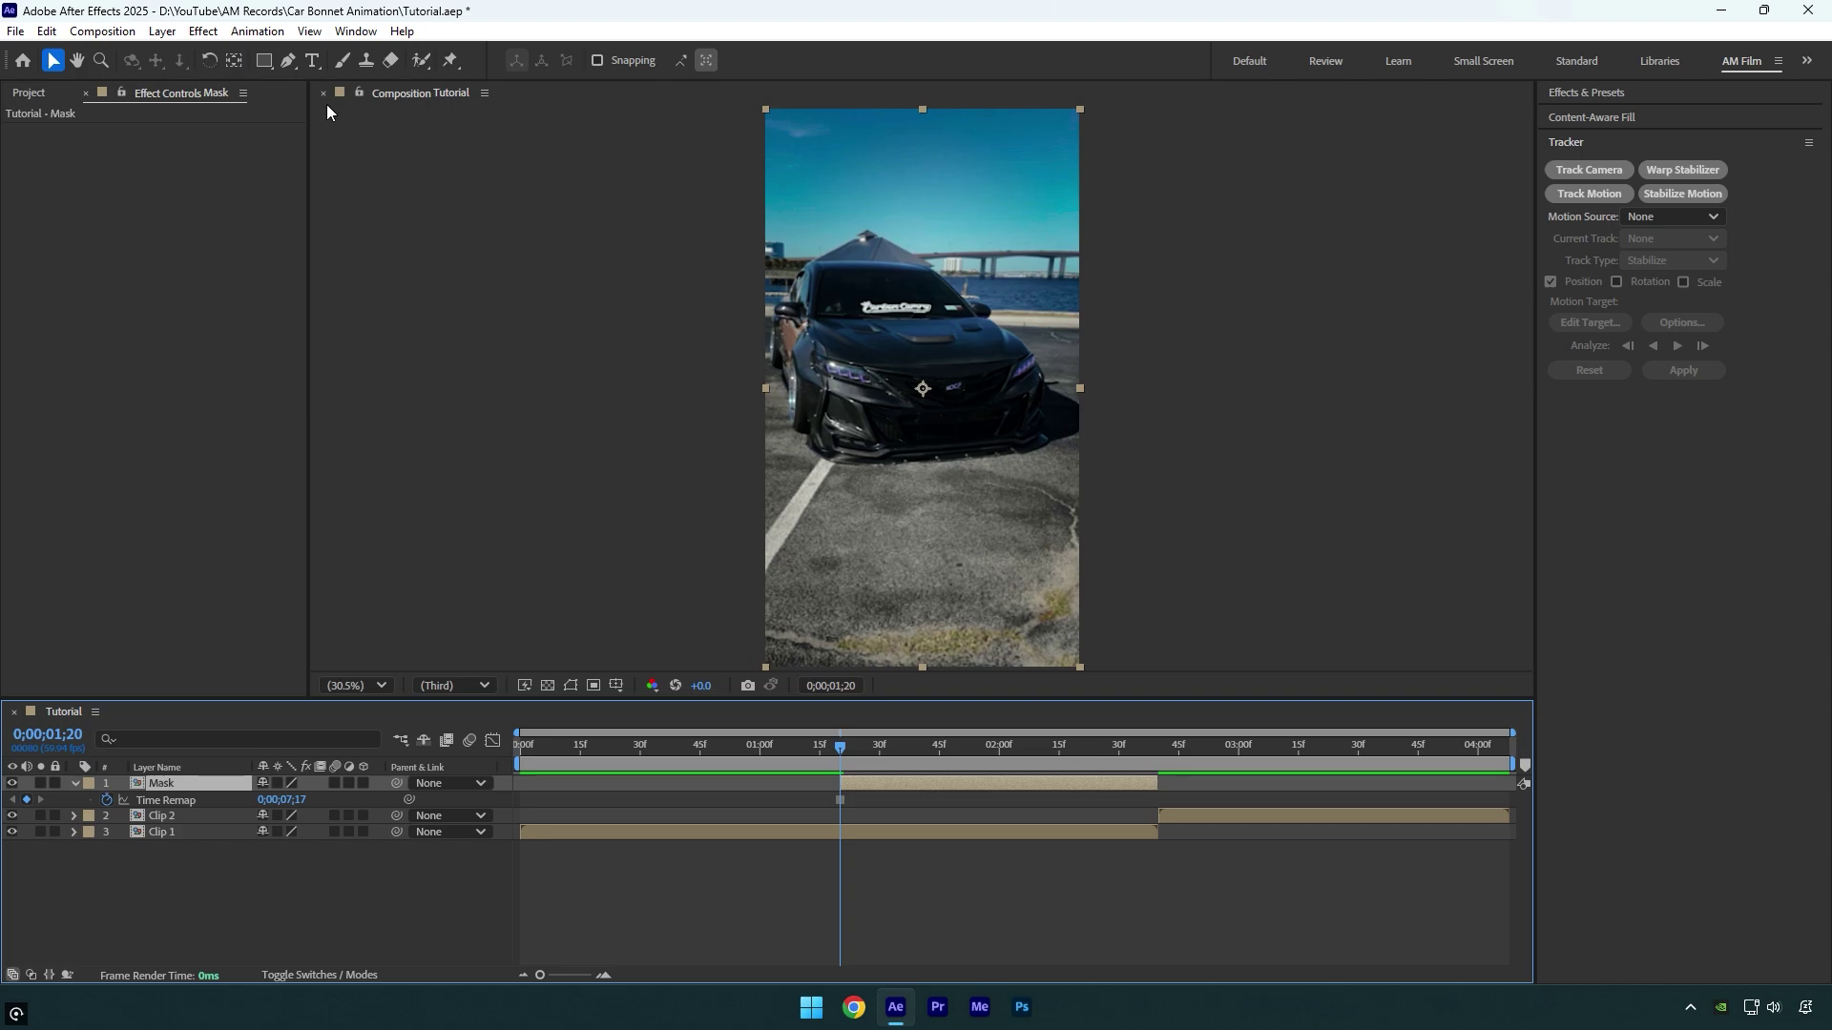
click(288, 61)
scroll(862, 317, up, 4)
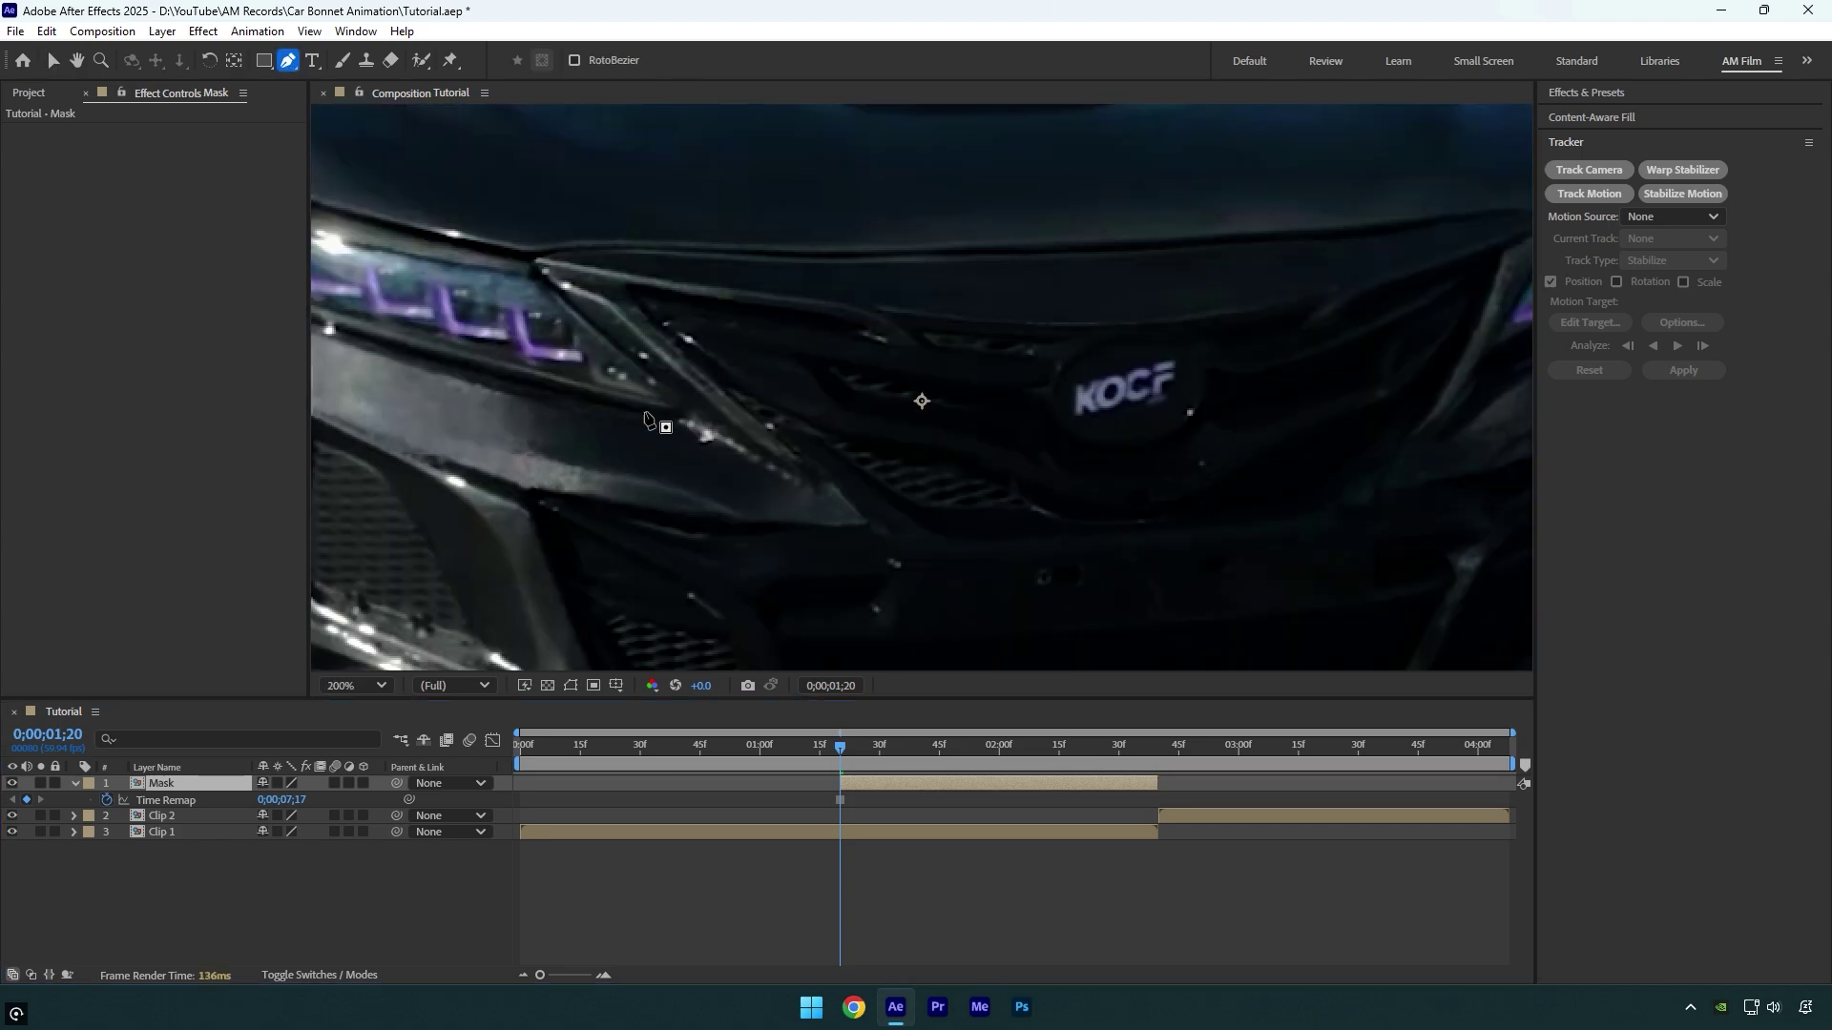
drag(635, 408, 822, 588)
drag(607, 447, 734, 611)
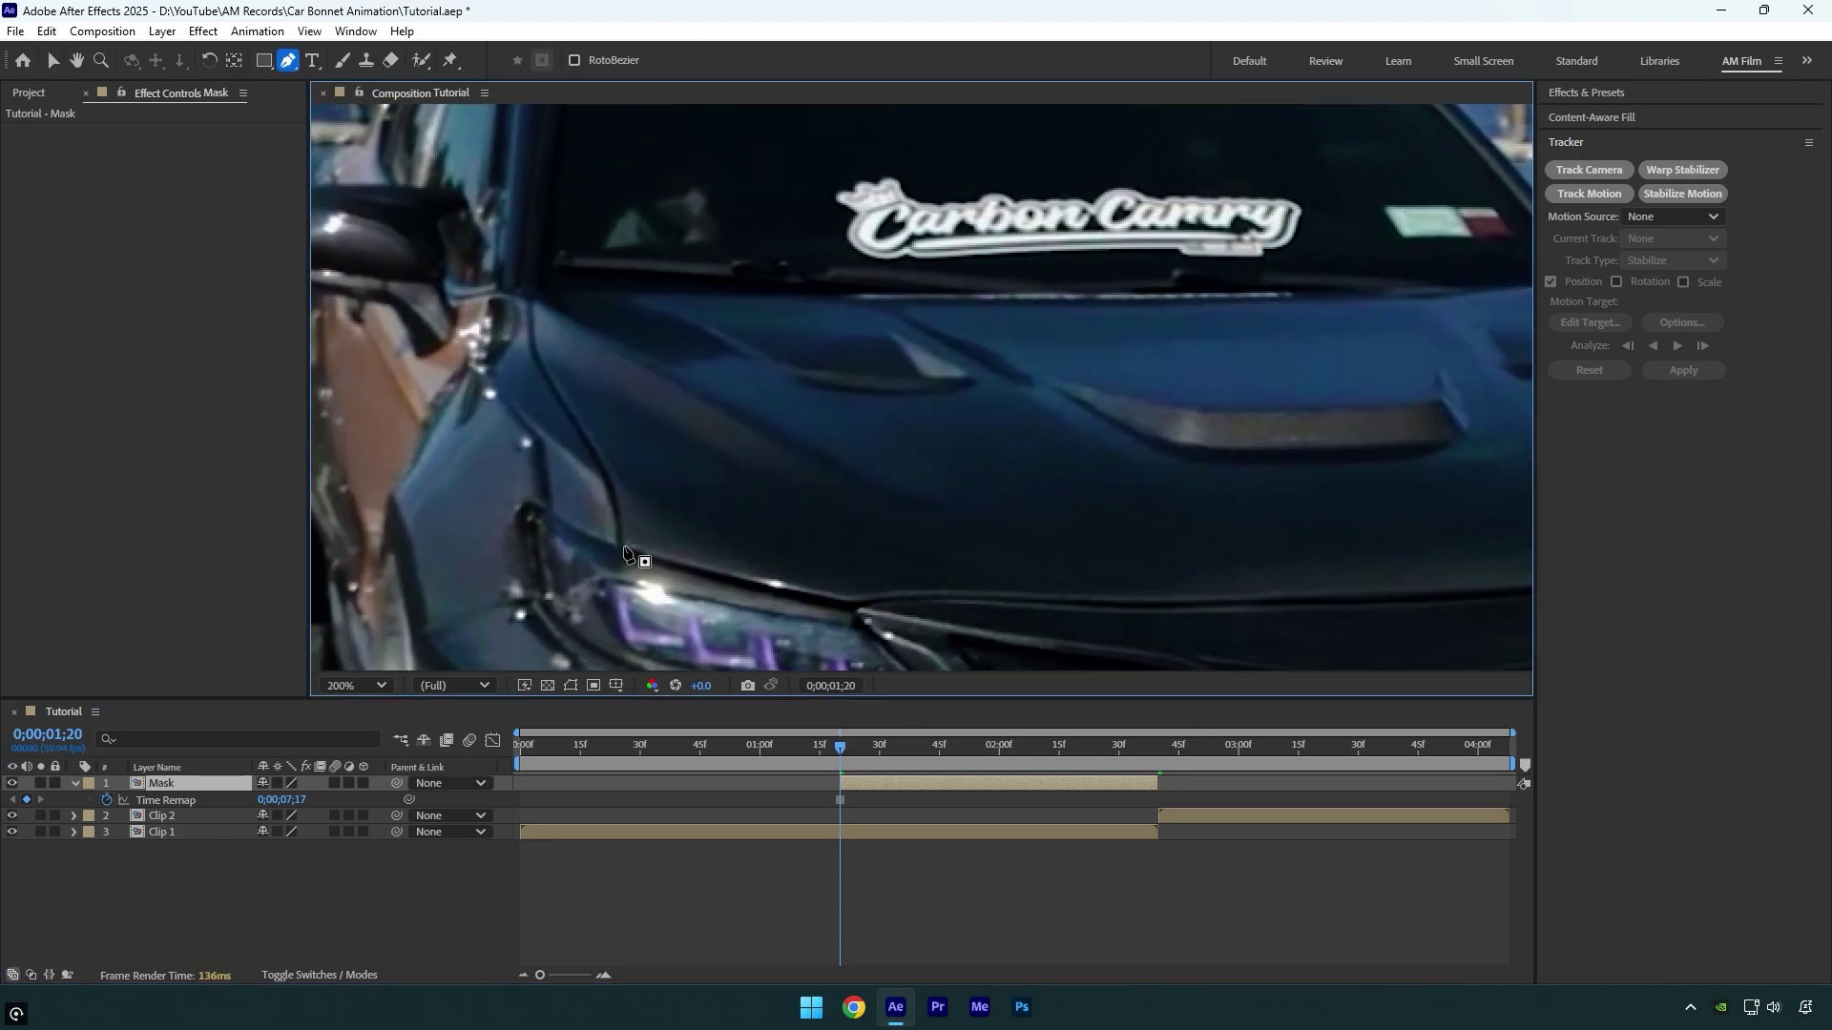
- Trace Pen mask points along the bonnet edge and the windshield base
click(624, 545)
drag(592, 451, 580, 428)
scroll(755, 414, up, 1)
drag(755, 414, 1108, 487)
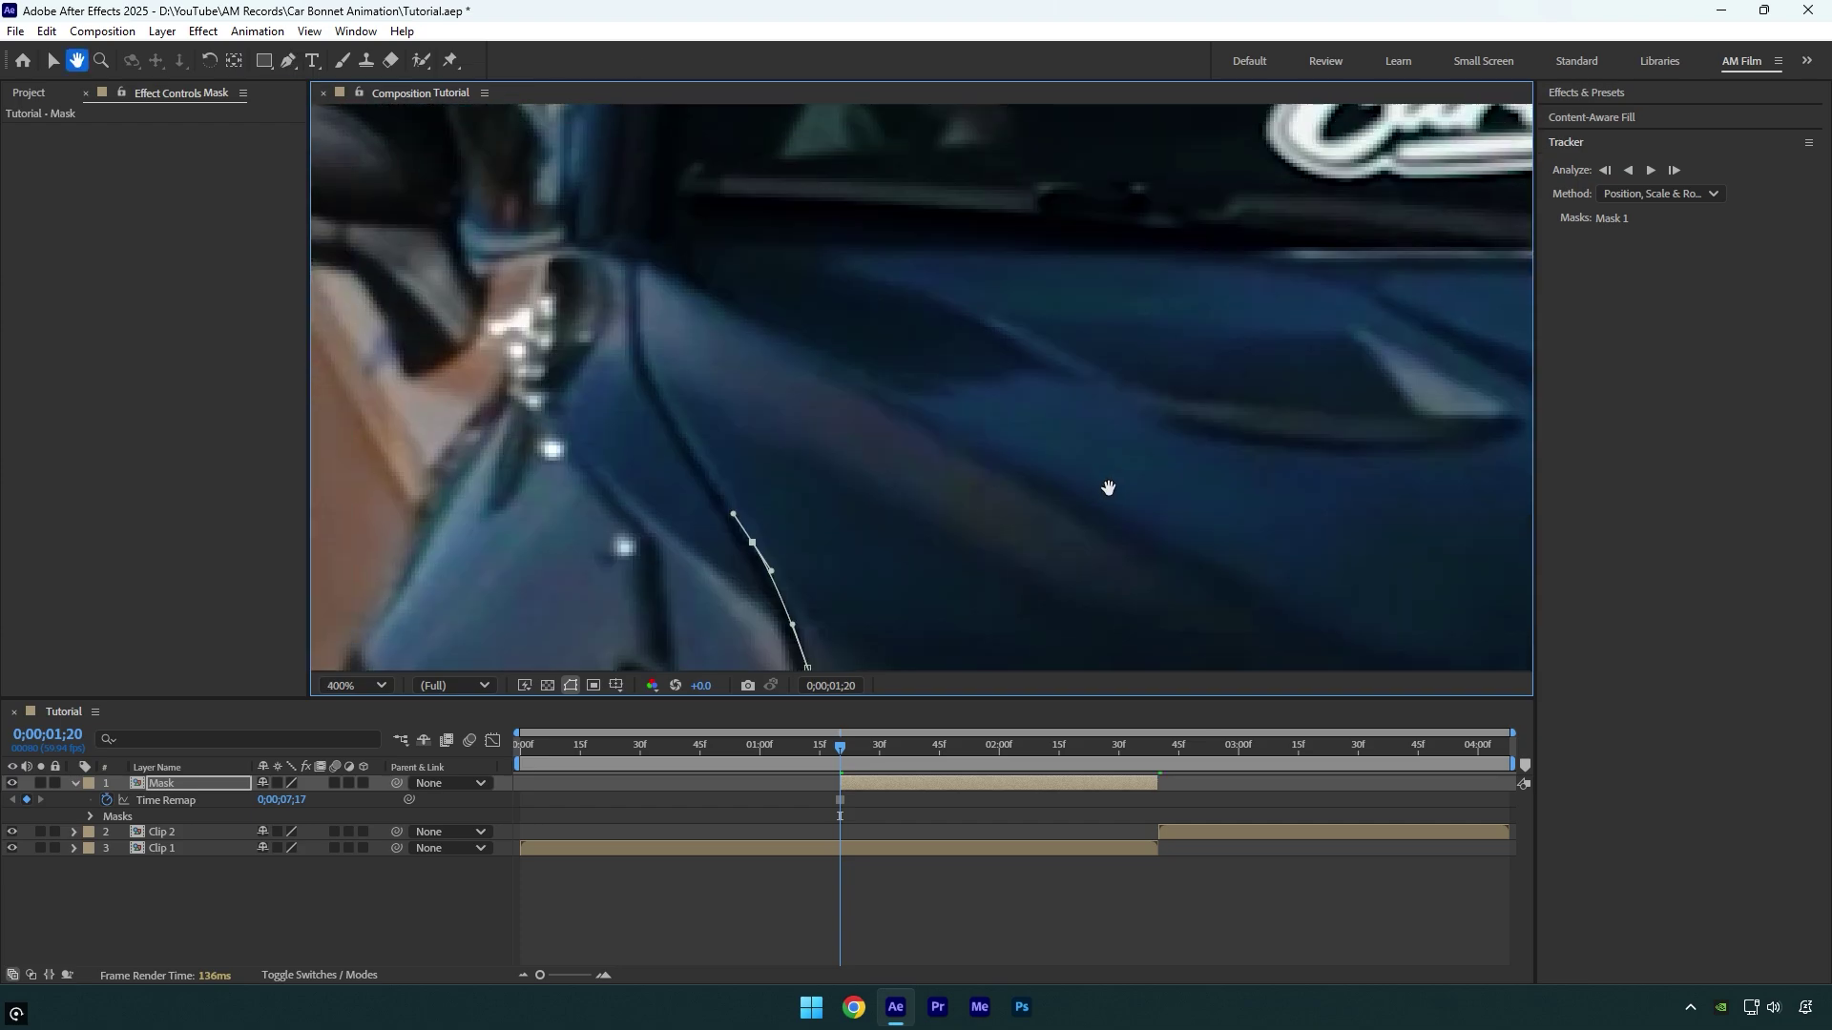
drag(655, 364, 649, 334)
drag(667, 254, 683, 253)
drag(954, 276, 460, 452)
drag(1202, 429, 1296, 458)
drag(1348, 514, 361, 279)
drag(737, 369, 776, 391)
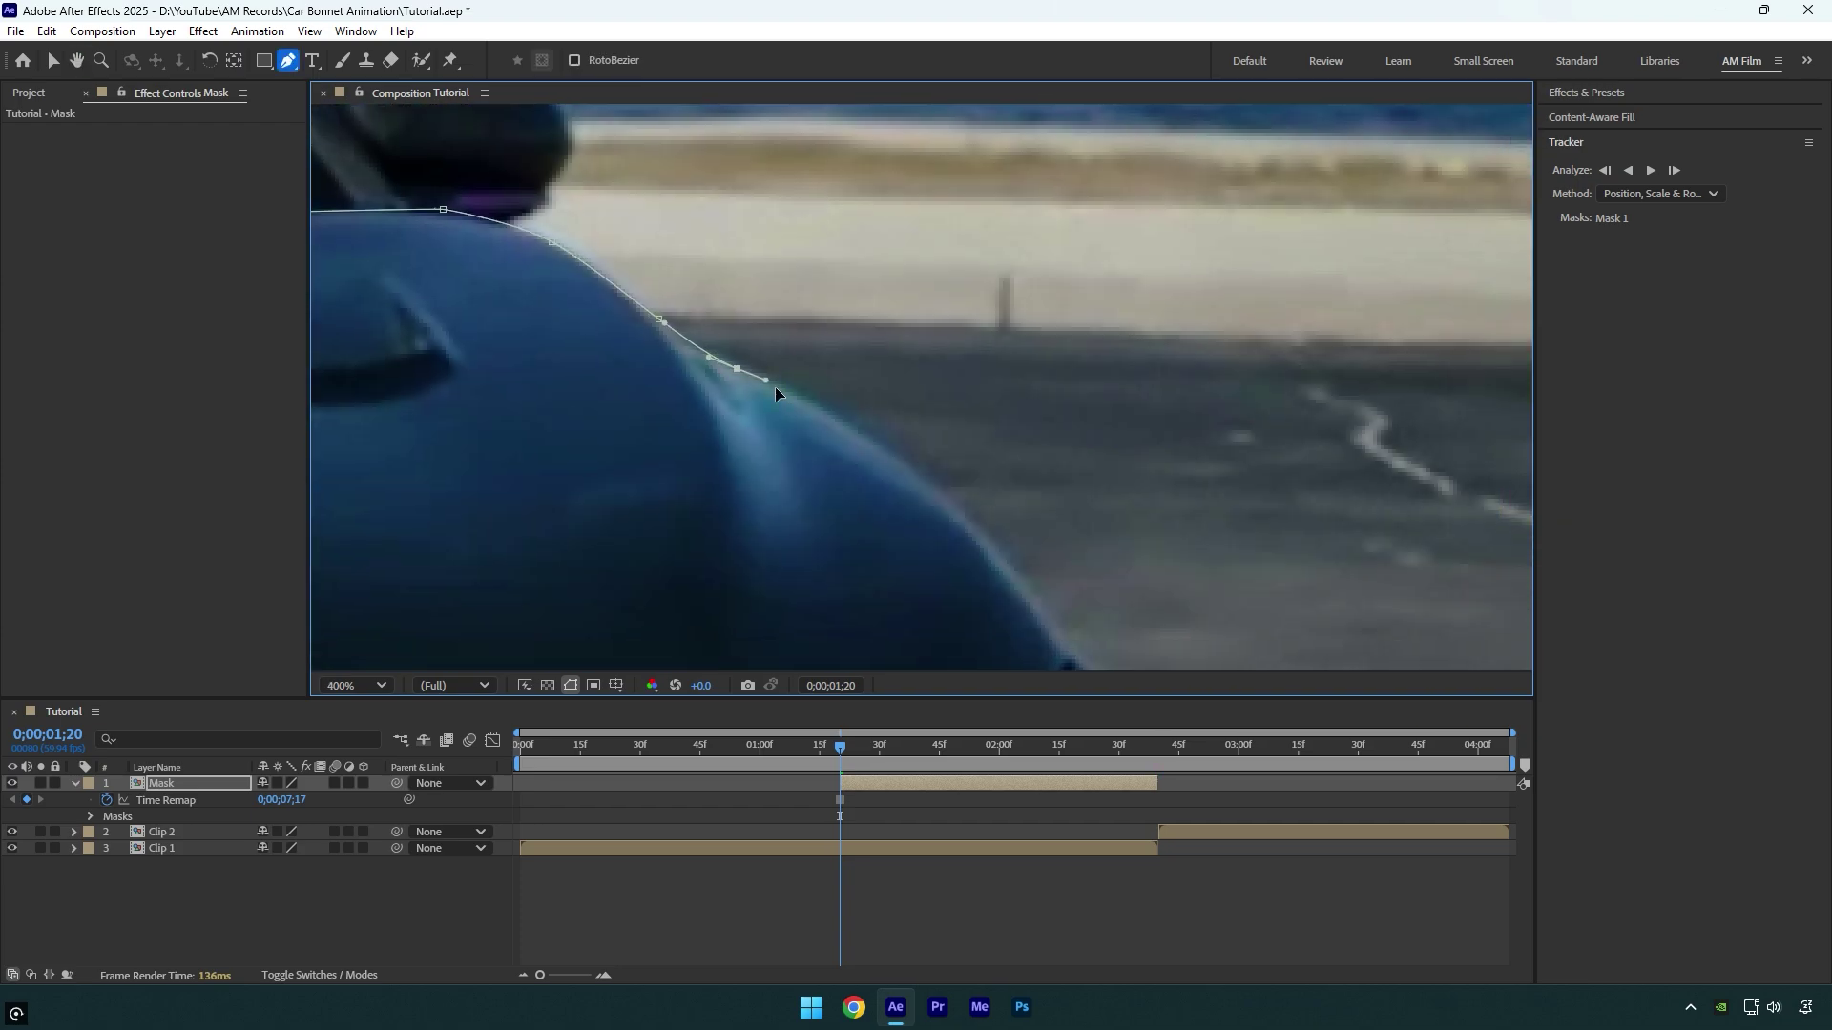
- Continue the mask around the bonnet's right side and front edge, close it, and fit the view
drag(719, 574, 1451, 351)
click(707, 396)
drag(707, 396, 1334, 380)
drag(828, 392, 793, 392)
drag(613, 385, 1194, 594)
click(1148, 593)
click(1055, 605)
drag(907, 571, 858, 564)
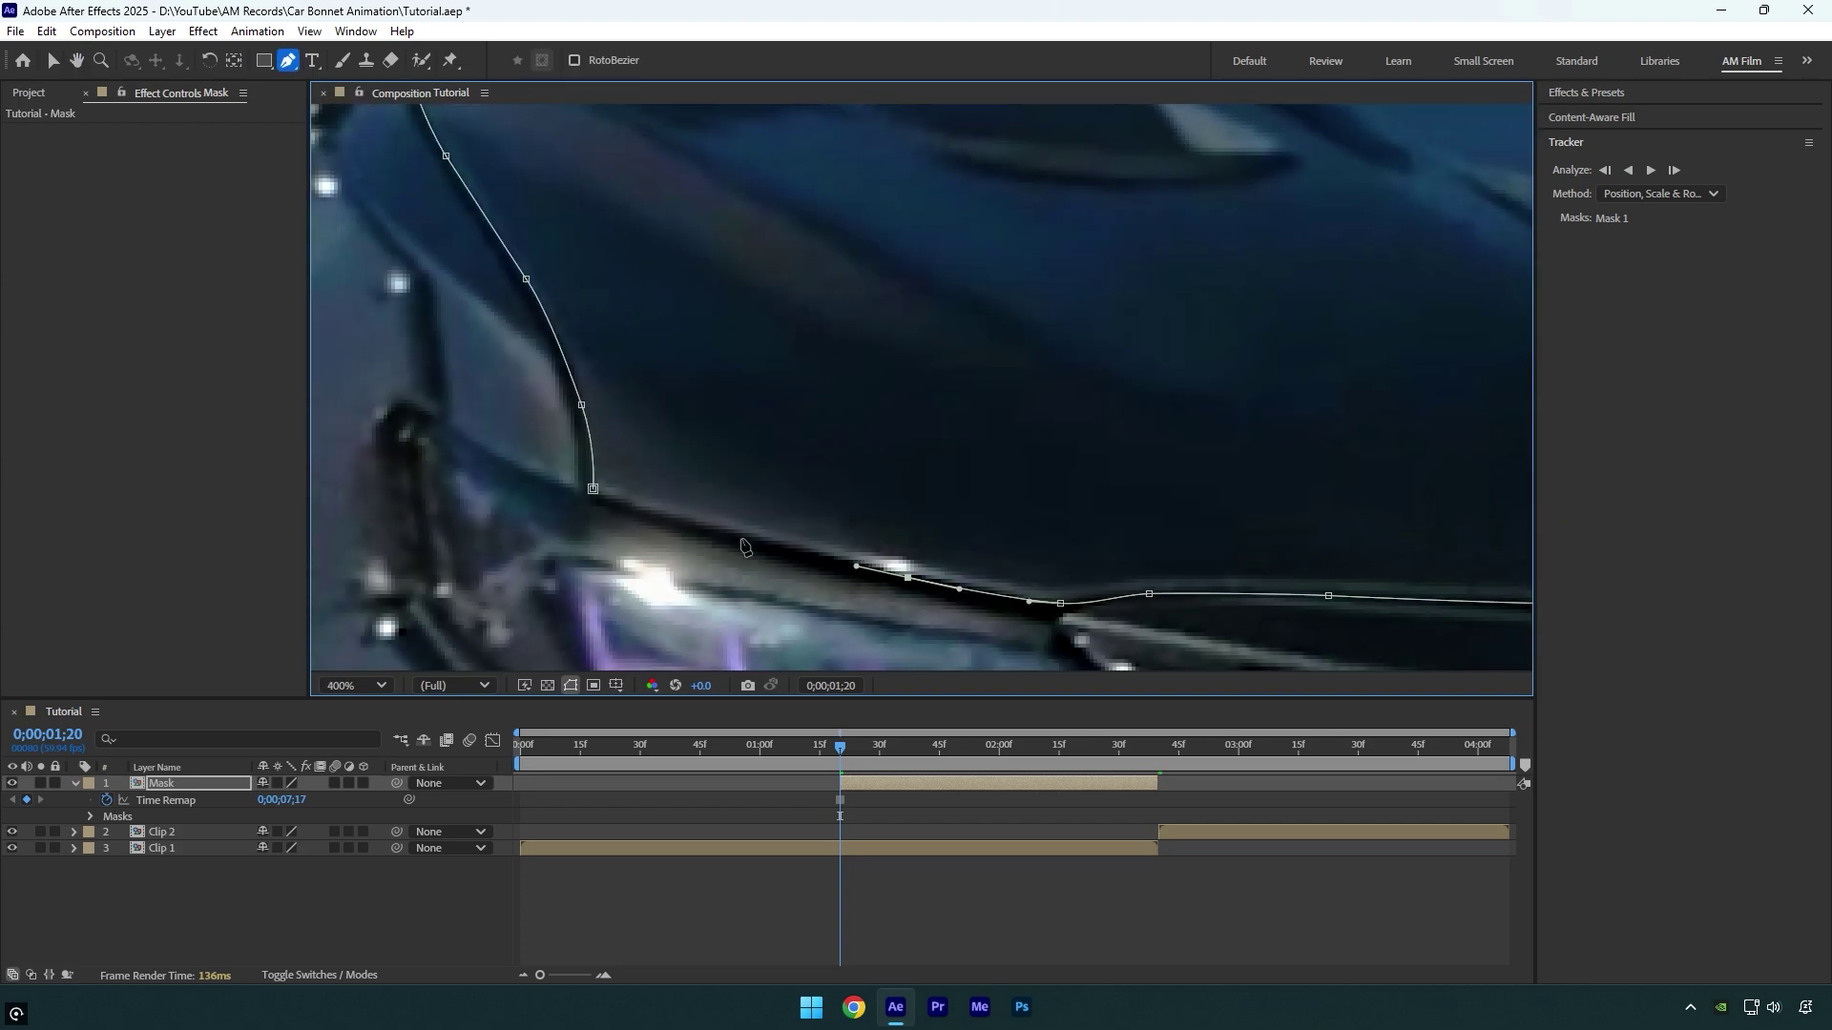
click(742, 535)
click(598, 491)
key(shift+slash)
- Duplicate the Mask layer and rename the copy 'Bonnet'
key(ctrl+d)
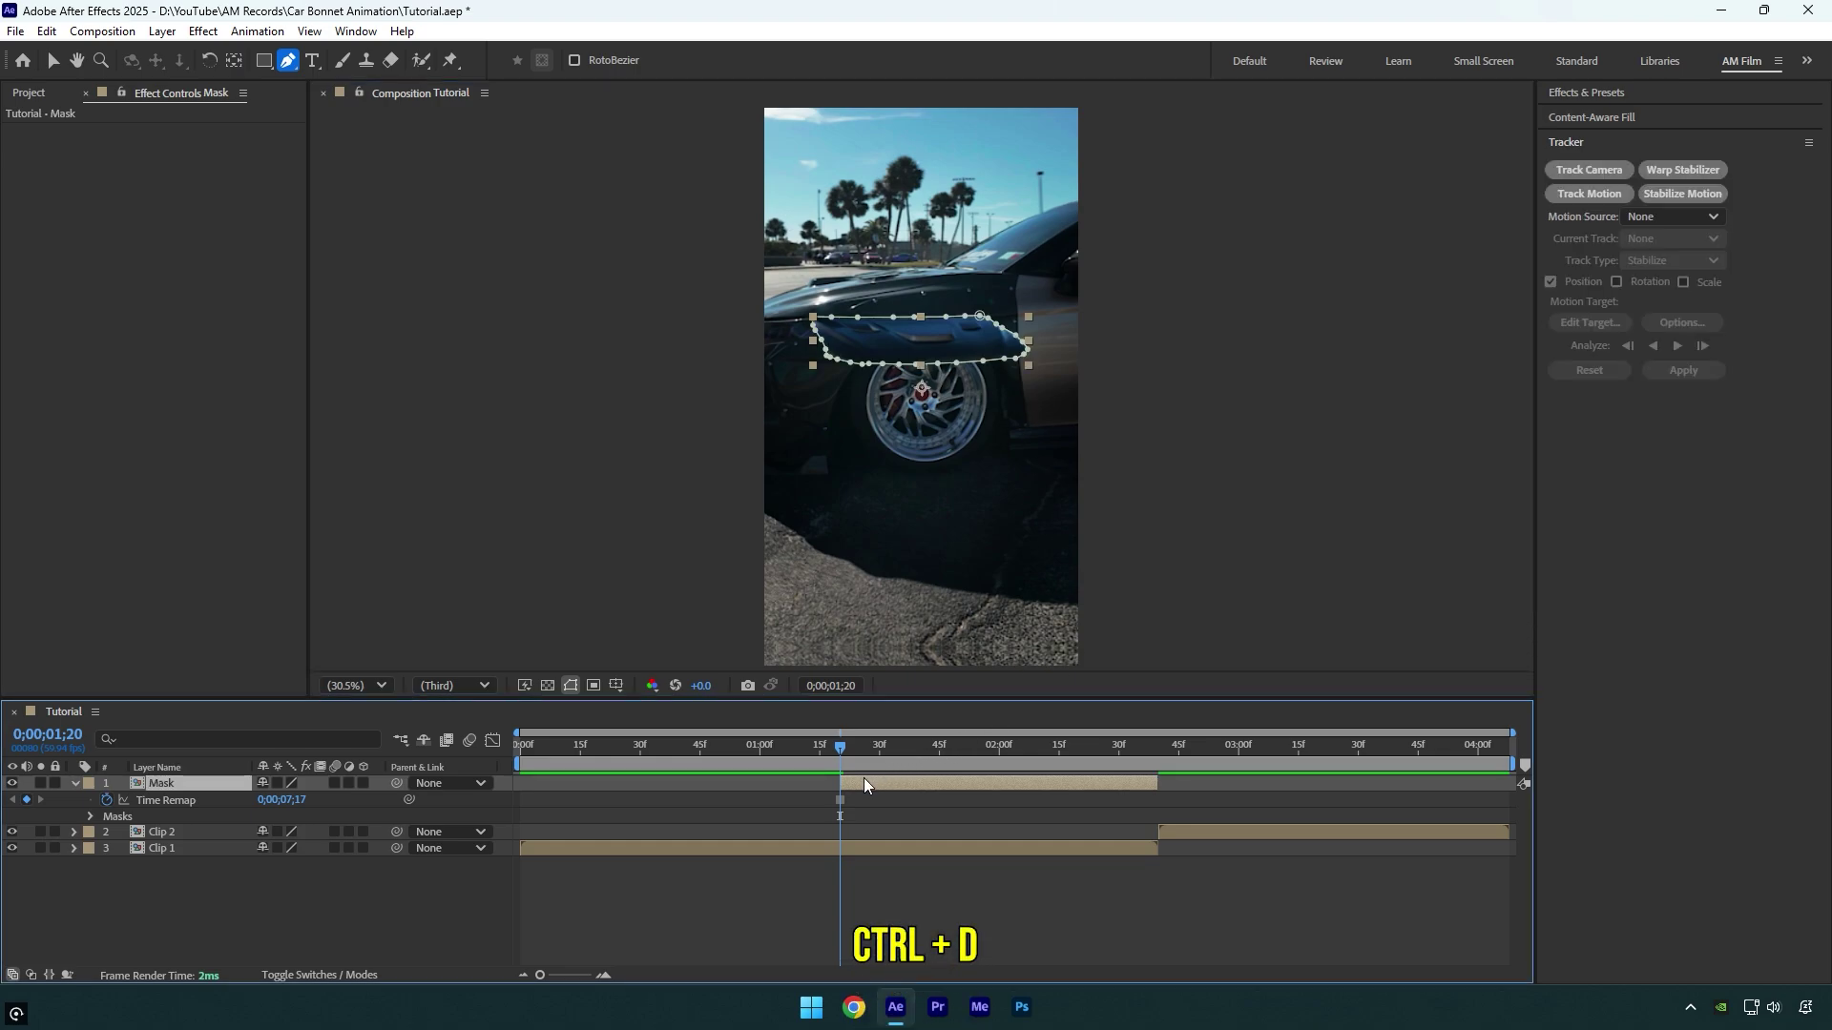
key(Return)
text(Bonnet)
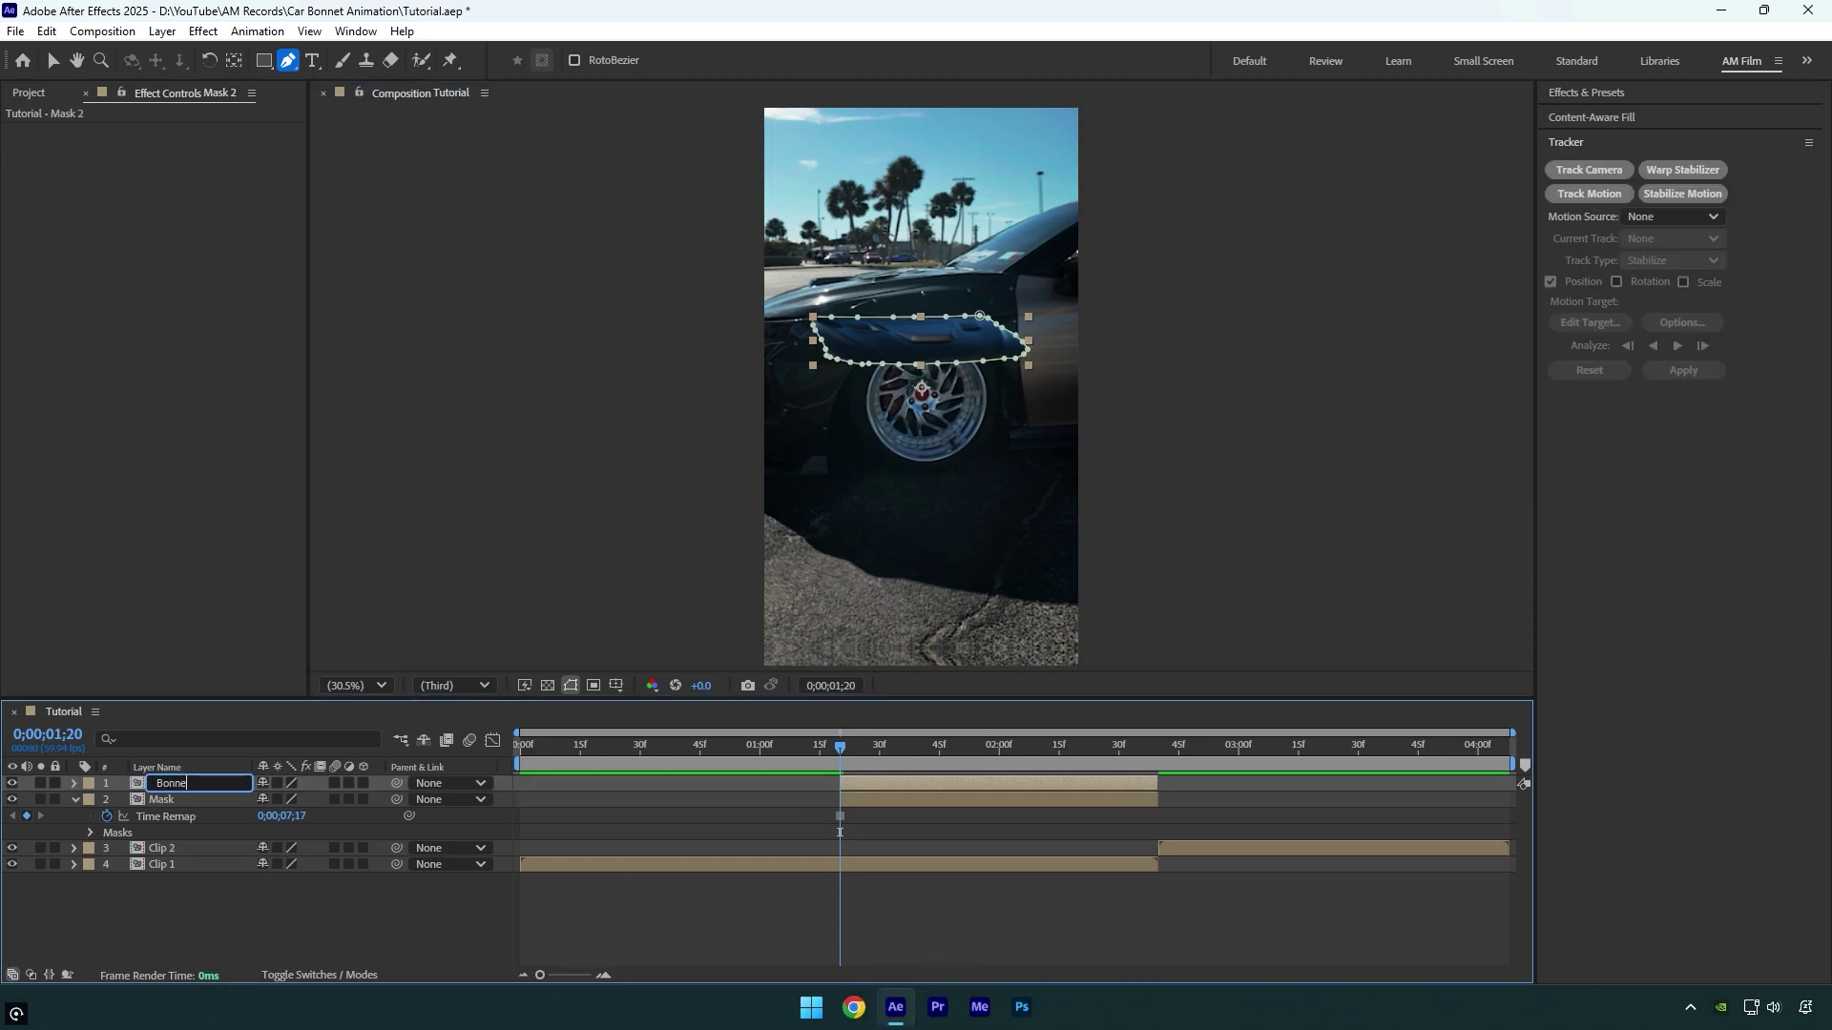
key(Return)
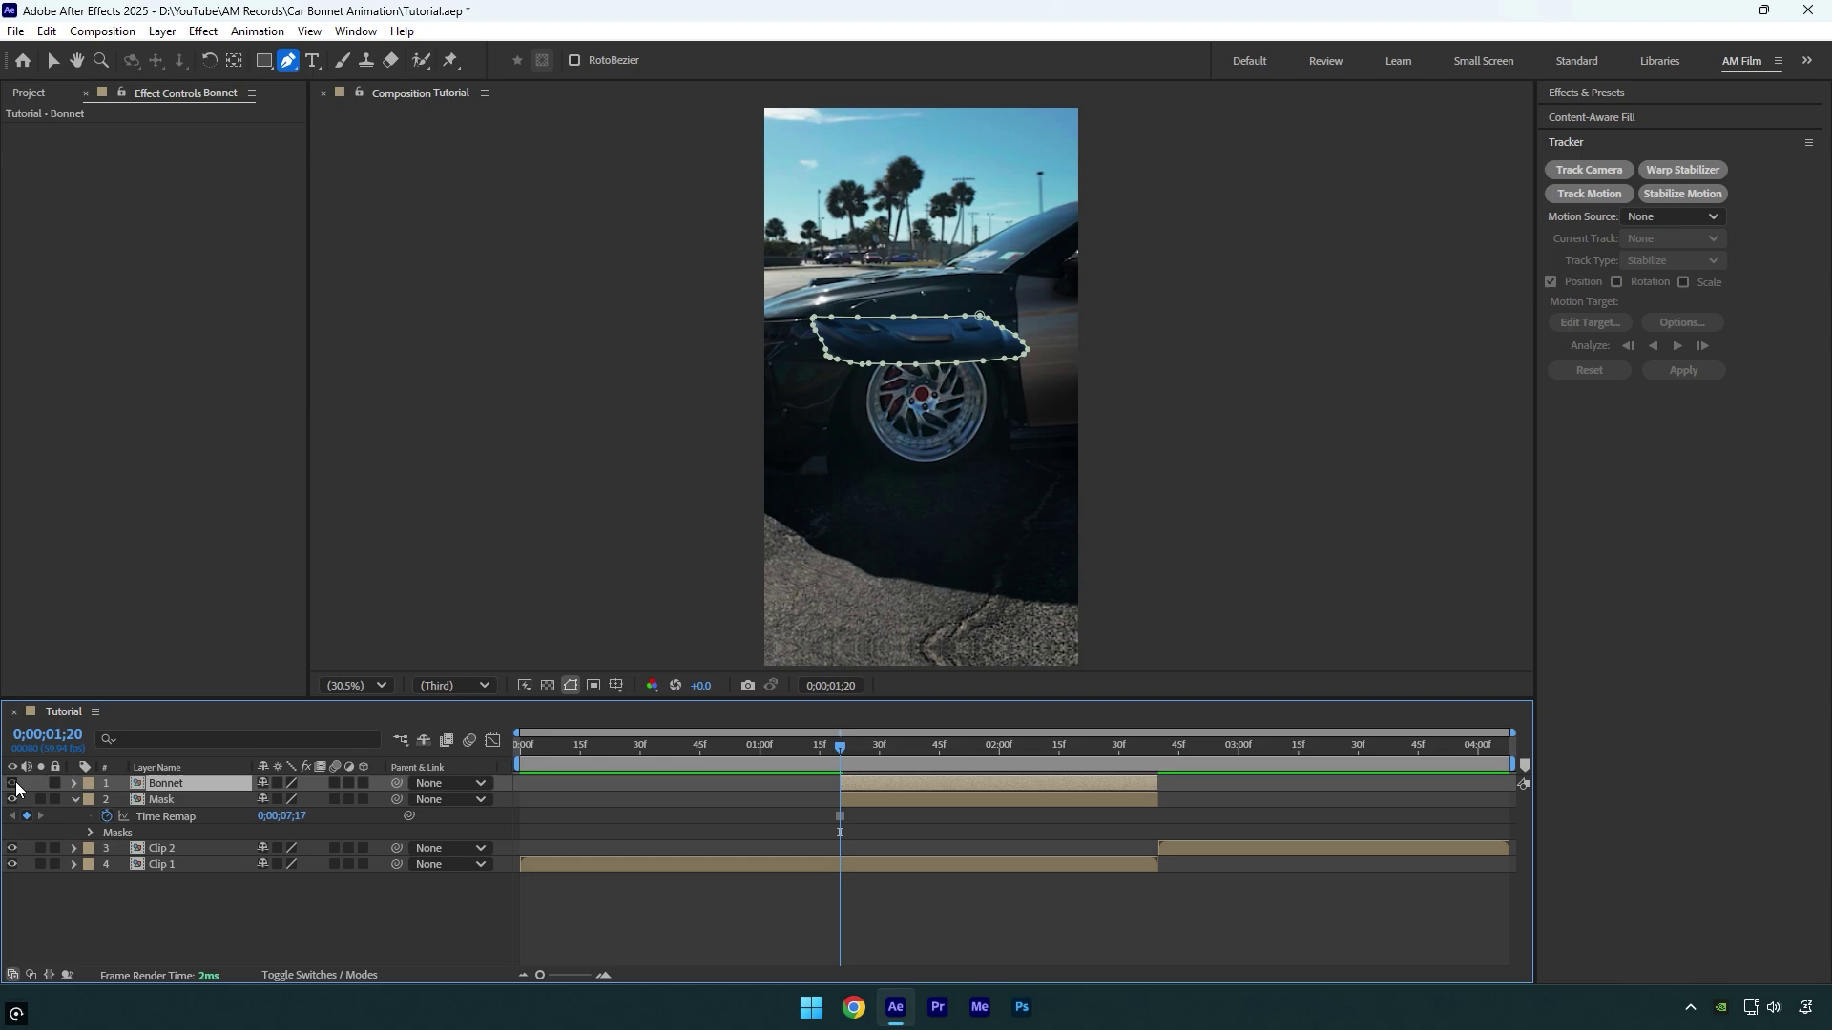
- Set Mask 1 on the Mask layer to Subtract
click(159, 802)
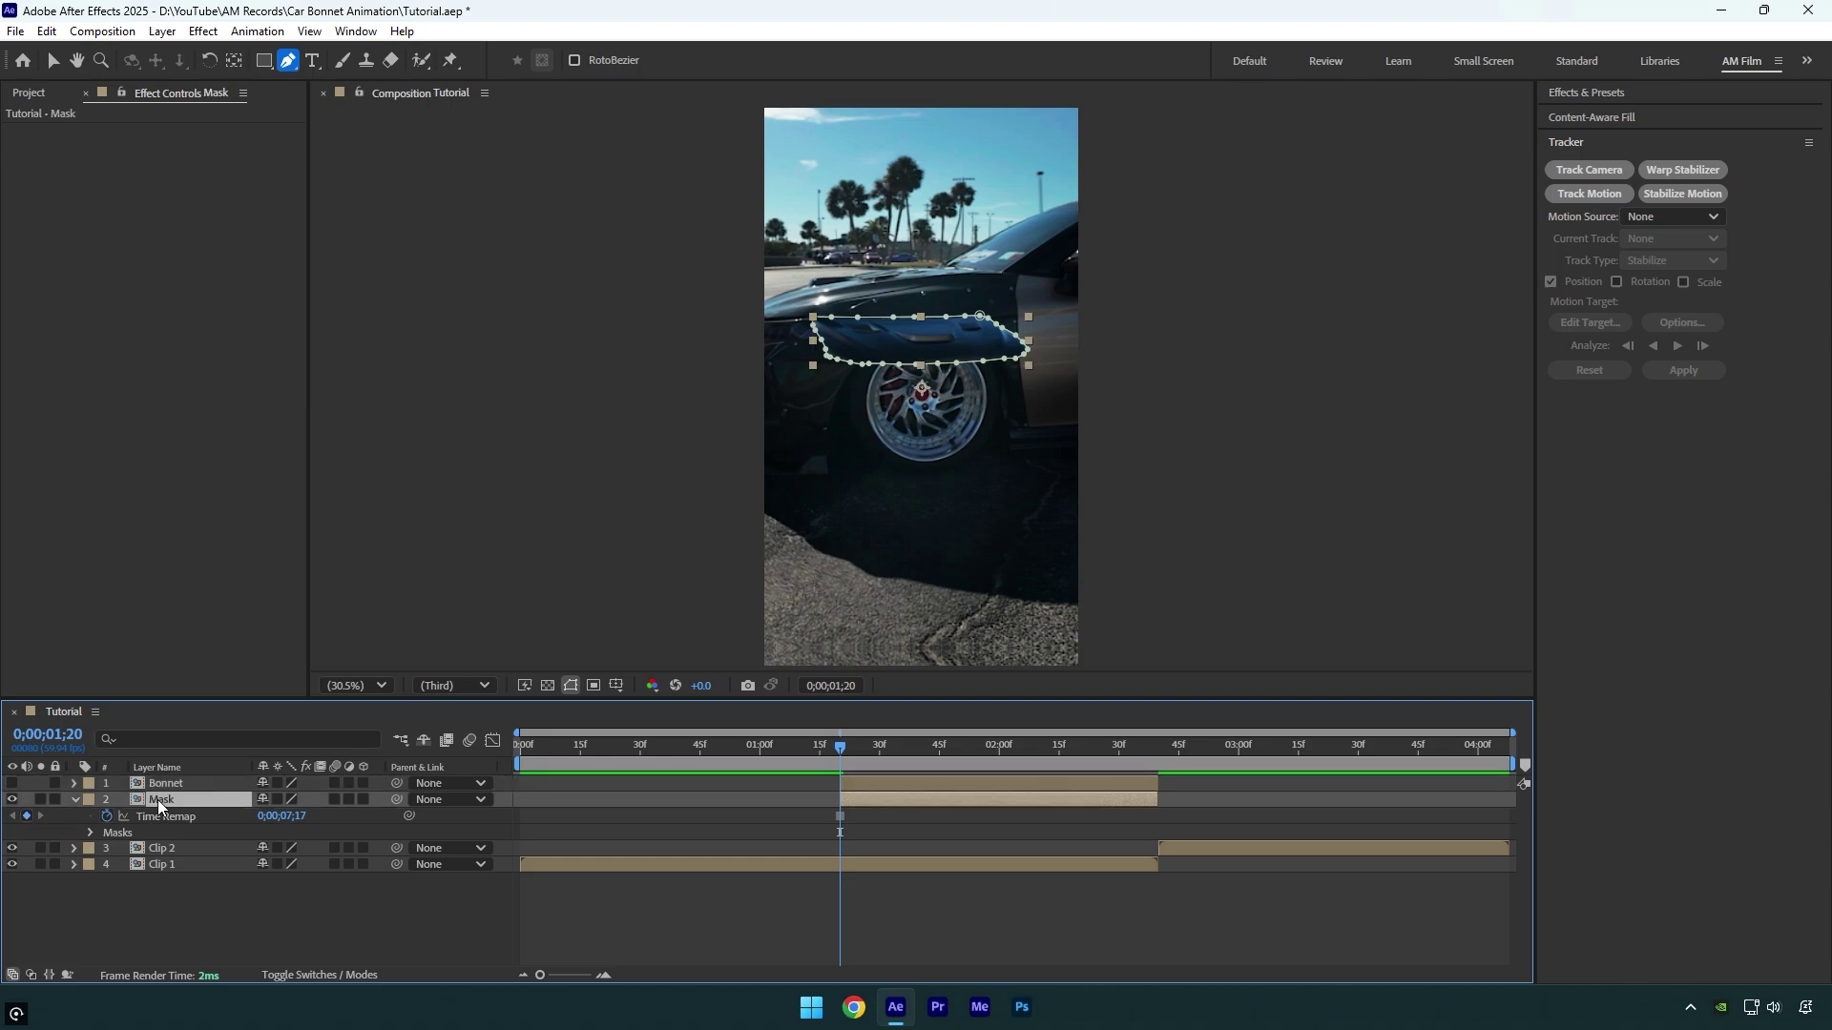
click(282, 817)
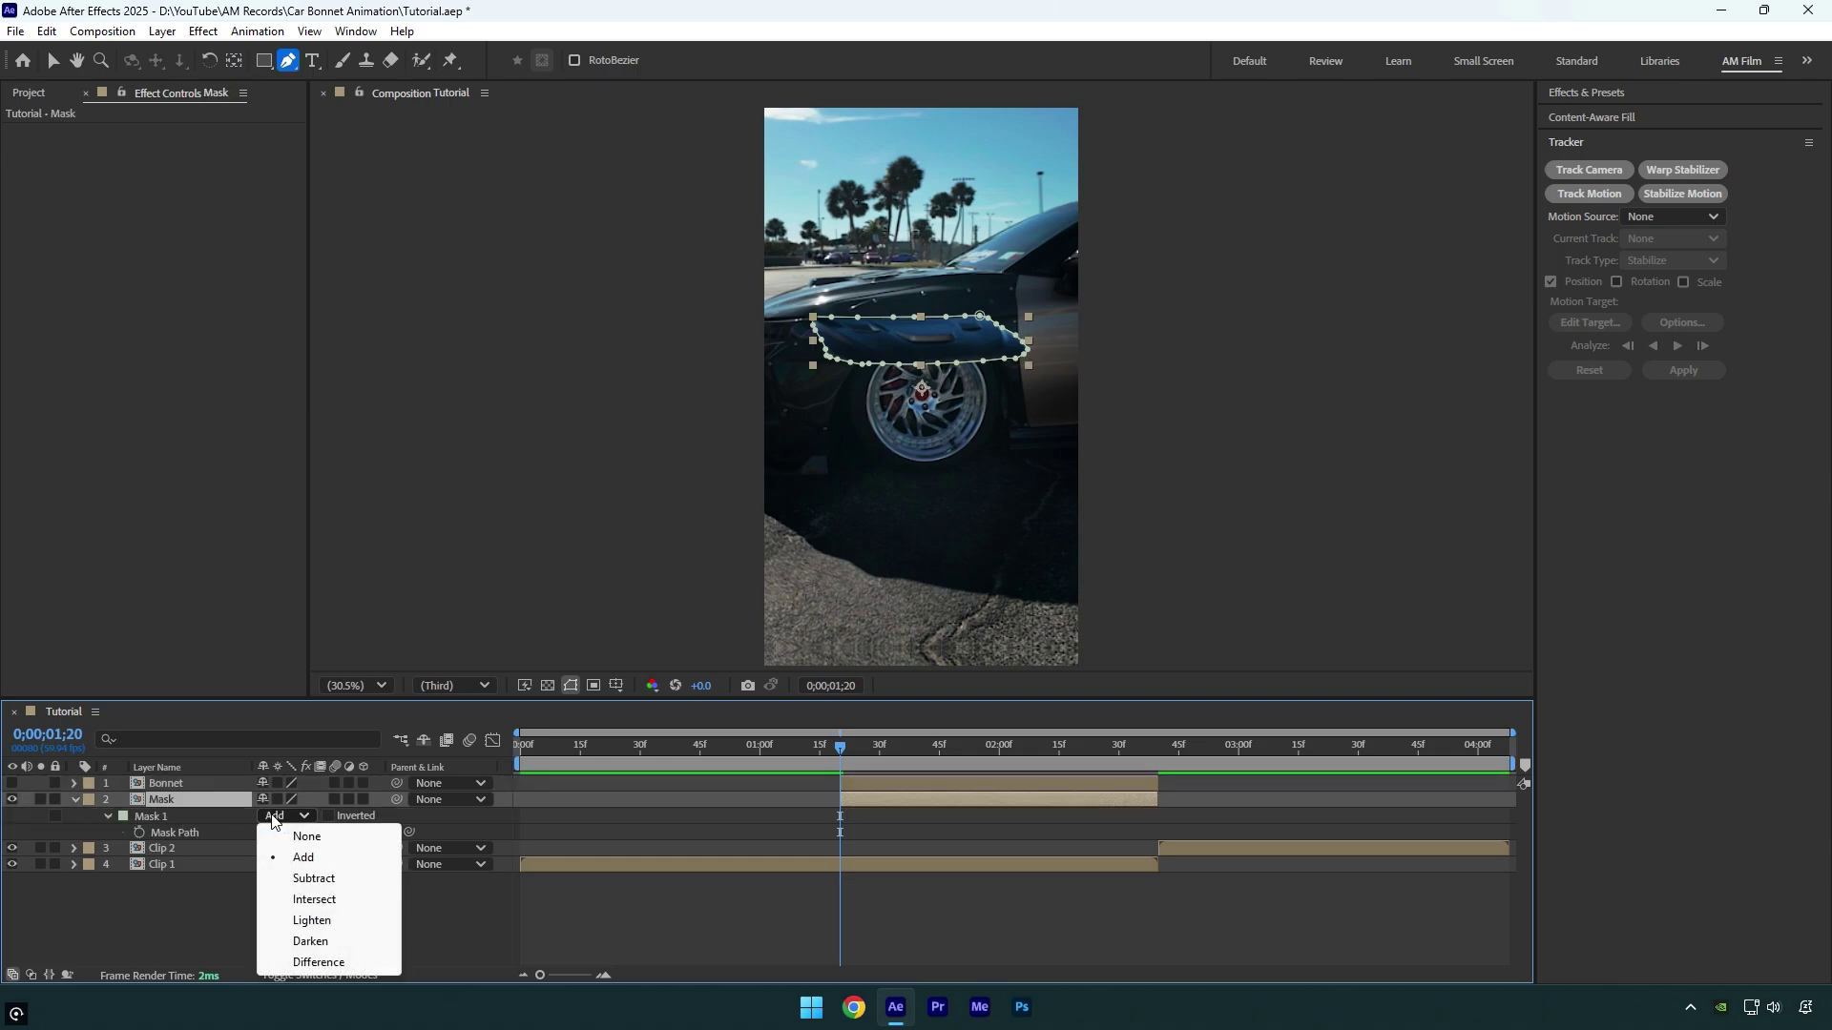
click(305, 871)
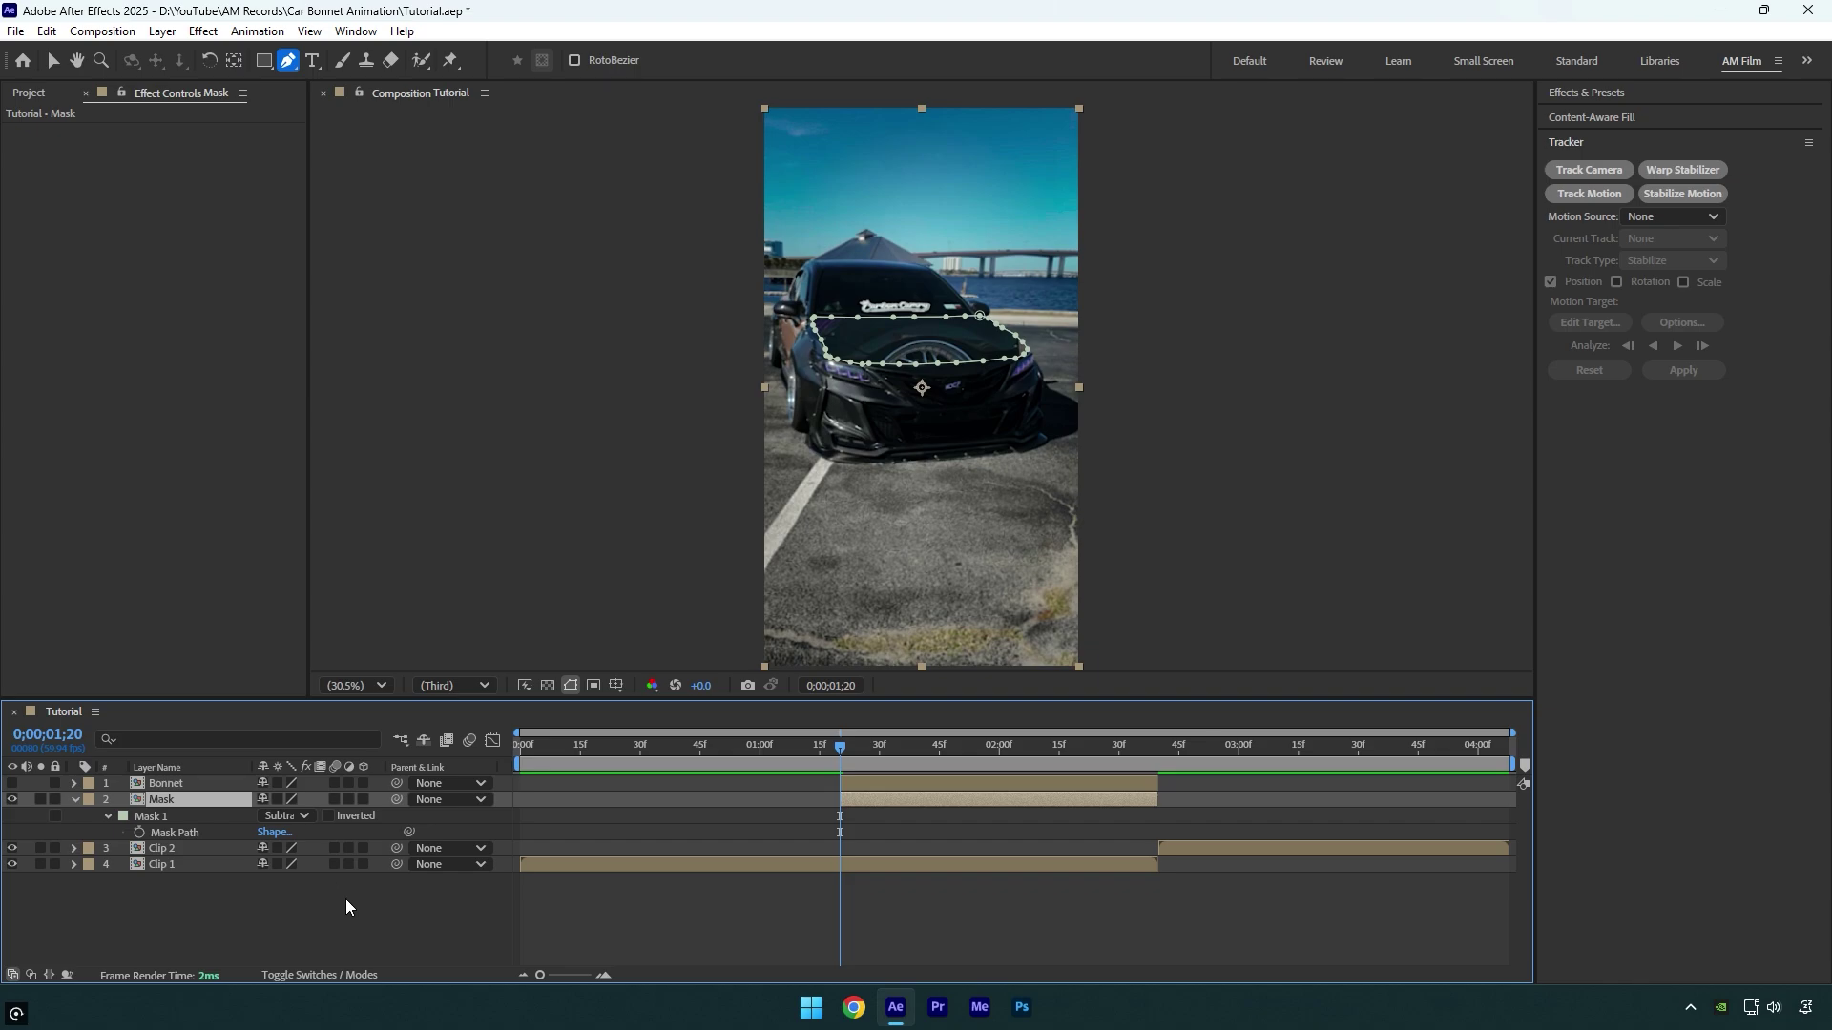
- Add a new Two-Node camera with the 35mm lens preset
right_click(270, 922)
mouse_move(352, 683)
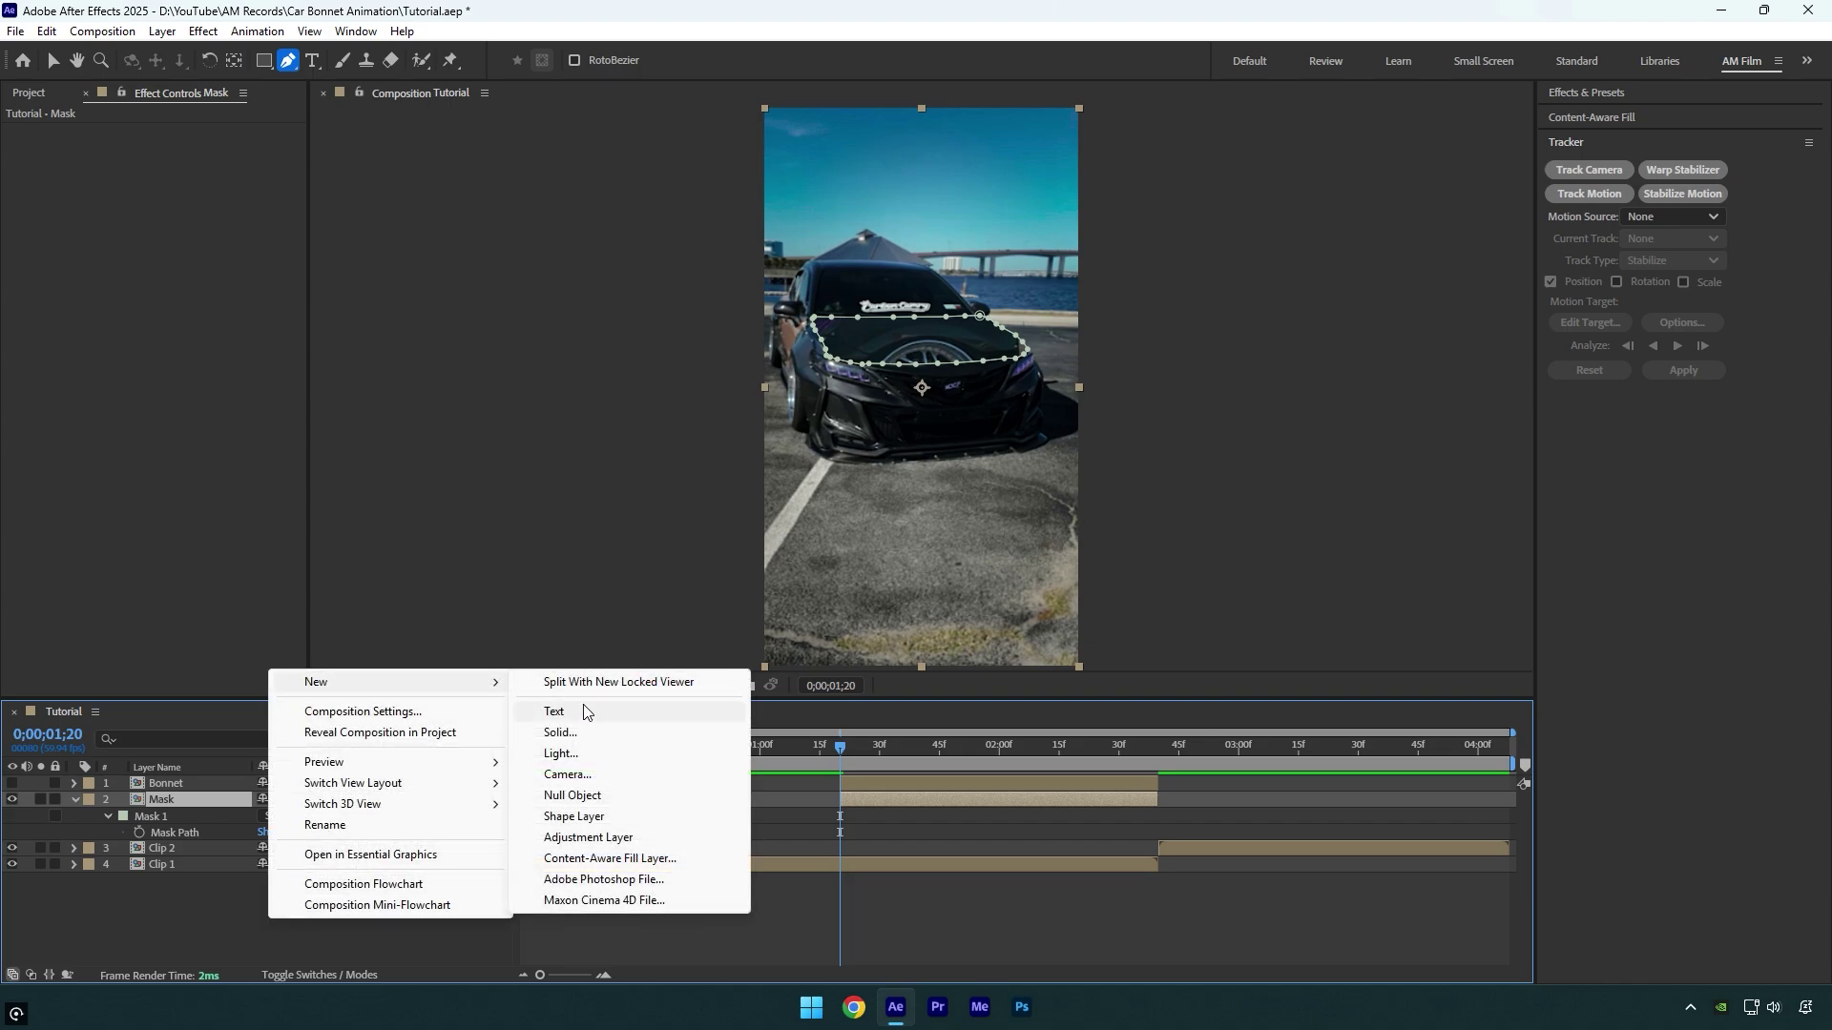
click(569, 775)
click(821, 324)
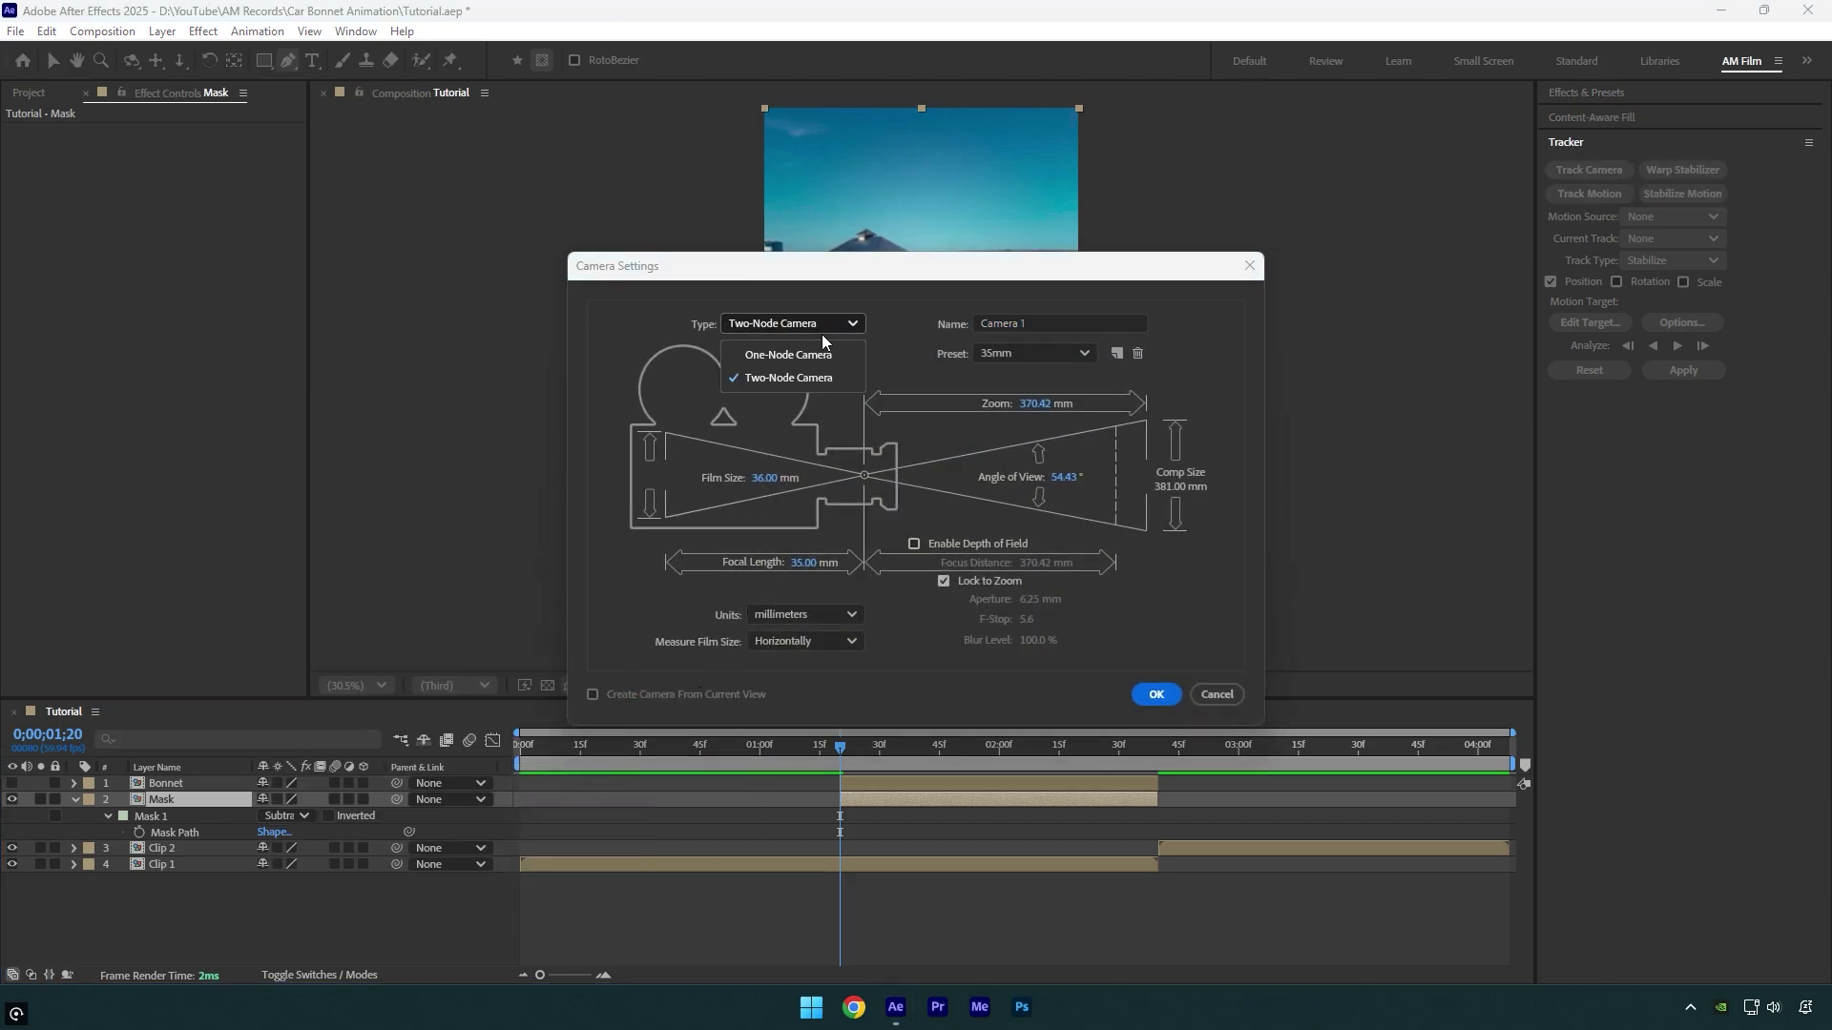
click(811, 375)
click(1004, 353)
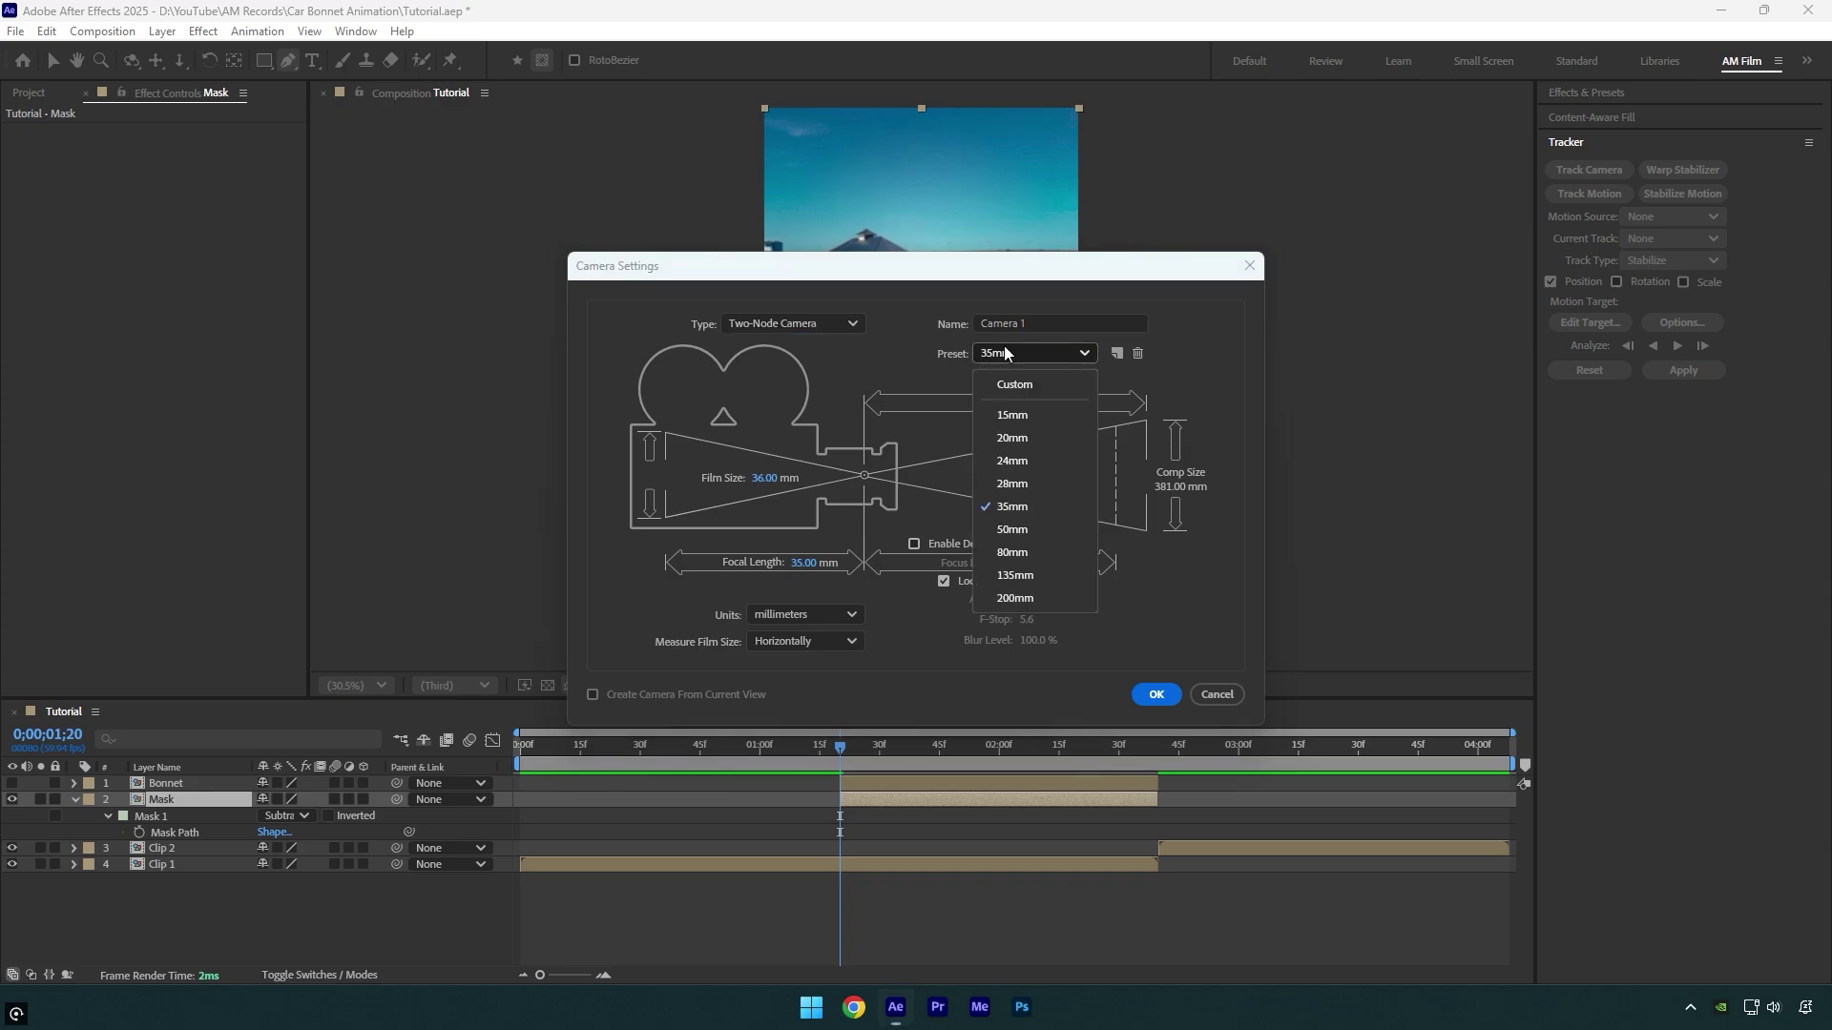
click(1011, 508)
click(1154, 696)
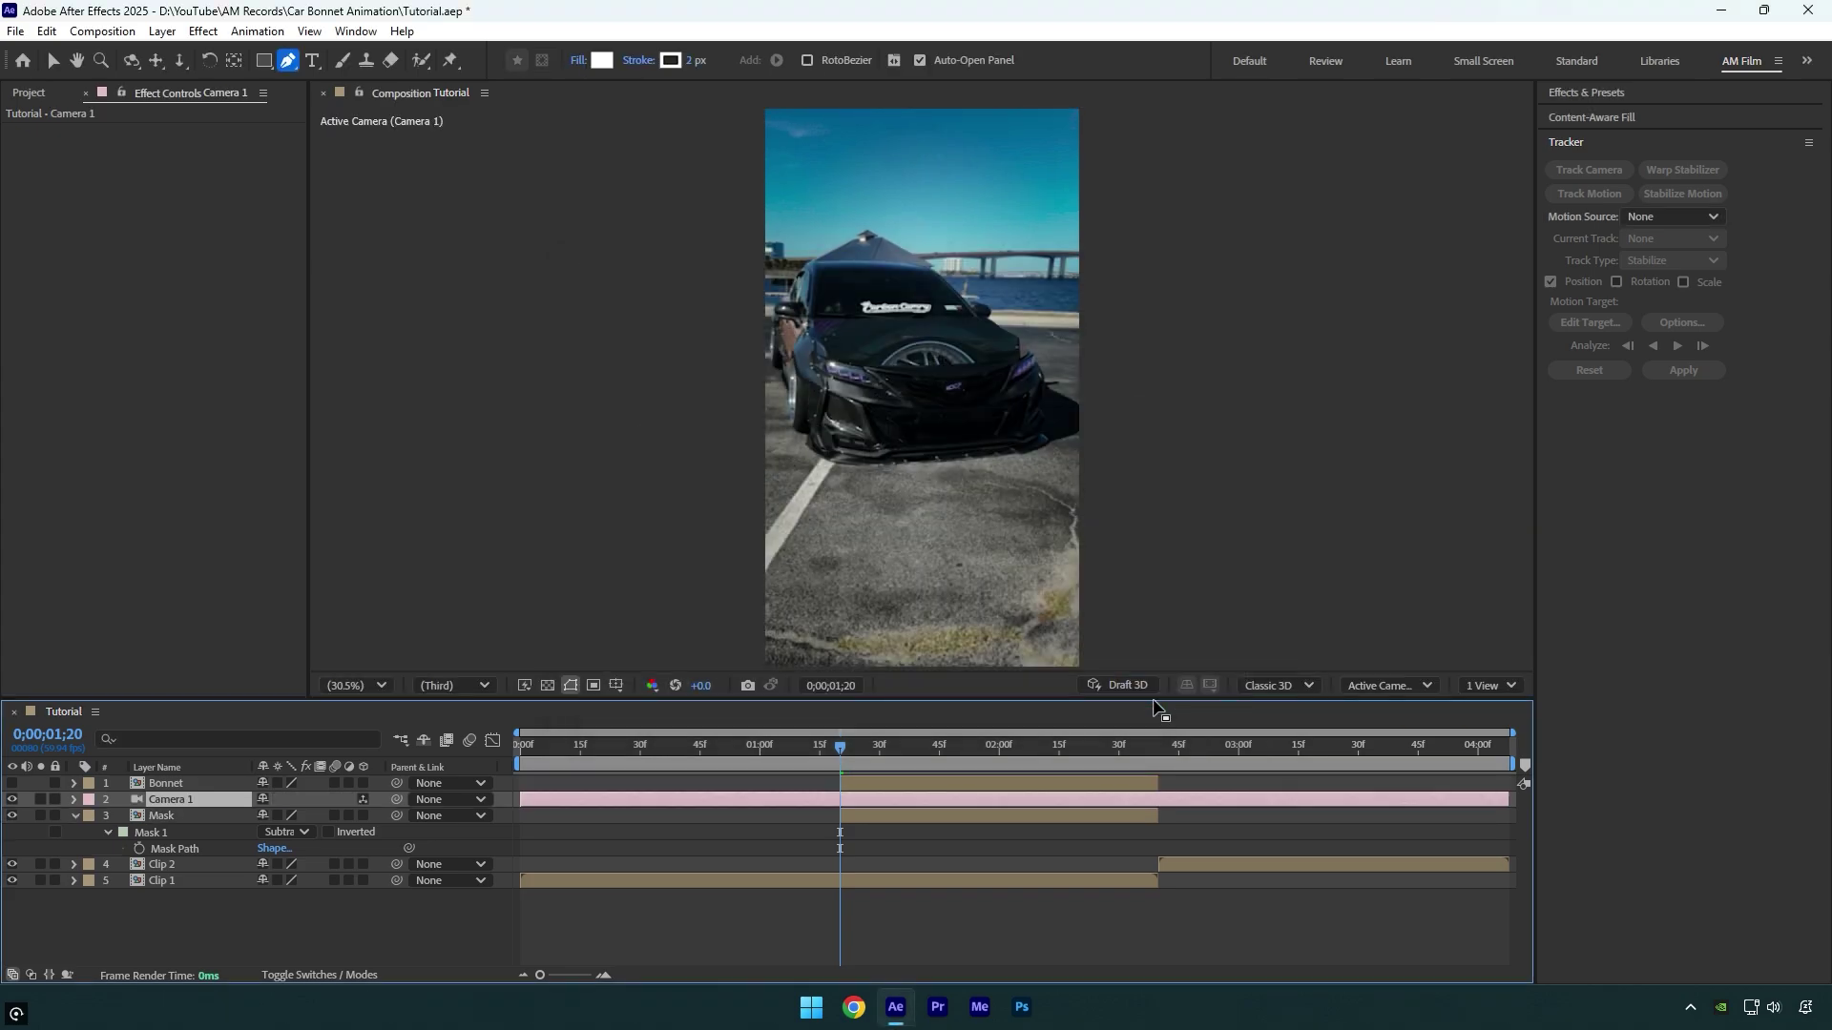
- Move Camera 1 to the top and trim it from 0;00;01;20 to Clip 1's end
drag(193, 800, 194, 778)
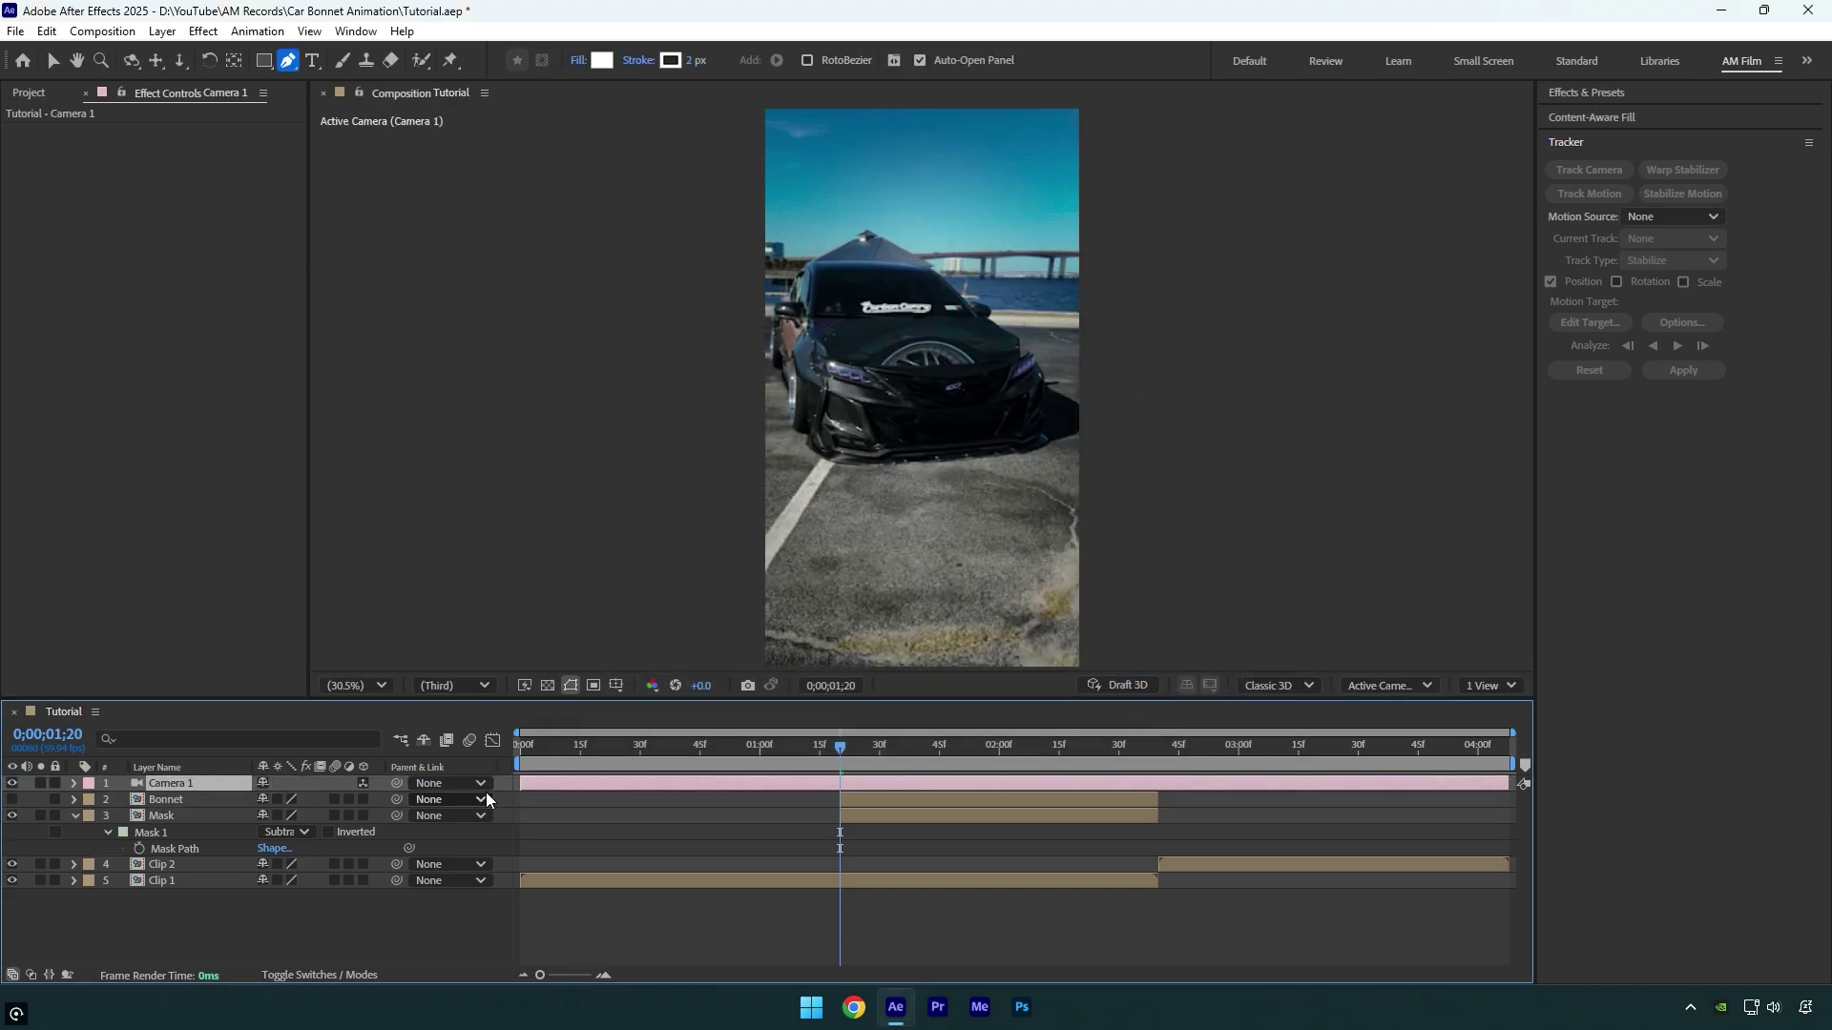
drag(520, 784, 841, 801)
drag(1519, 784, 1157, 784)
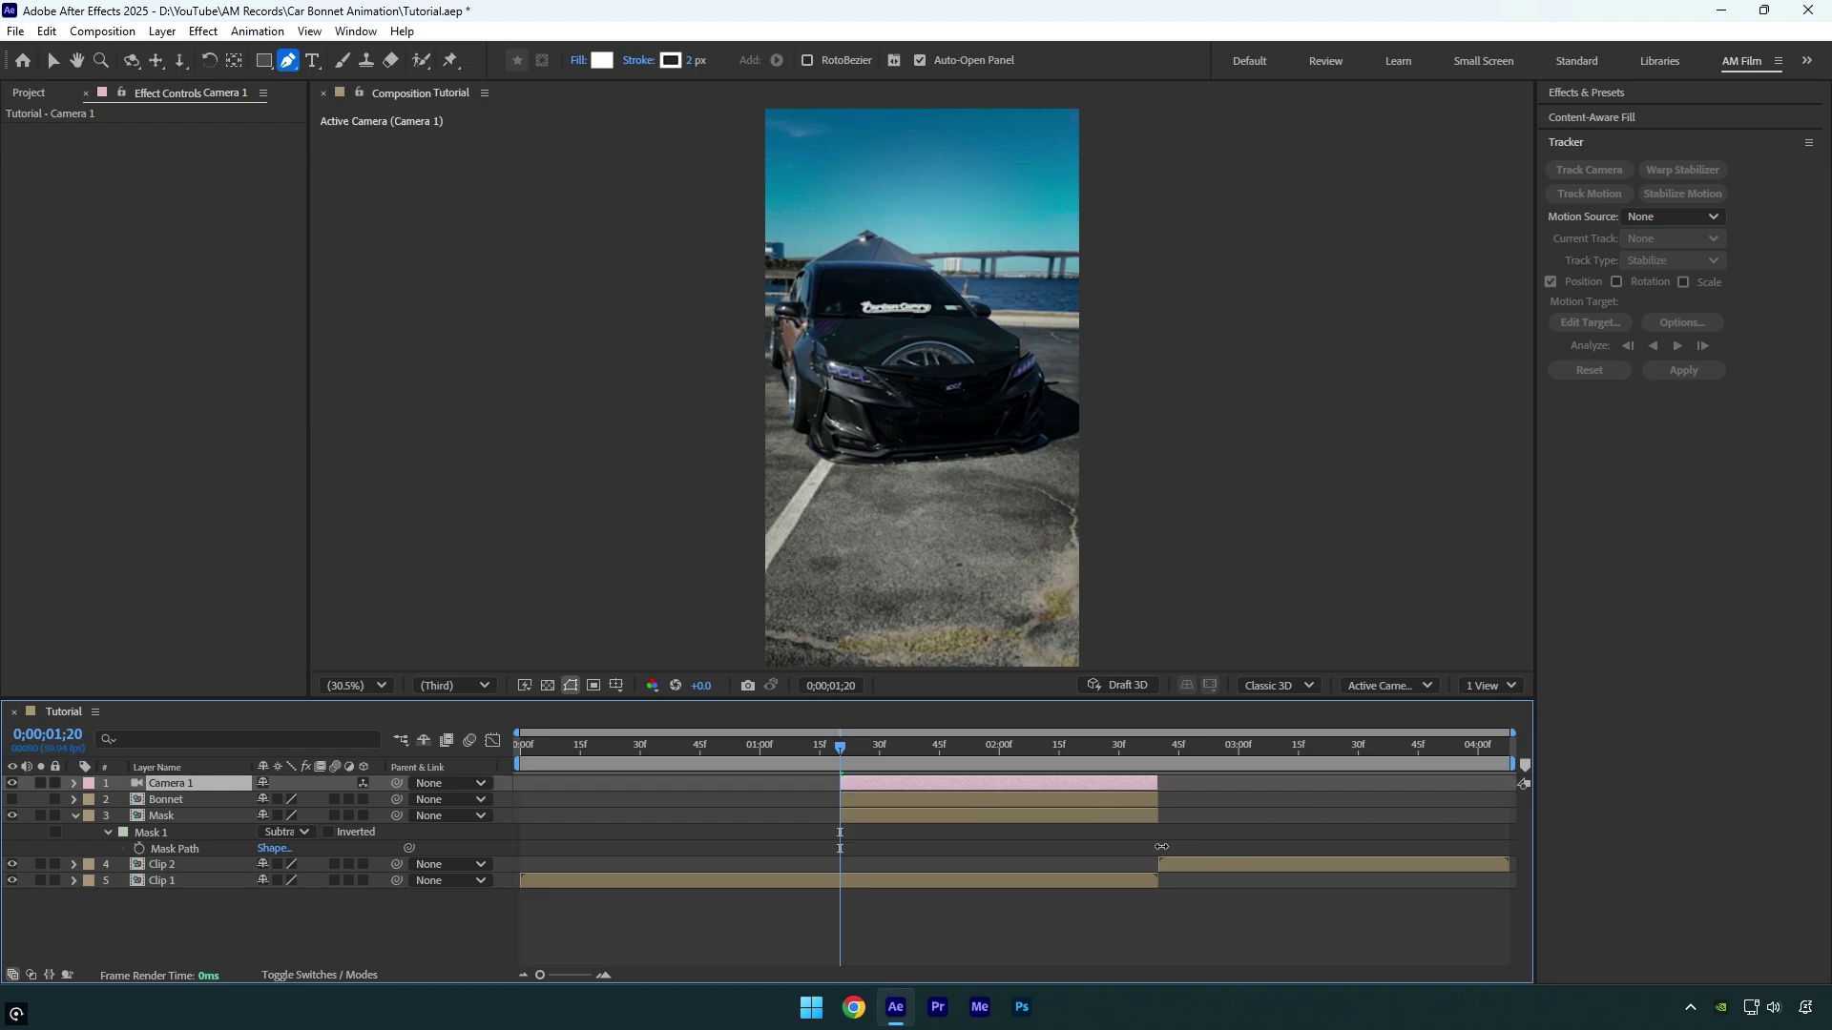
- Make the Bonnet and Mask layers 3D
click(188, 802)
shift+click(179, 817)
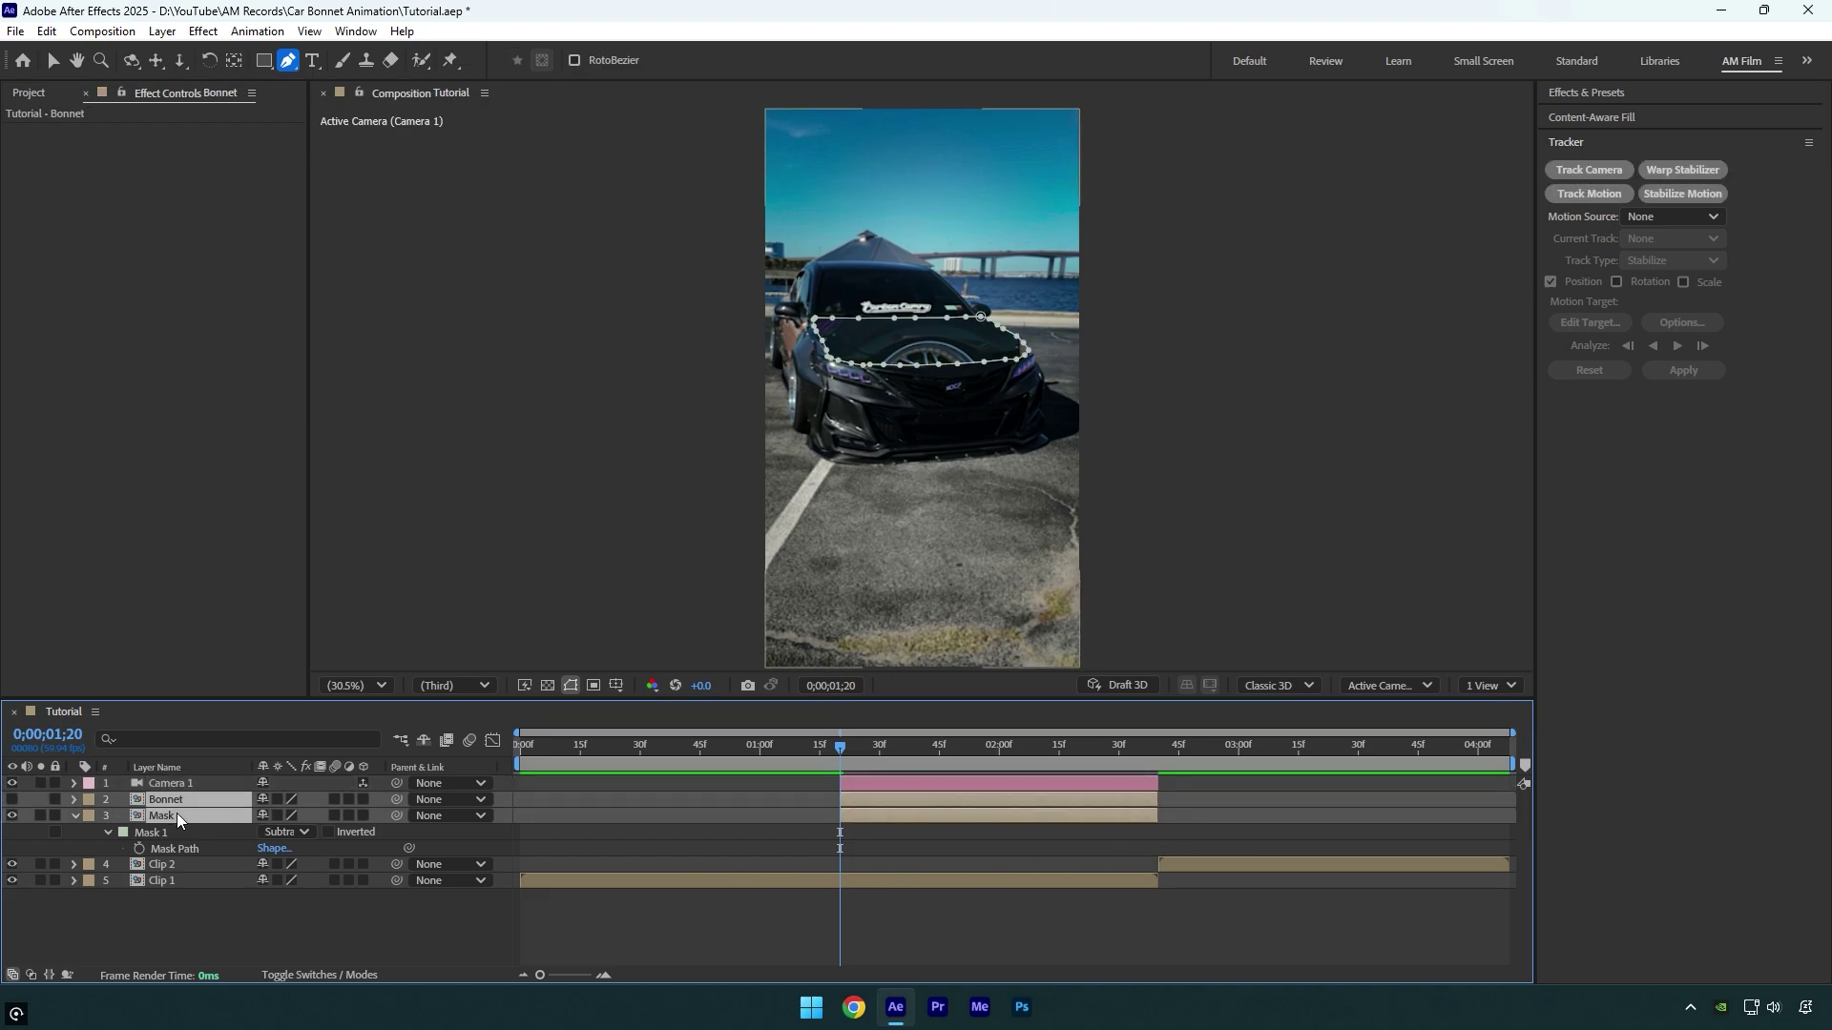
click(361, 818)
click(362, 804)
key(u)
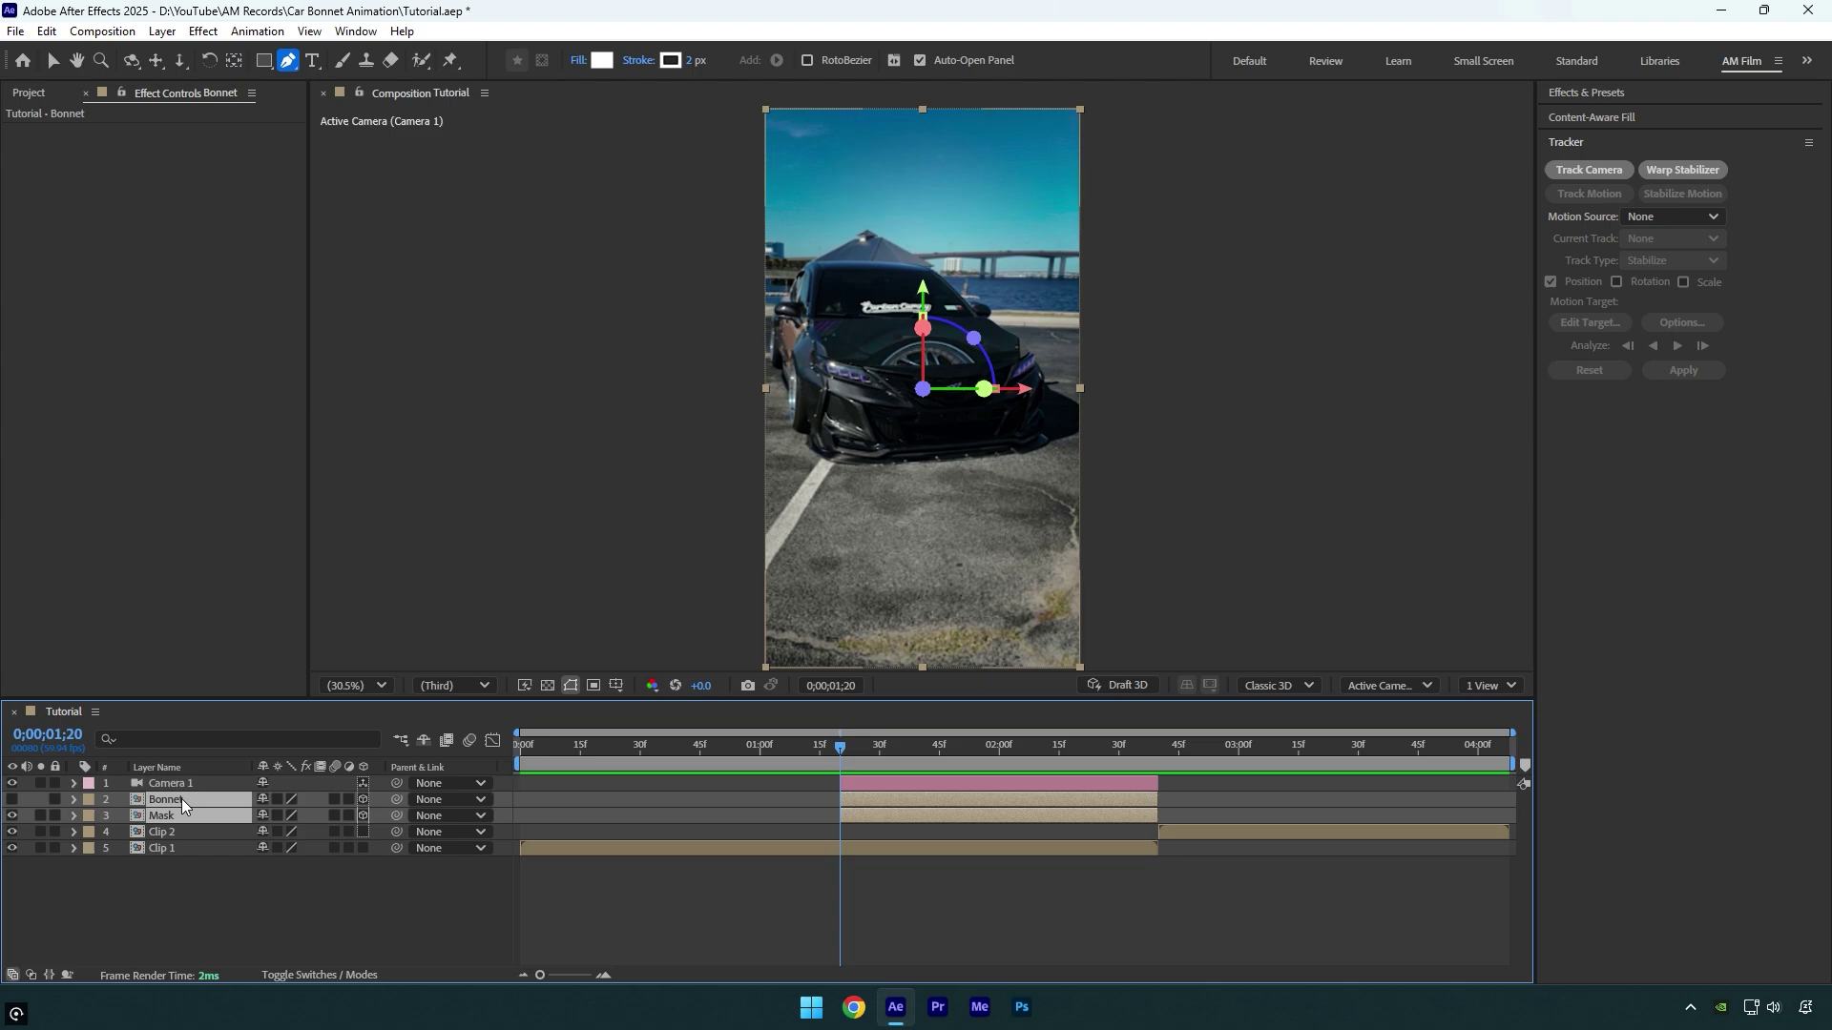
- Reveal Camera 1's keyframed transform properties and park near 0;00;01;21
click(165, 788)
click(73, 784)
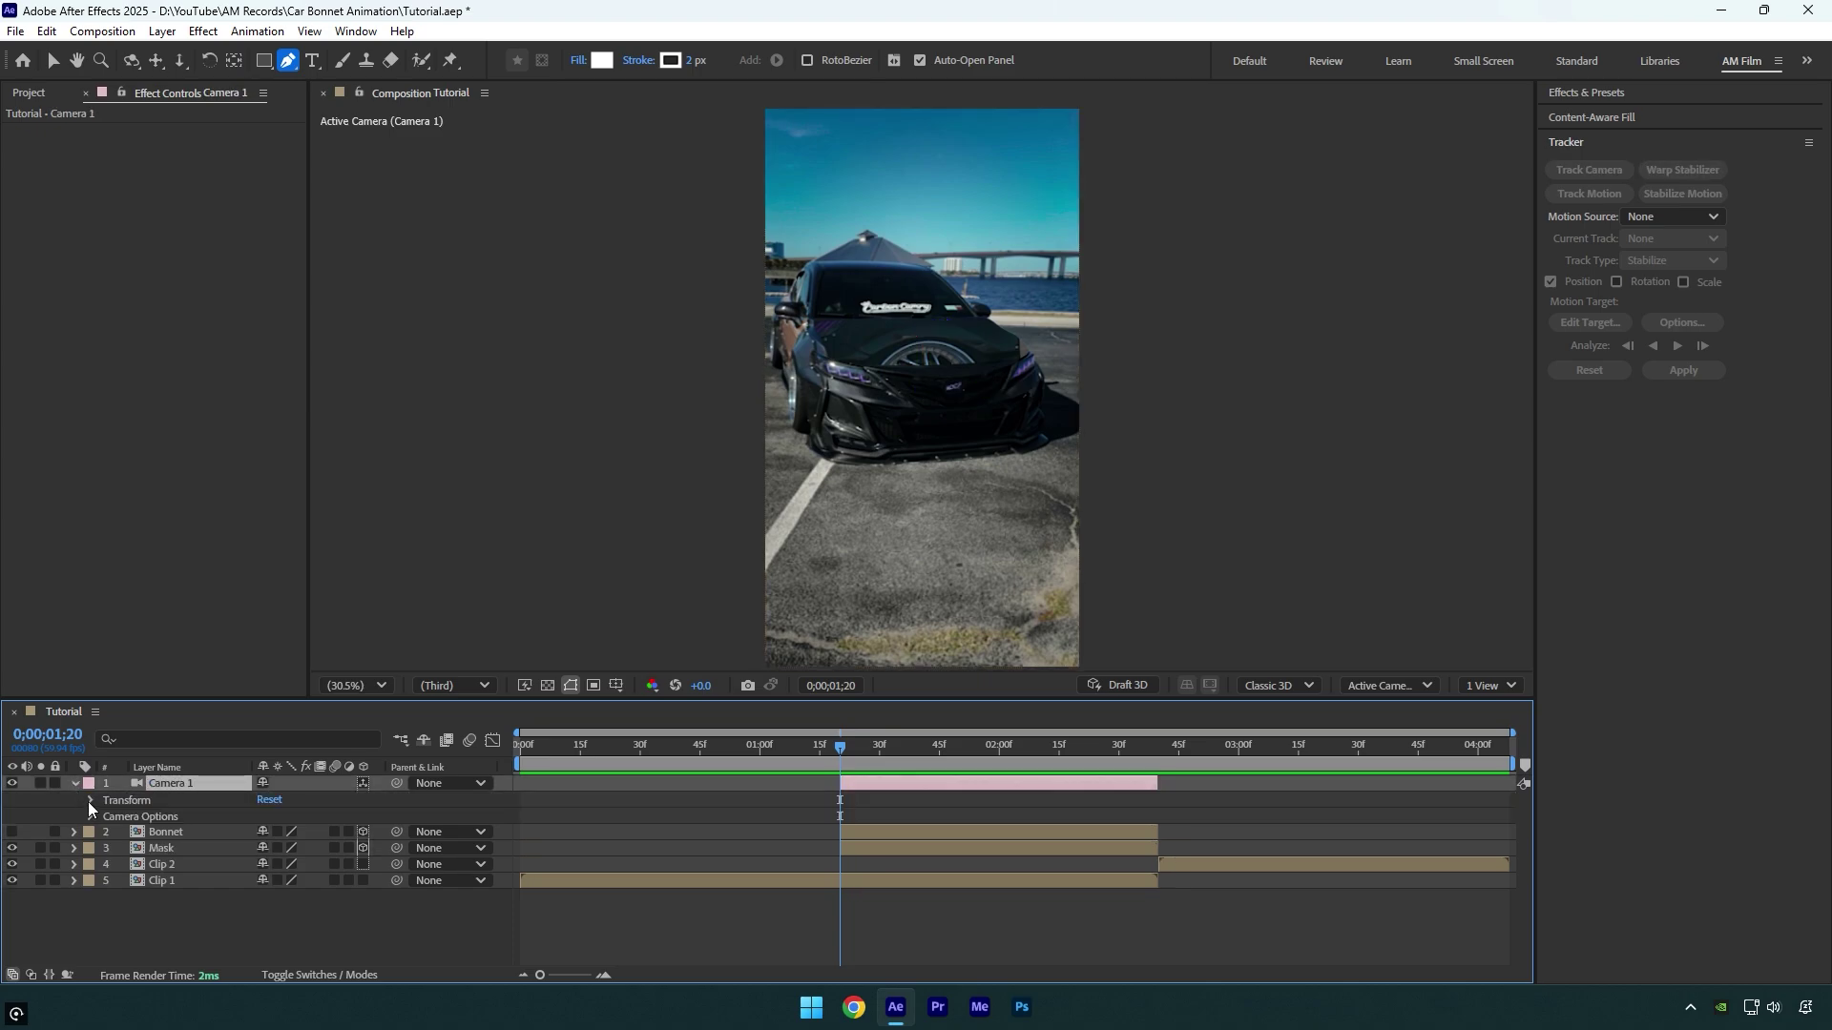
click(91, 801)
click(1160, 750)
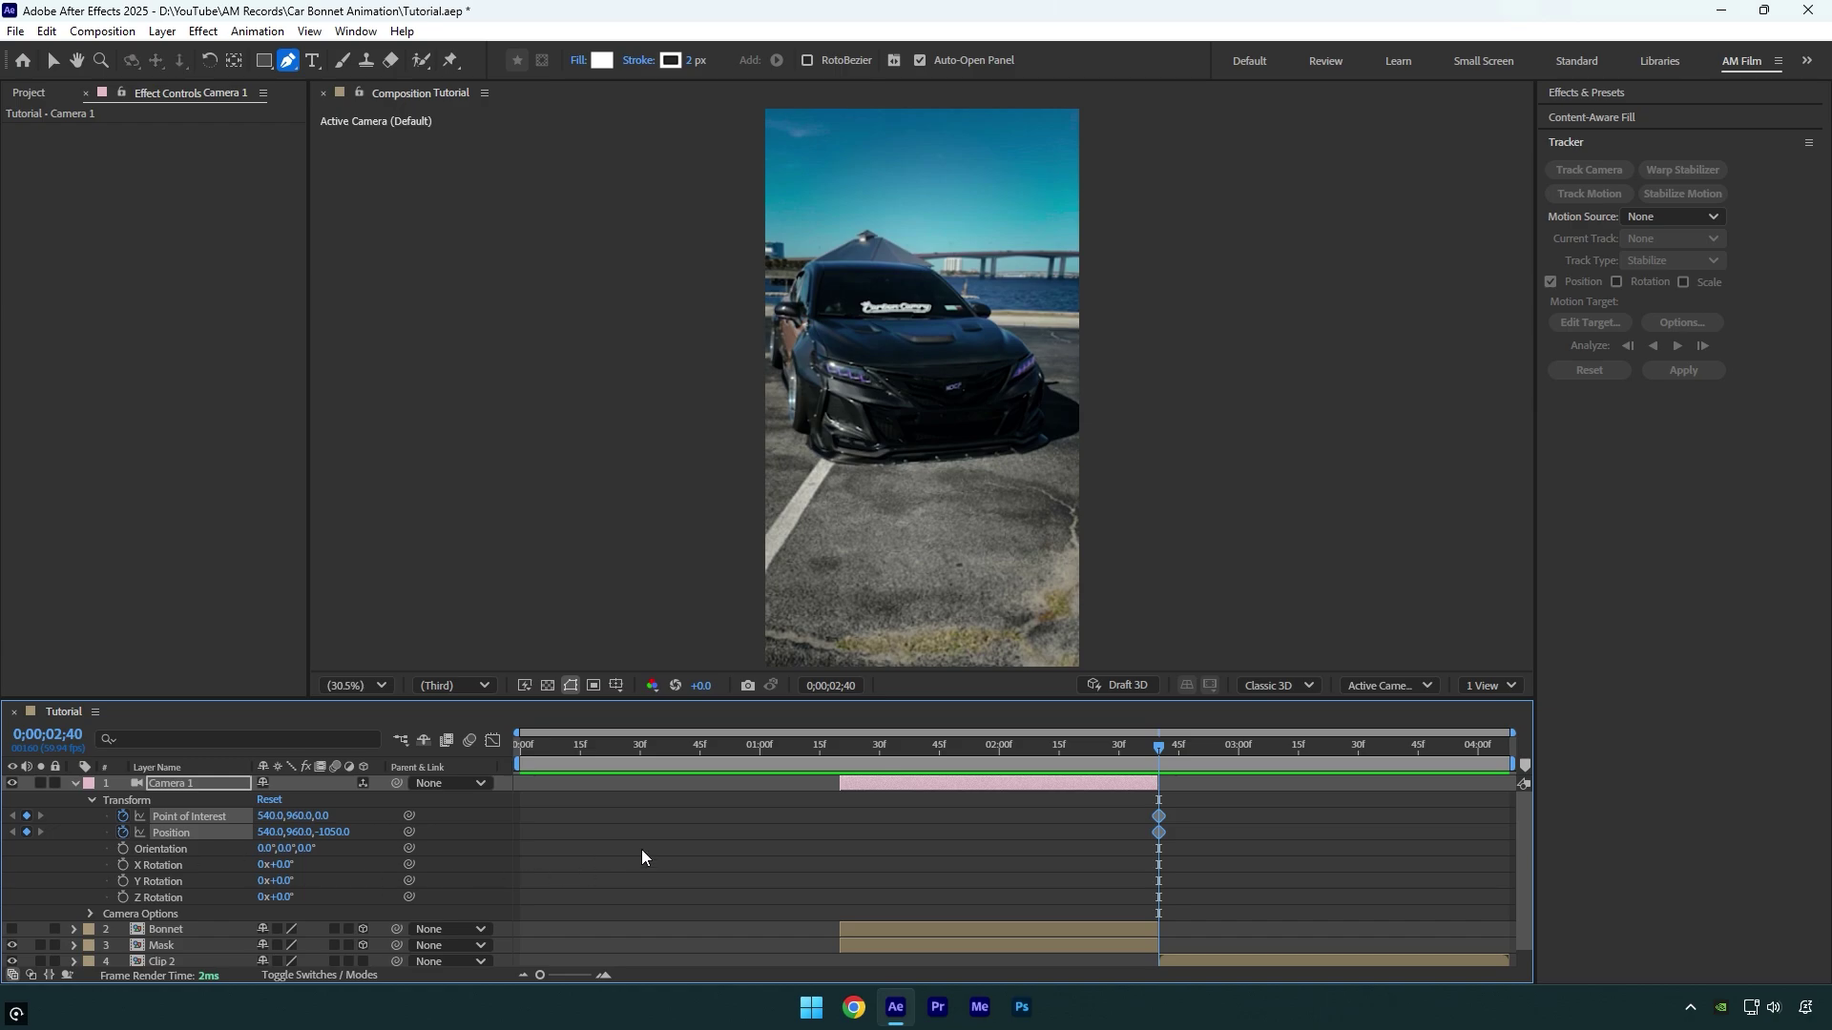
key(u)
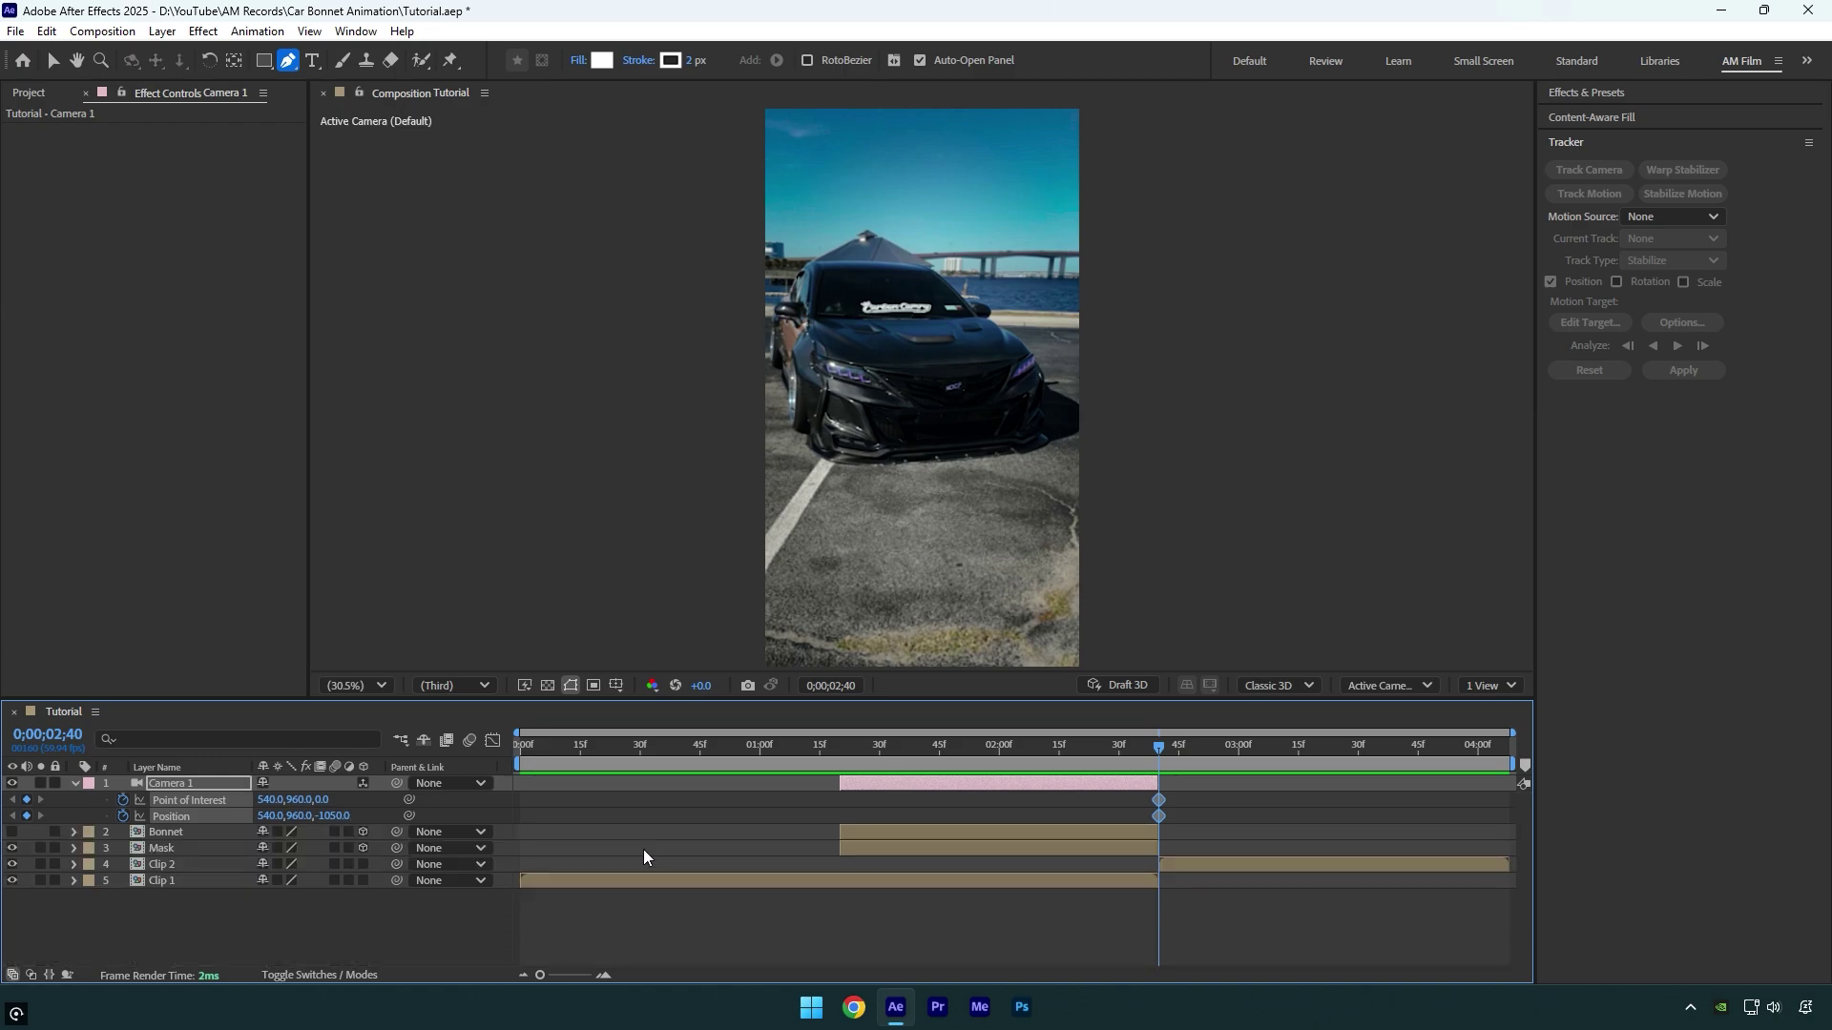
click(844, 771)
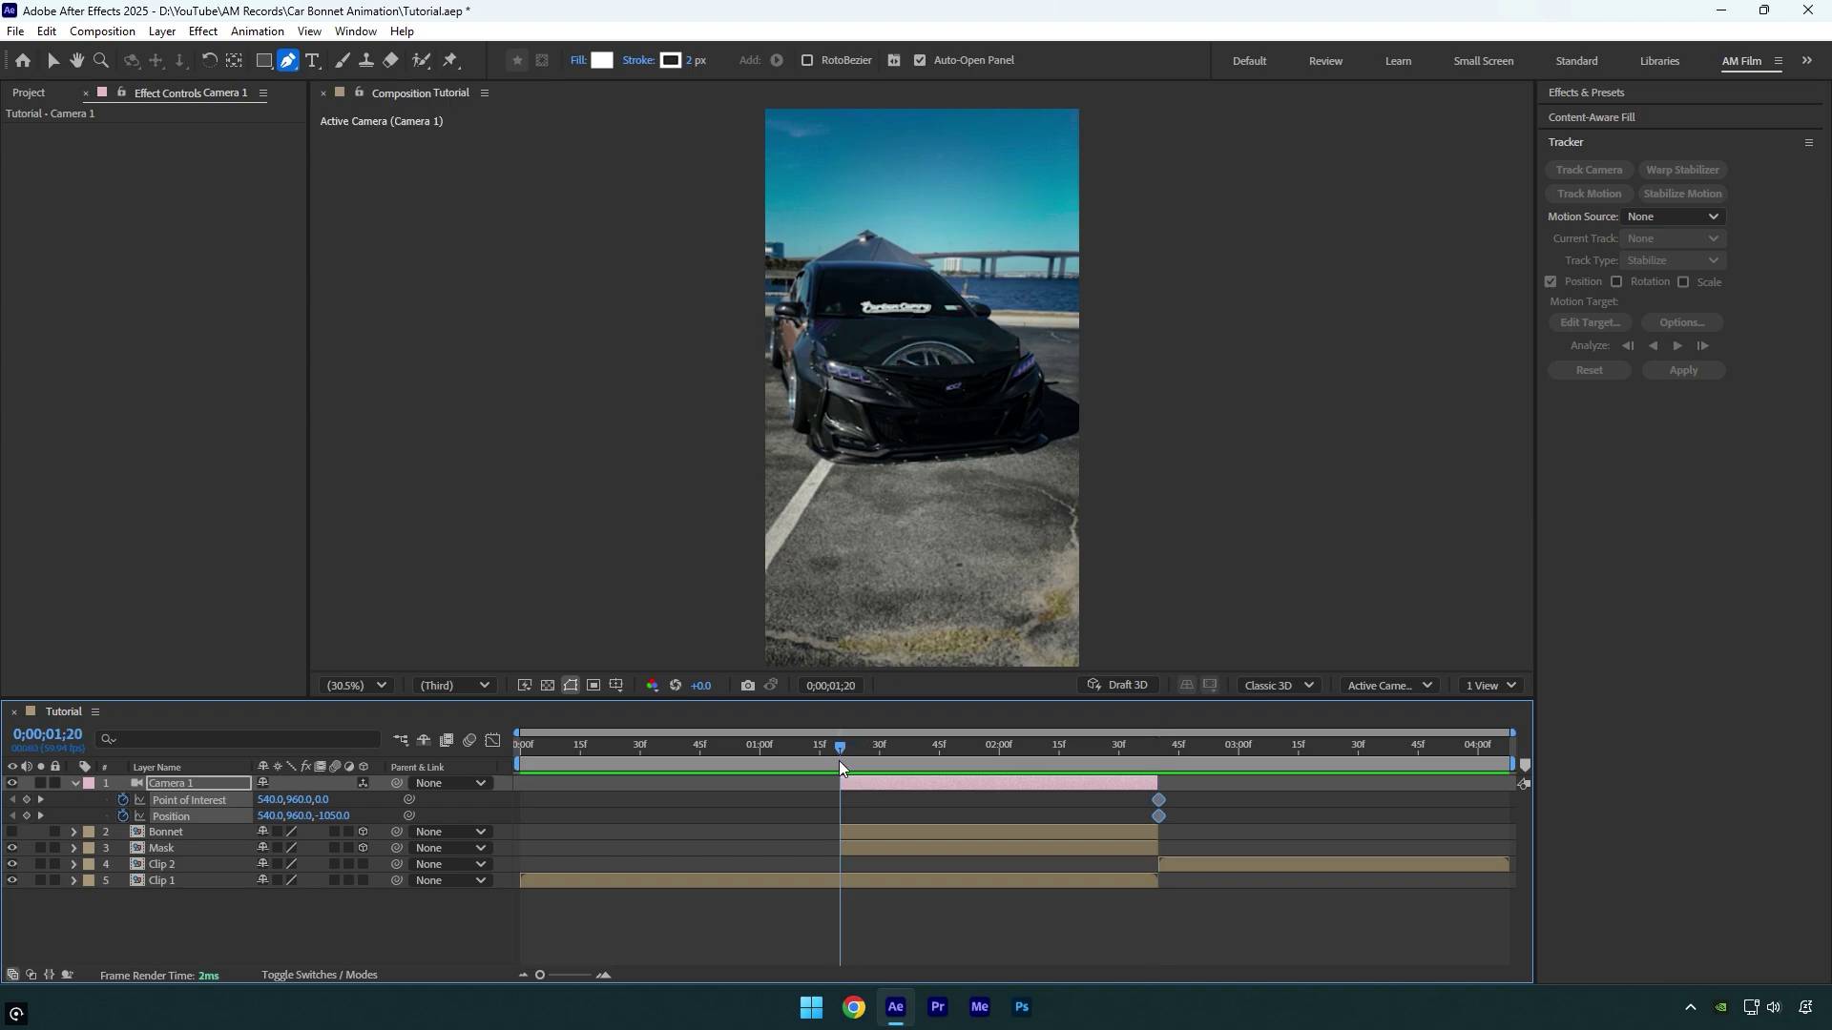
click(878, 788)
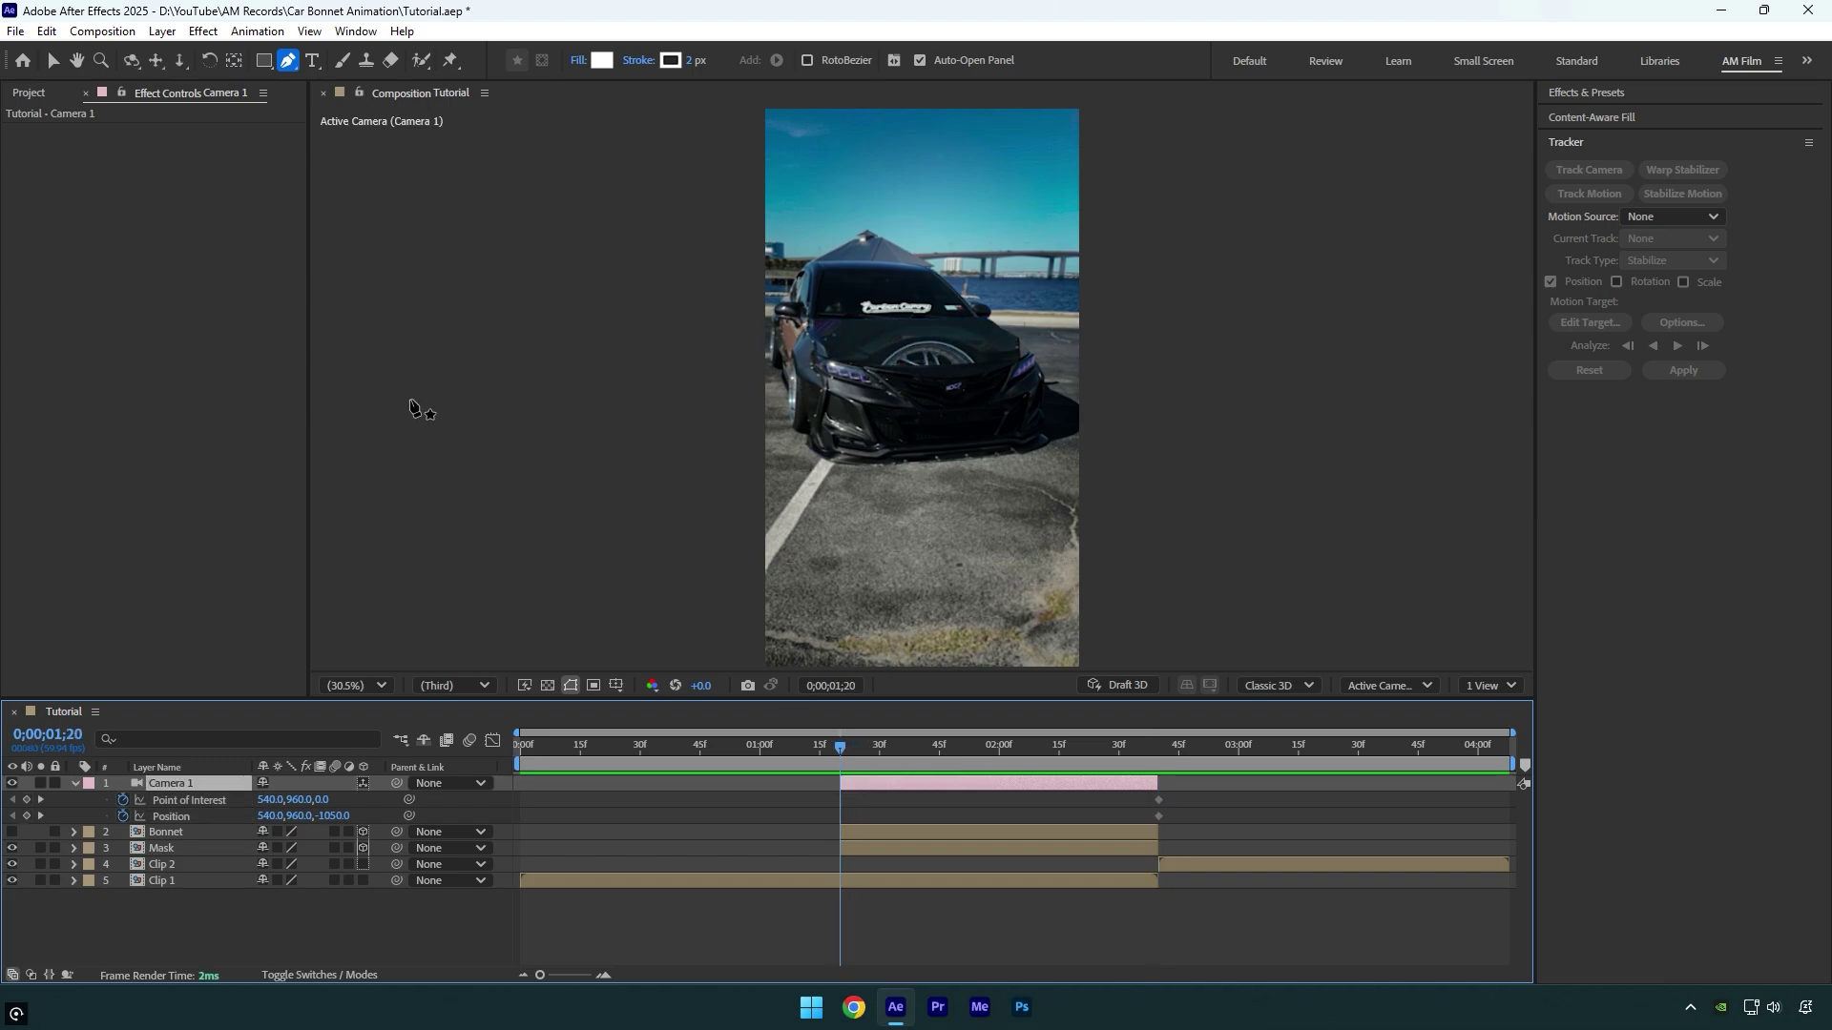
- Dolly the camera in close on the front wheel, then go to 0;00;01;58
click(180, 60)
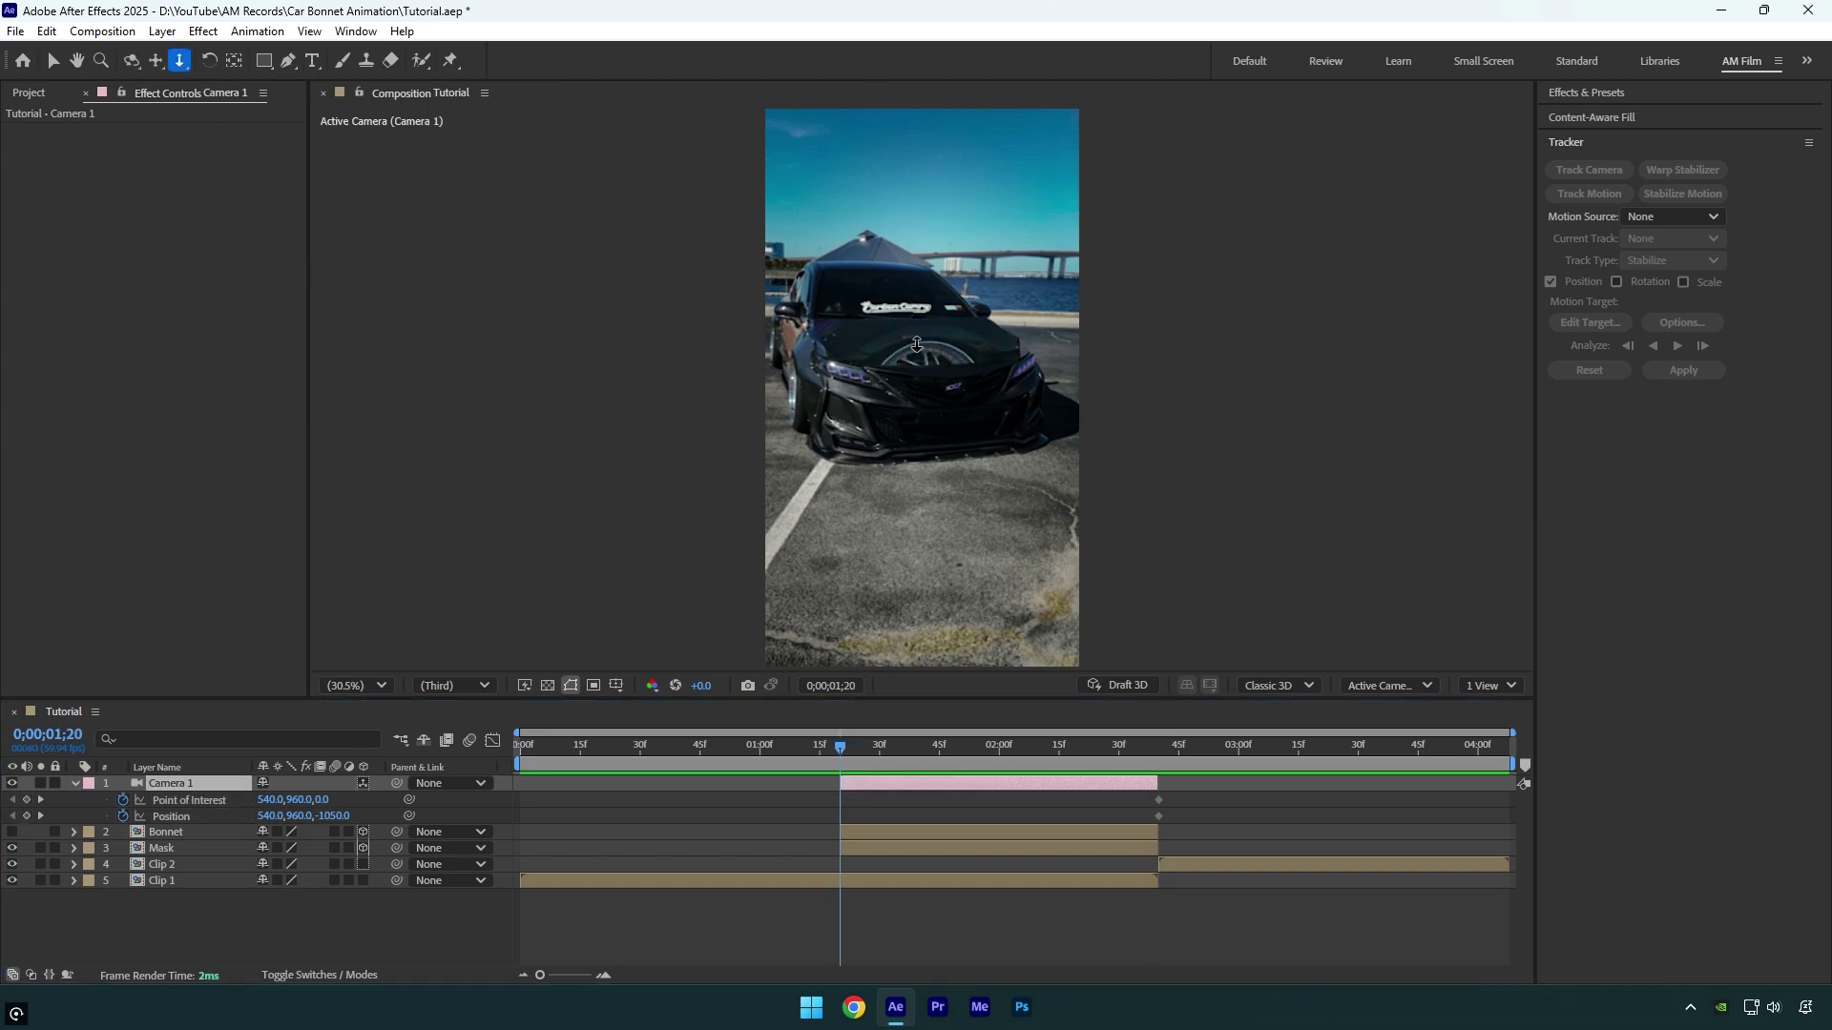
drag(915, 344, 911, 193)
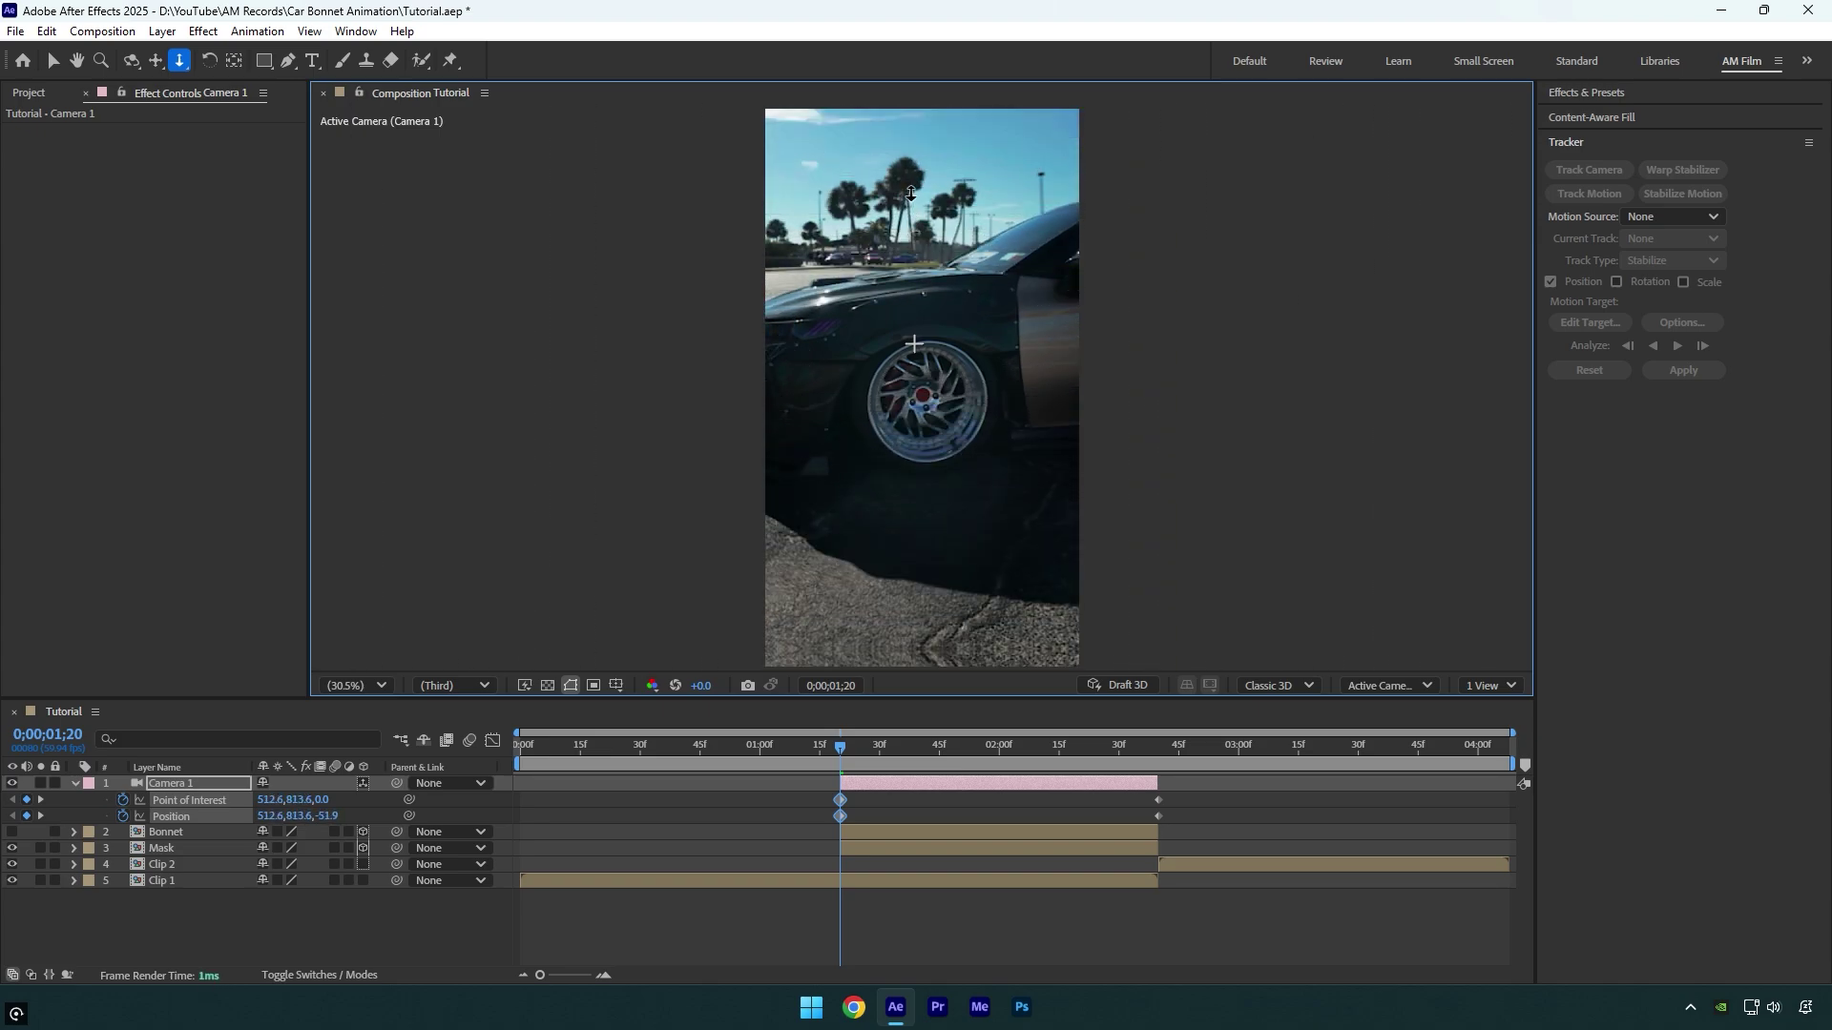
drag(843, 749, 993, 749)
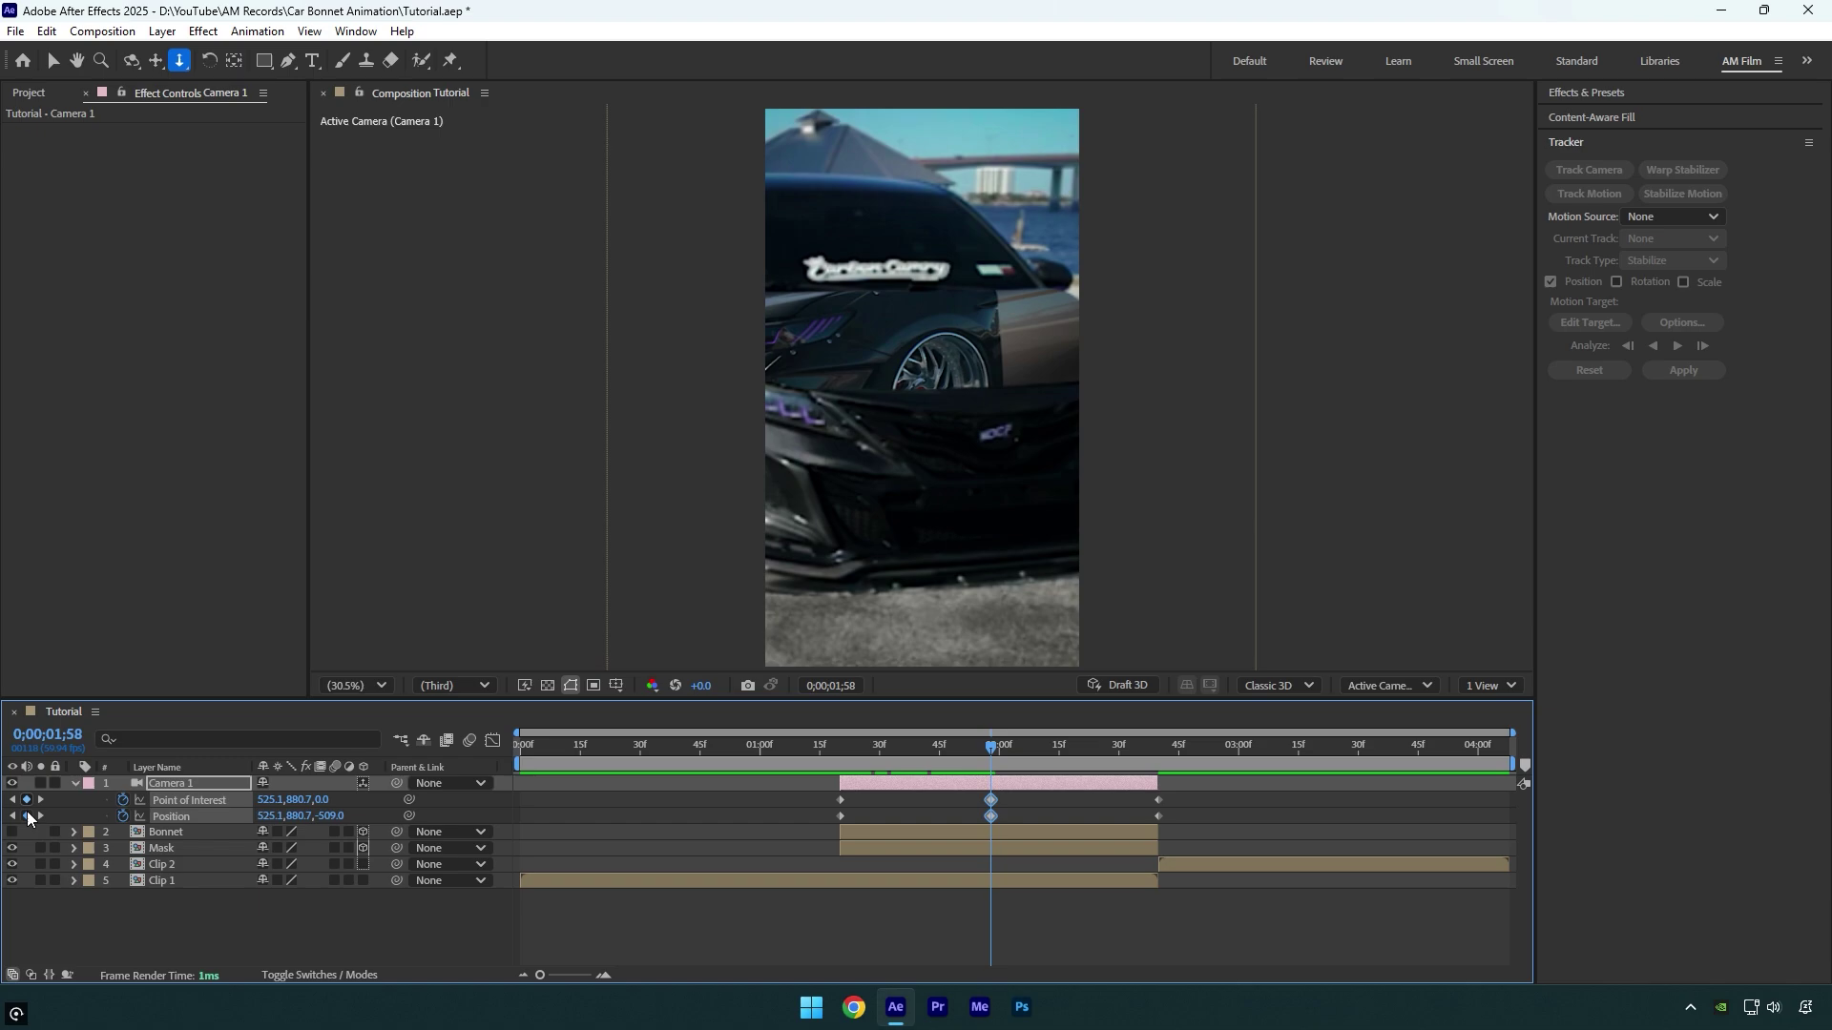
- Select all six camera keyframes and apply Easy Ease
key(v)
drag(825, 797, 1194, 817)
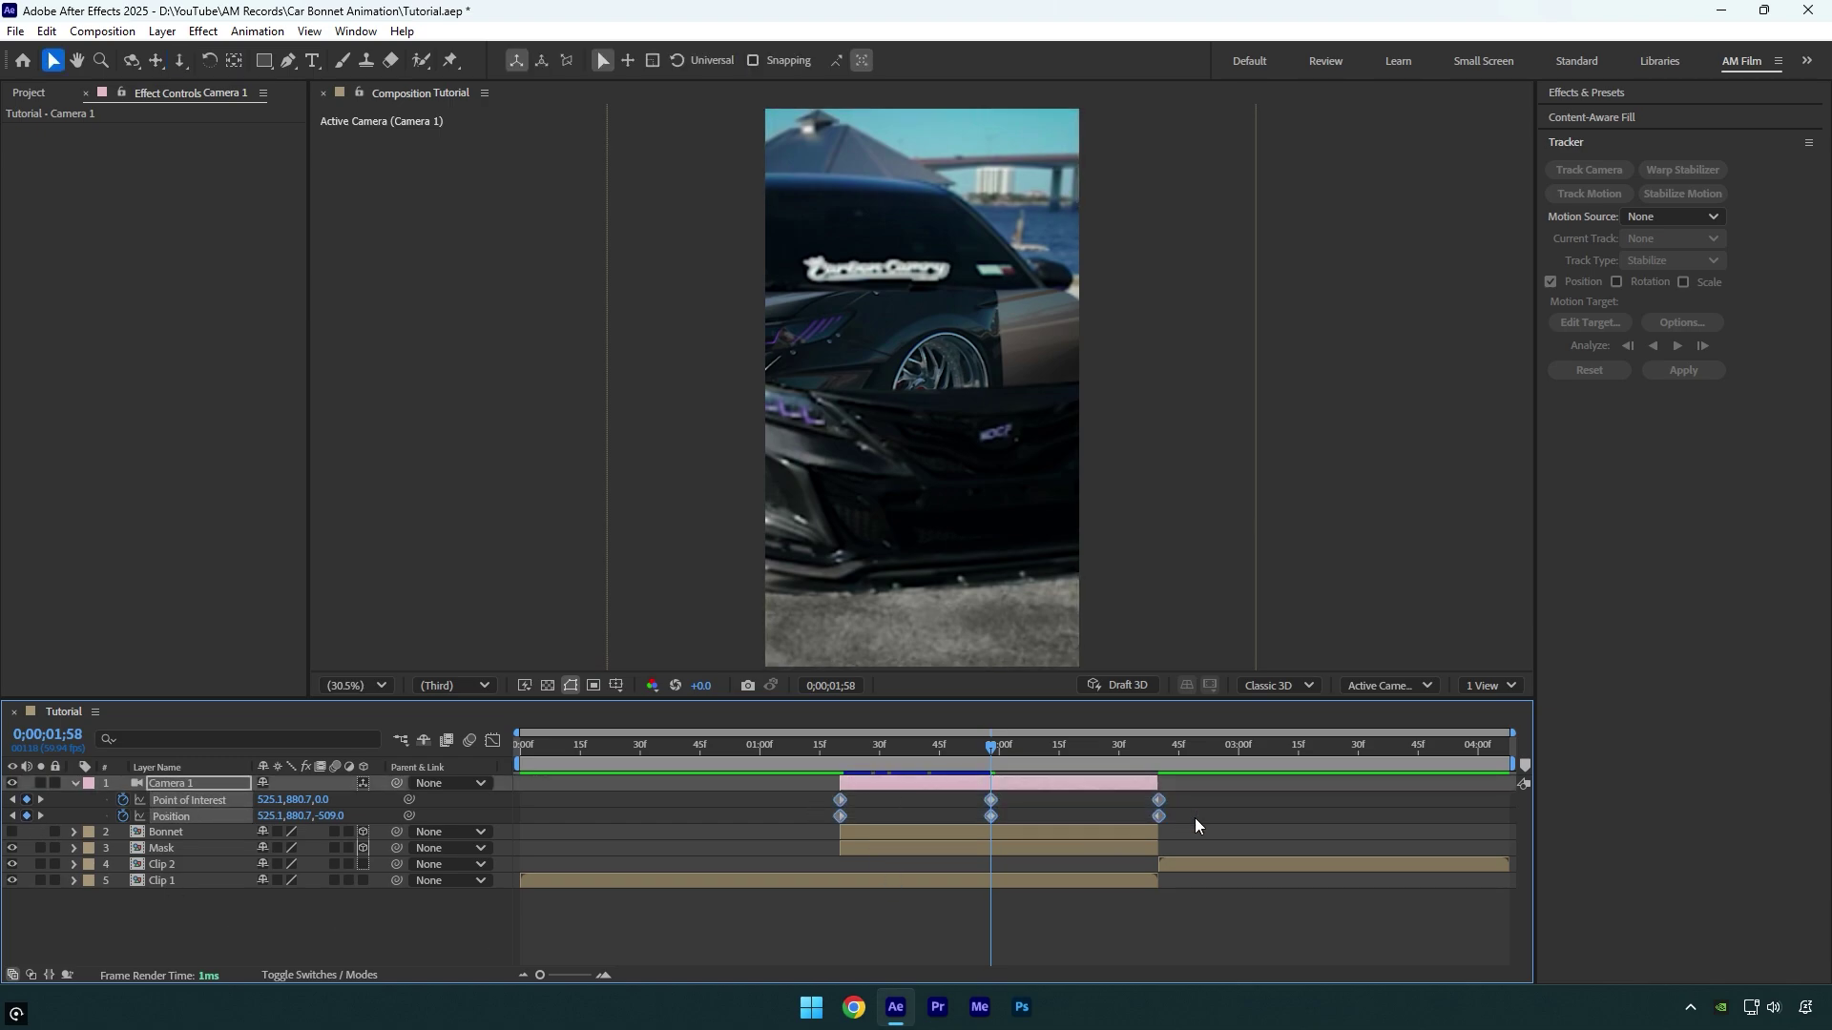
key(F9)
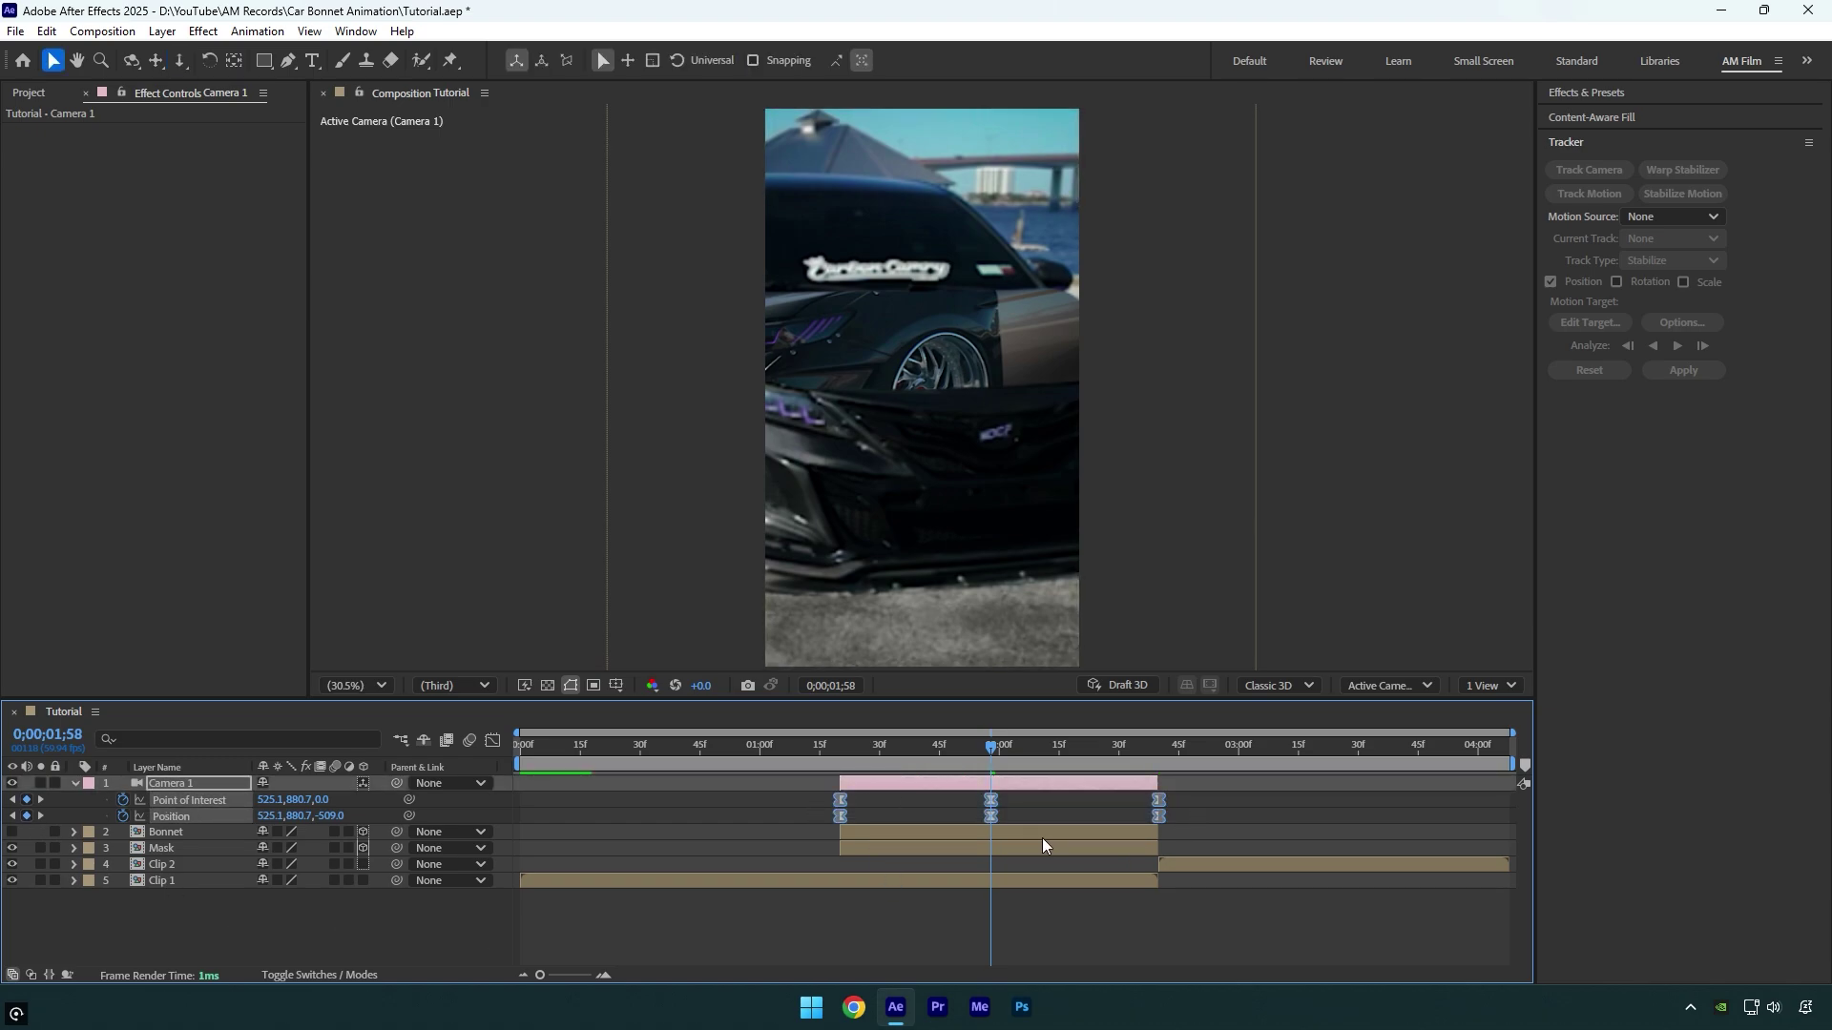
click(492, 741)
- In the speed graph, drag the middle and last keyframes' influence handles right for a late peak
right_click(676, 849)
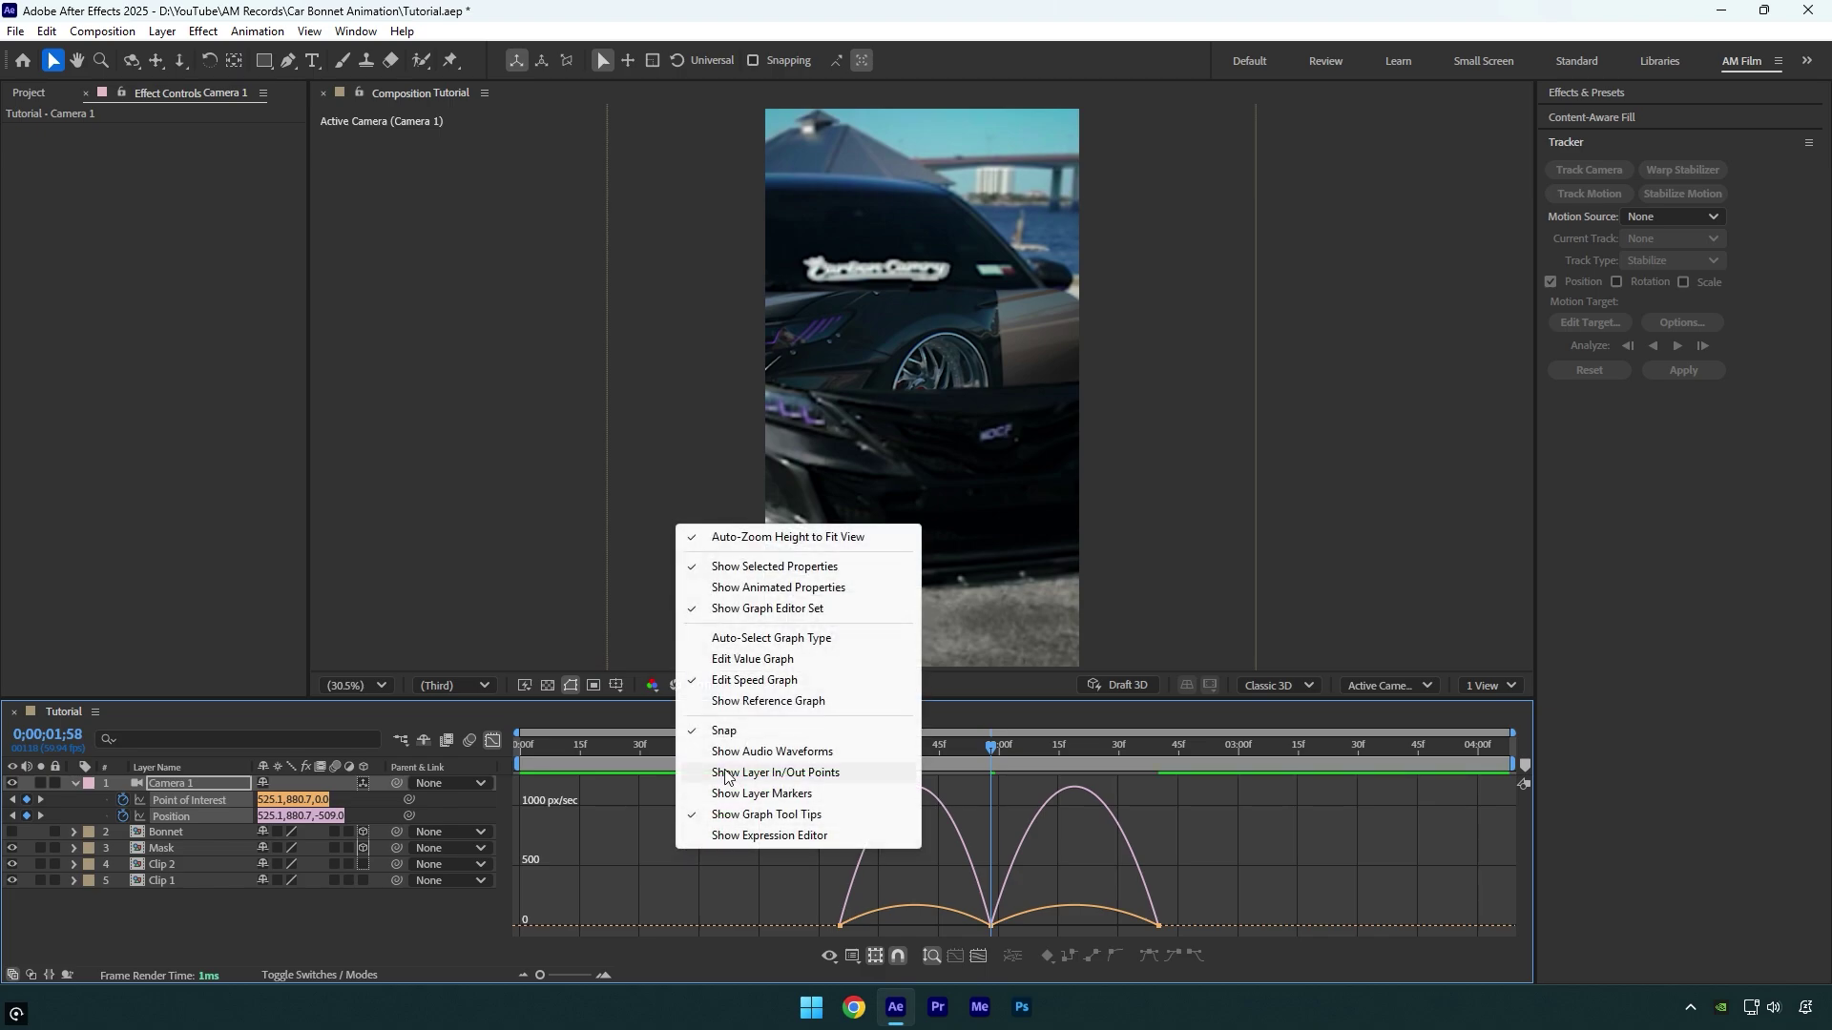
click(744, 684)
drag(1033, 880, 876, 918)
drag(975, 891, 1141, 939)
drag(1132, 918, 1158, 928)
- Preview from 0;00;00;41, then return to layer bars at 0;00;02;27
click(689, 765)
key(space)
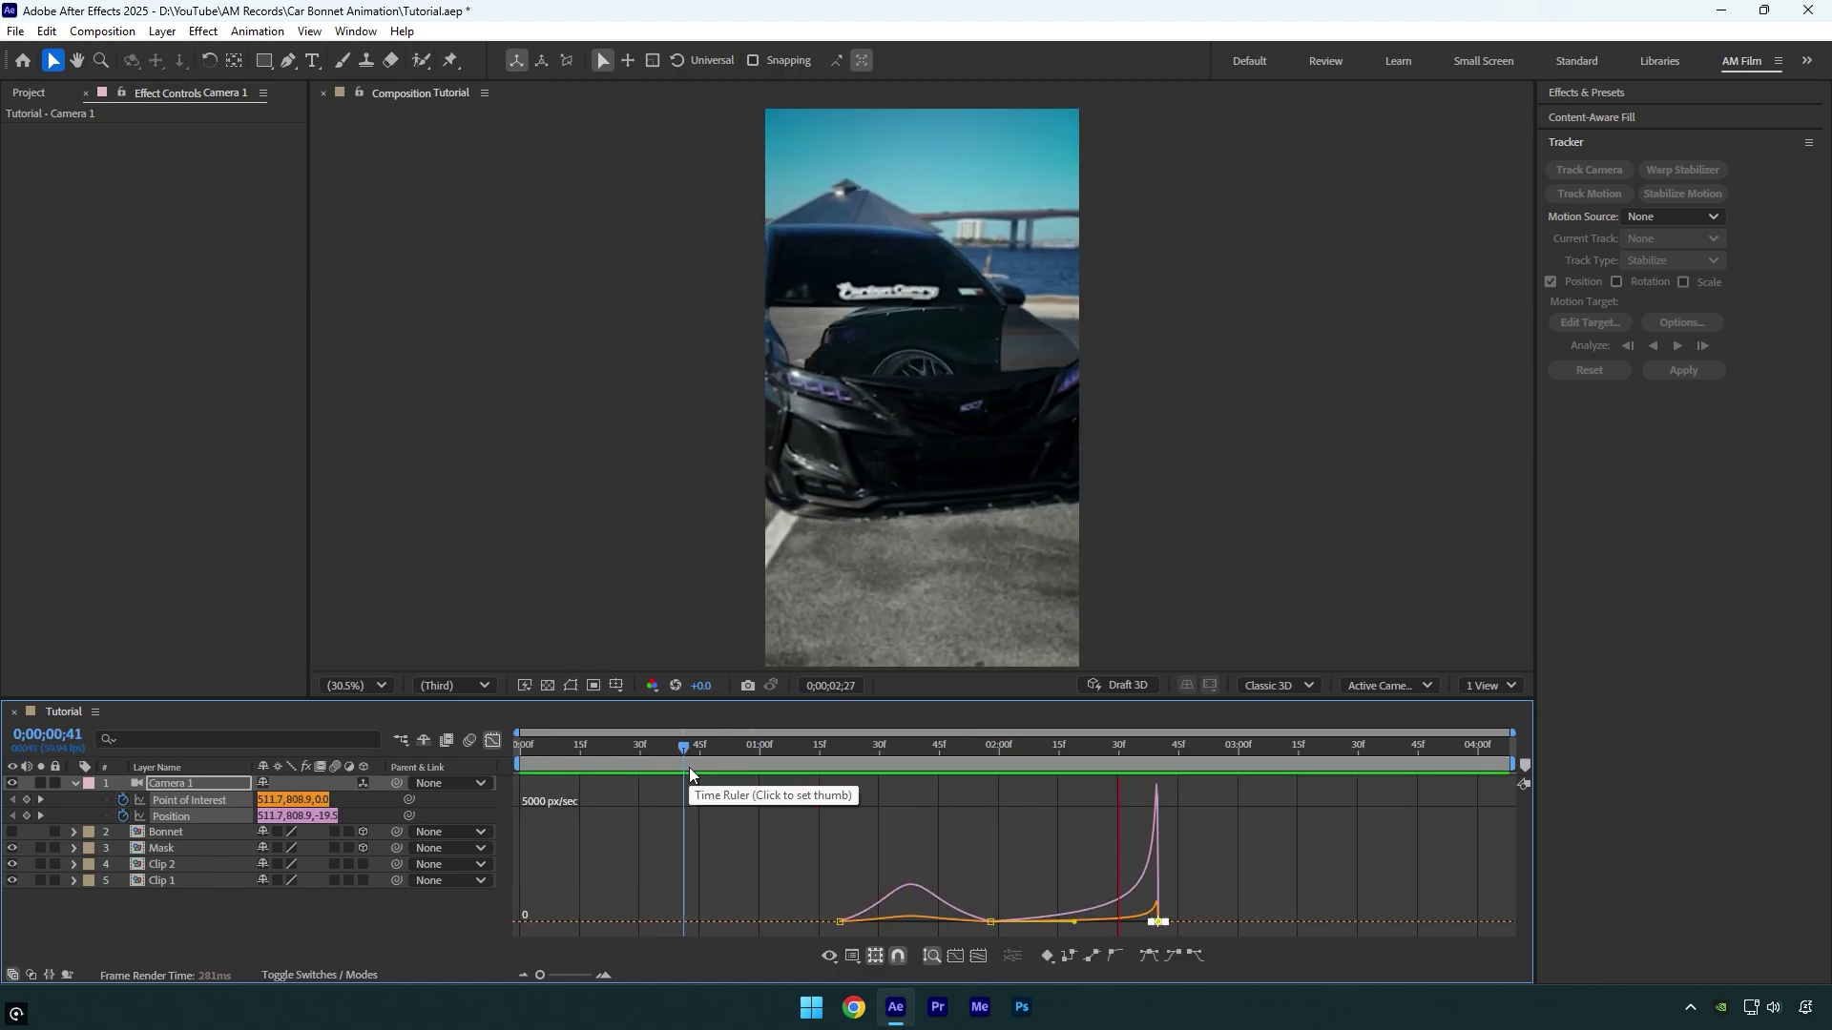
click(490, 743)
drag(684, 747, 1106, 750)
- Make the Bonnet layer visible again and temporarily turn its 3D off
key(u)
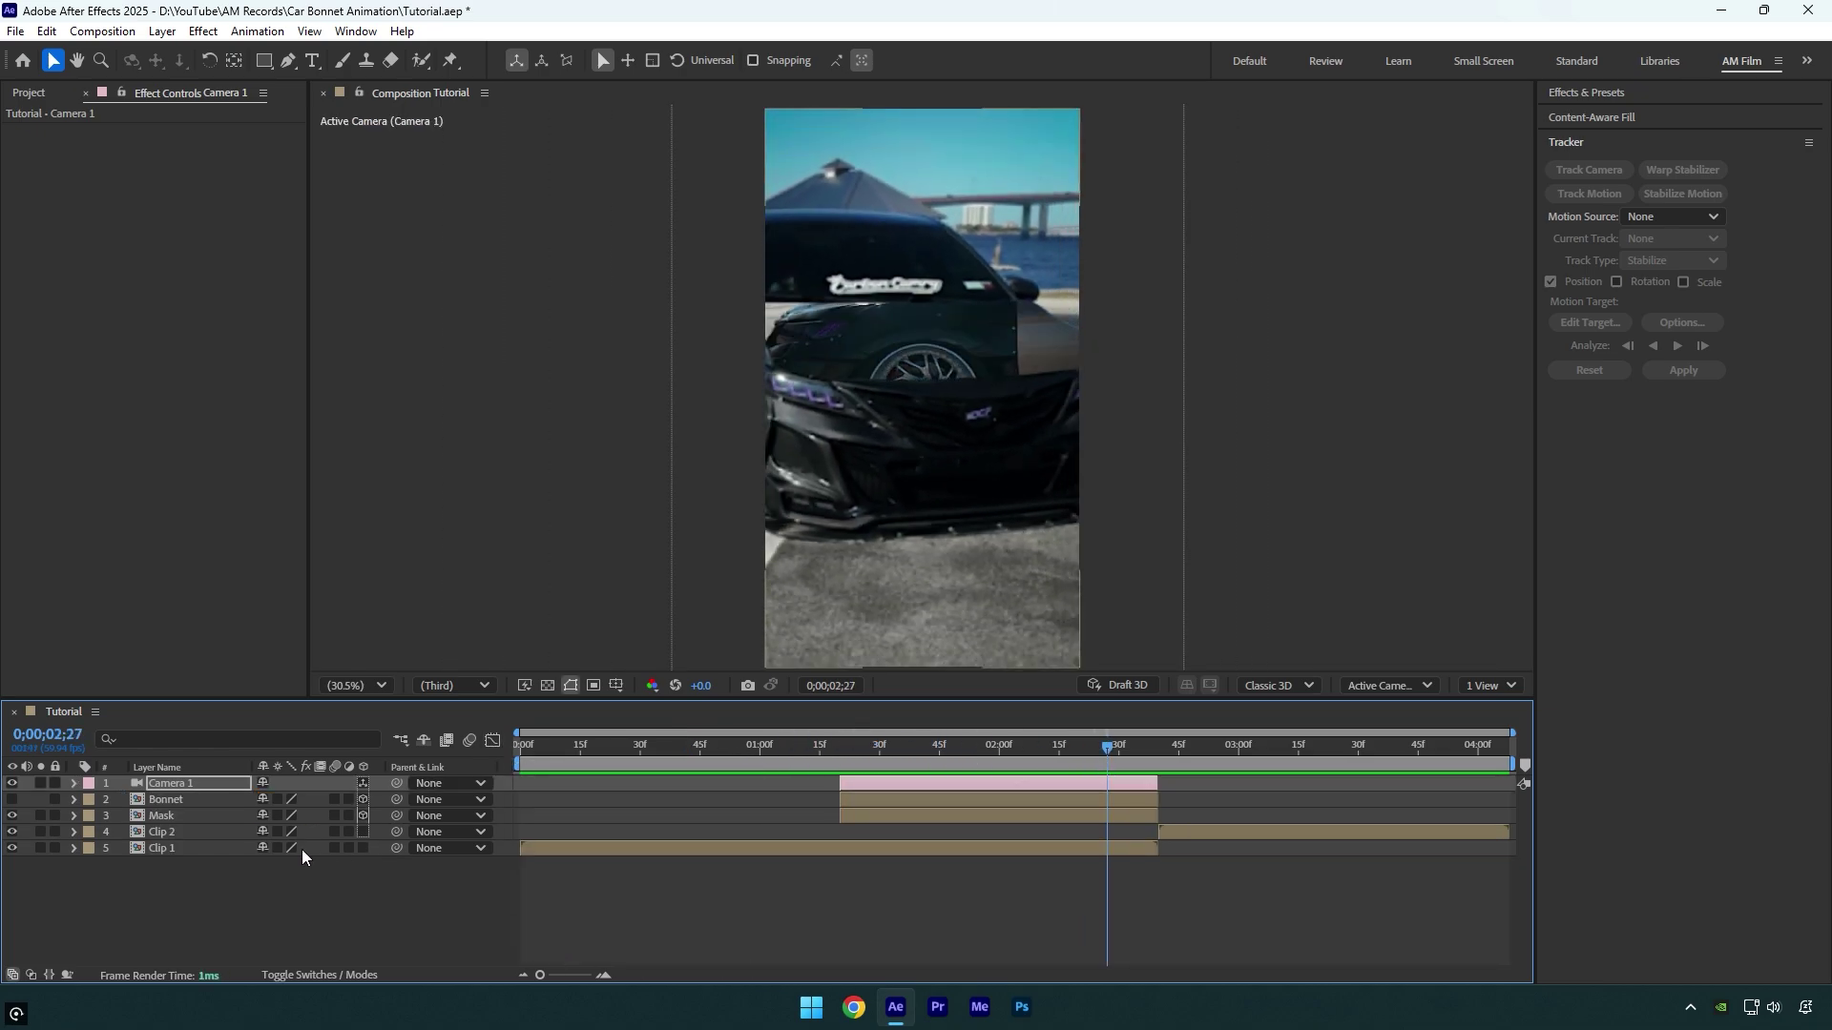
click(170, 801)
click(12, 801)
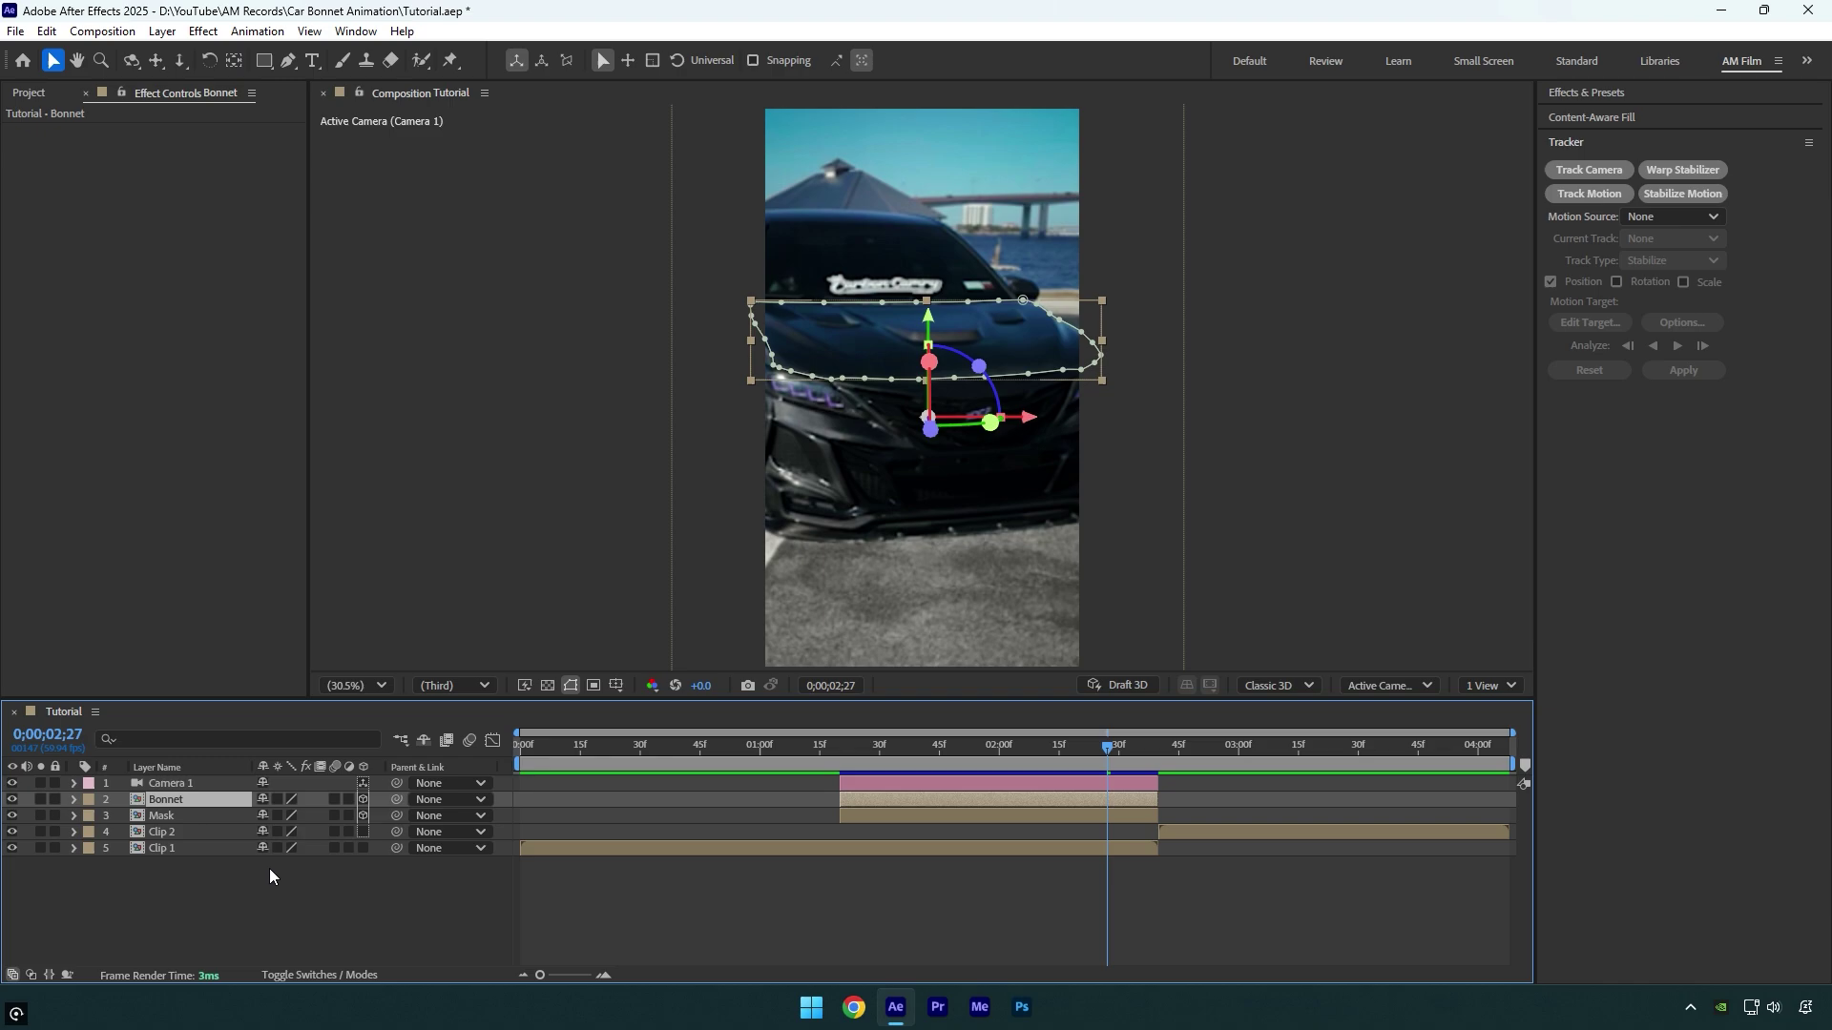
click(361, 803)
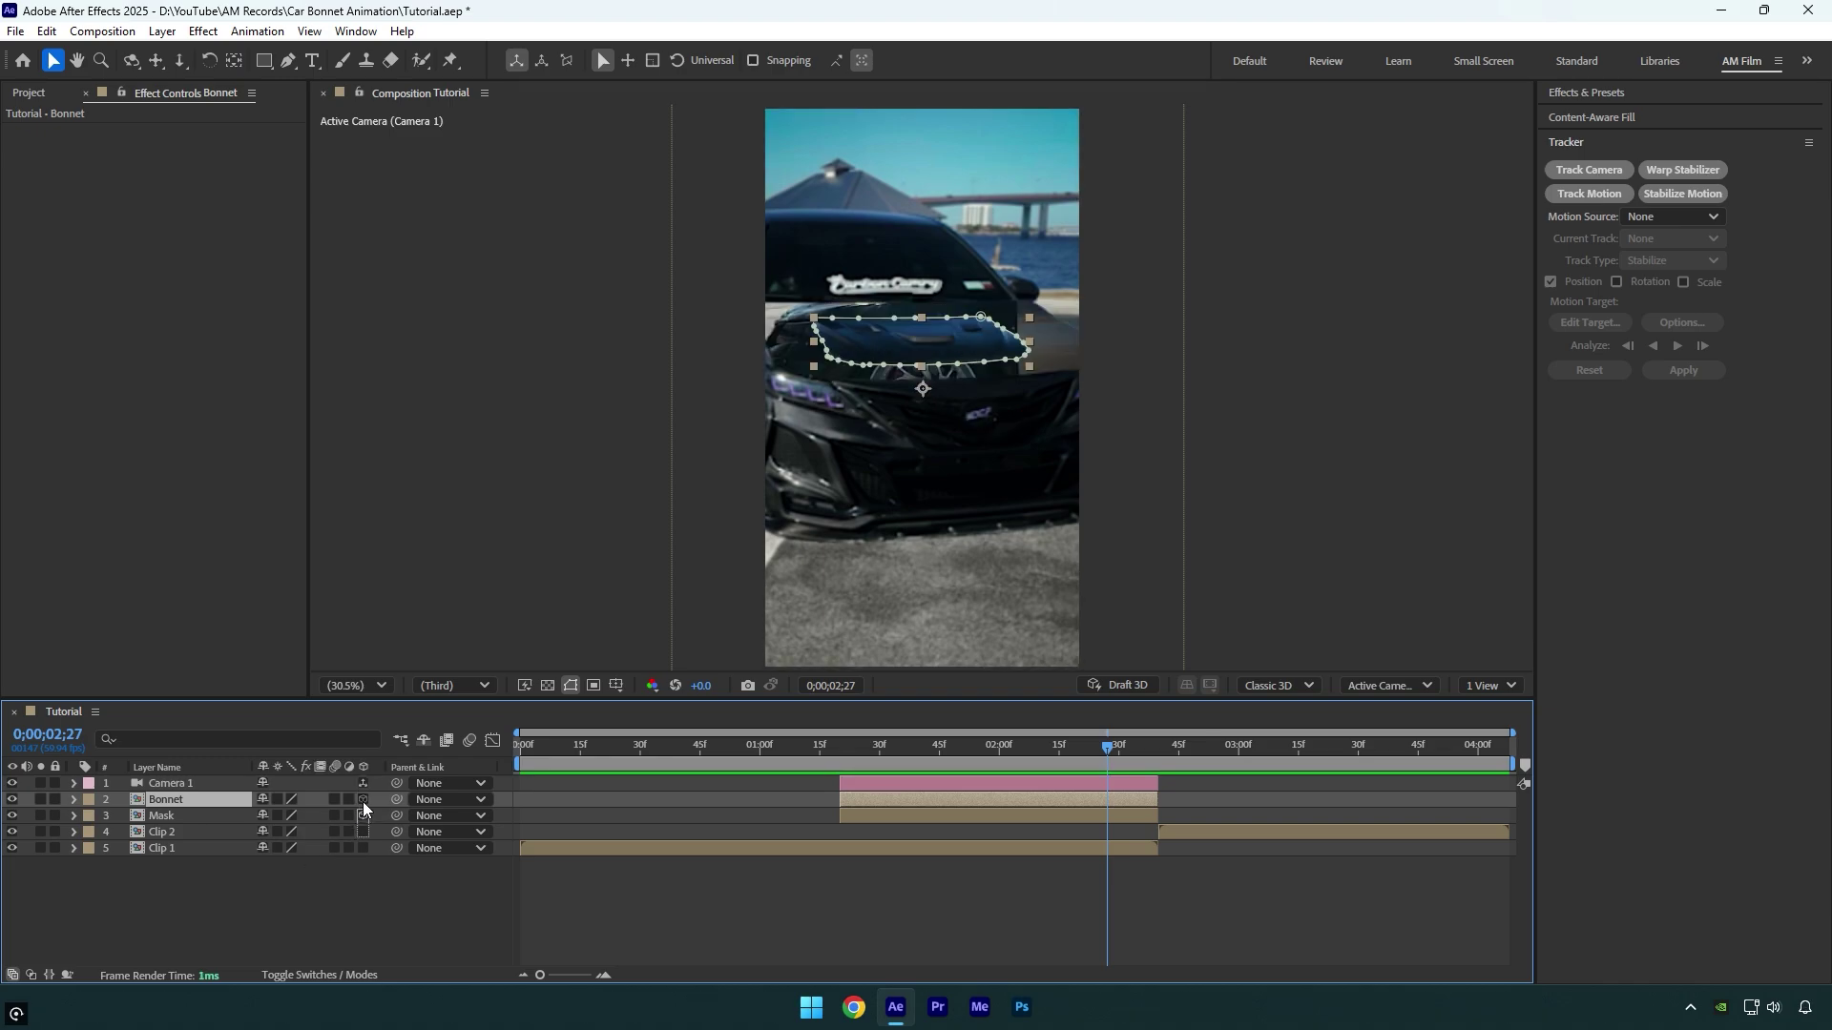
- With the Pan Behind tool active, test-rotate the bonnet to 34° and undo back to 0°
click(233, 62)
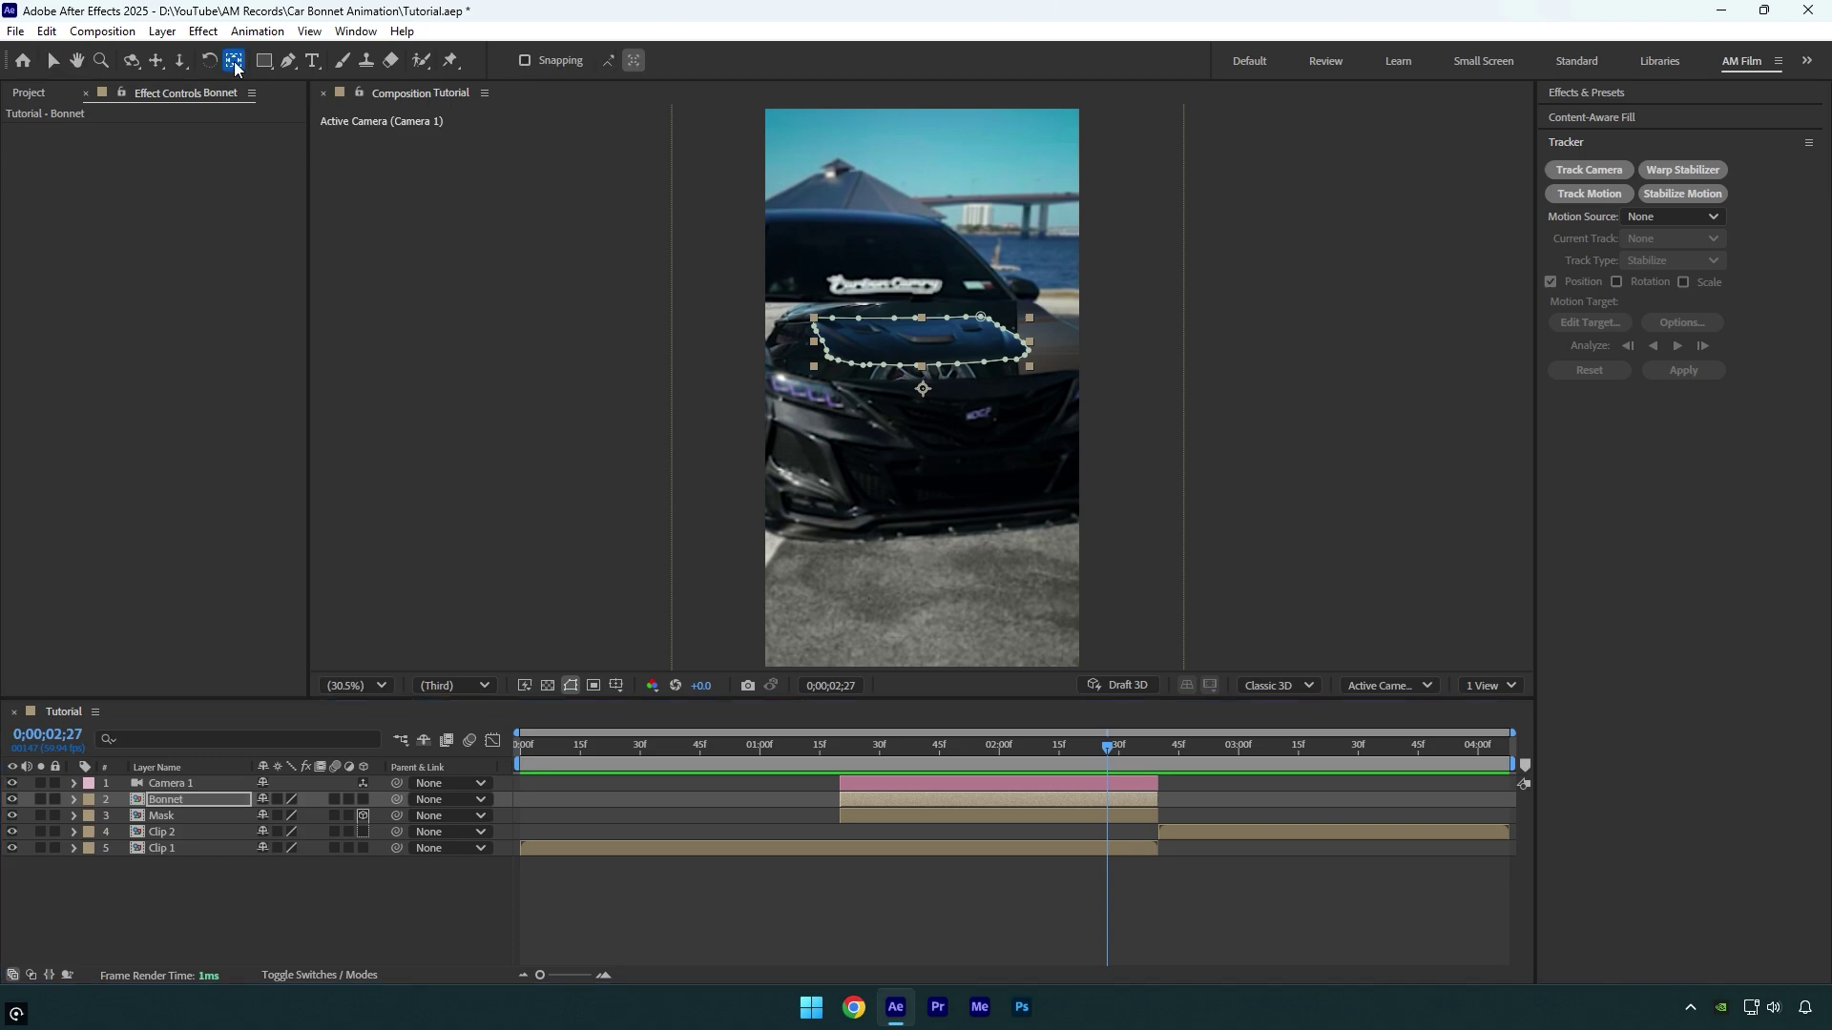
click(923, 391)
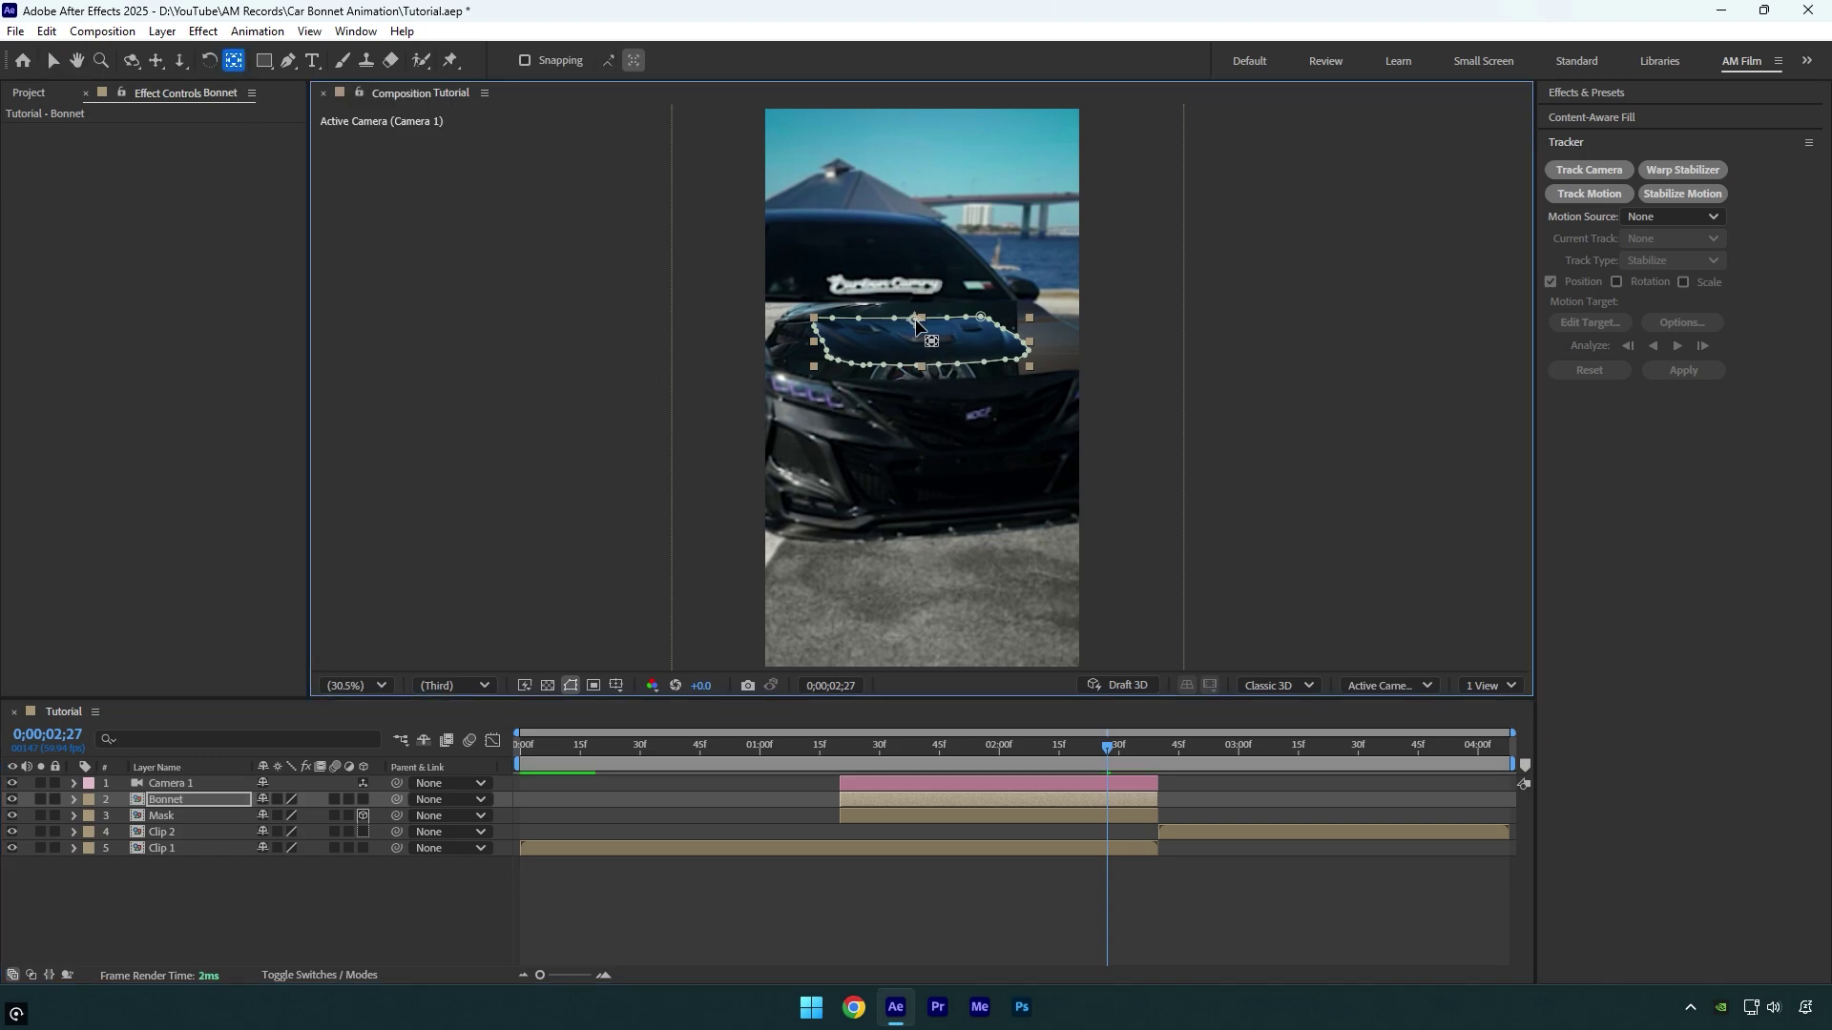
key(r)
mouse_move(280, 815)
mouse_down()
mouse_move(307, 813)
mouse_move(271, 815)
mouse_up()
key(ctrl+z)
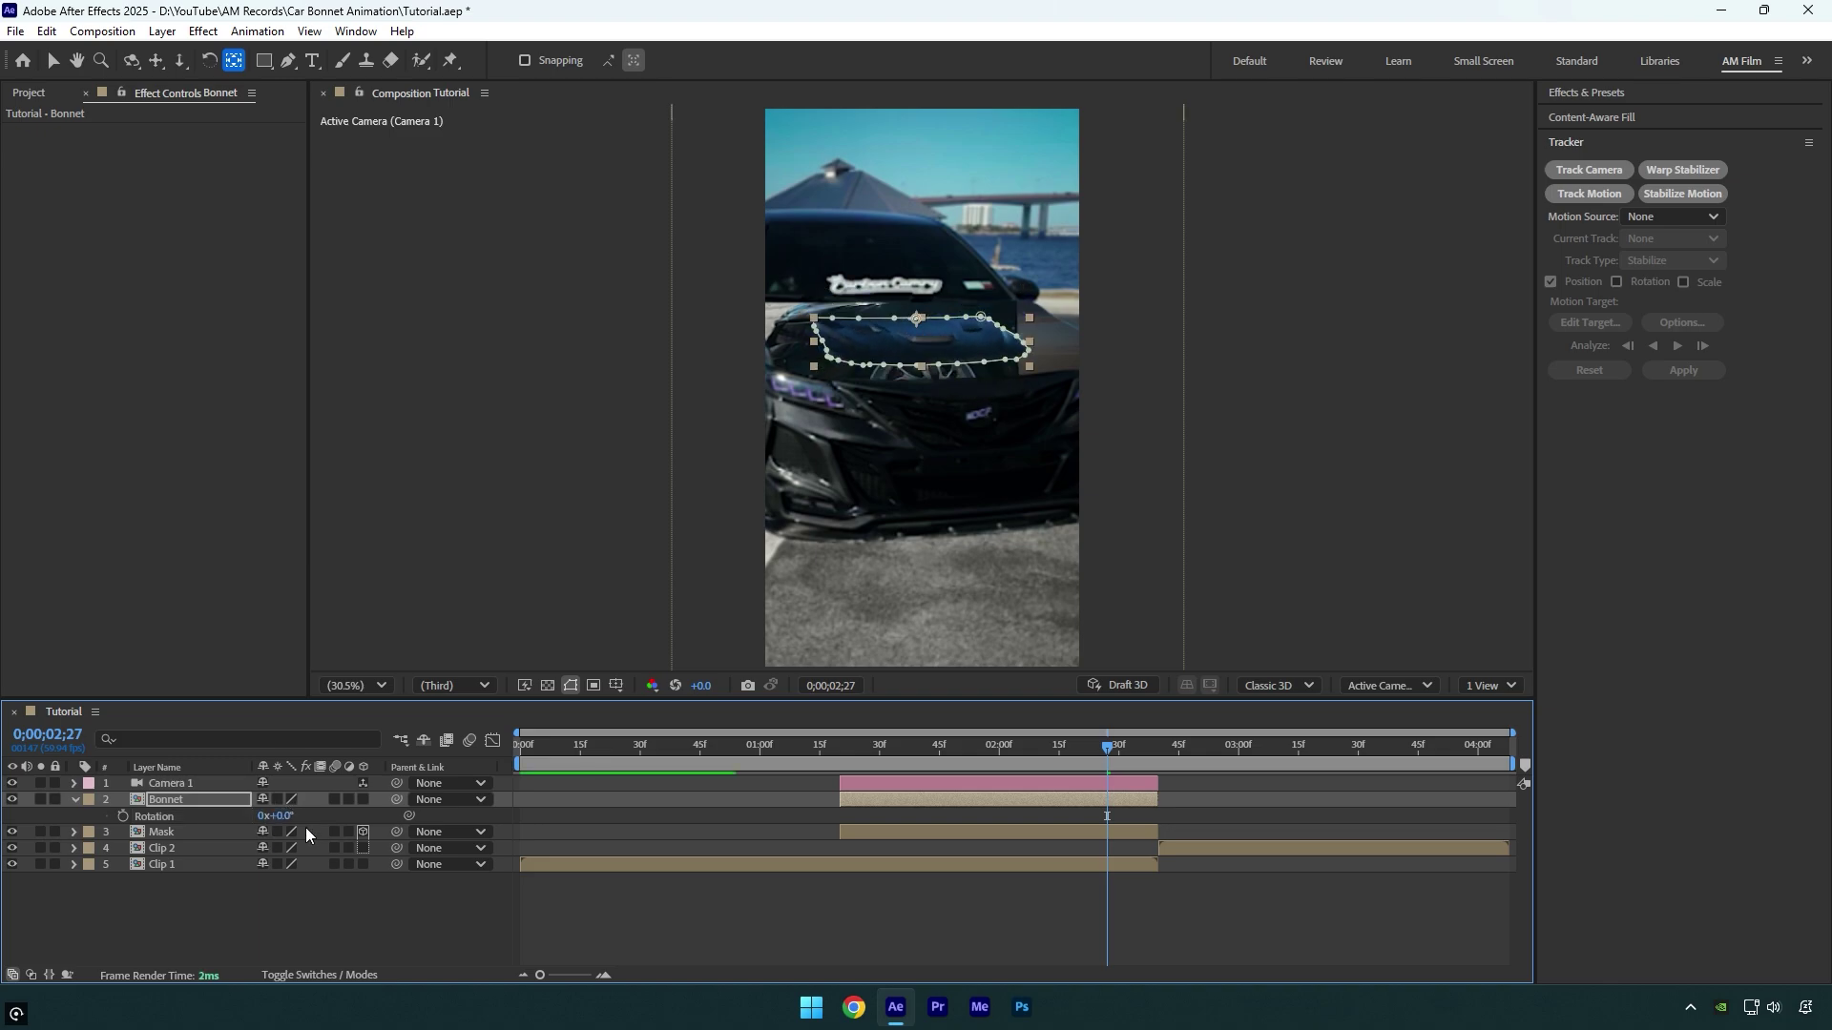
- Re-enable 3D on Bonnet and keyframe X Rotation -73° at 0;00;02;03, 0° at 0;00;02;40
click(362, 799)
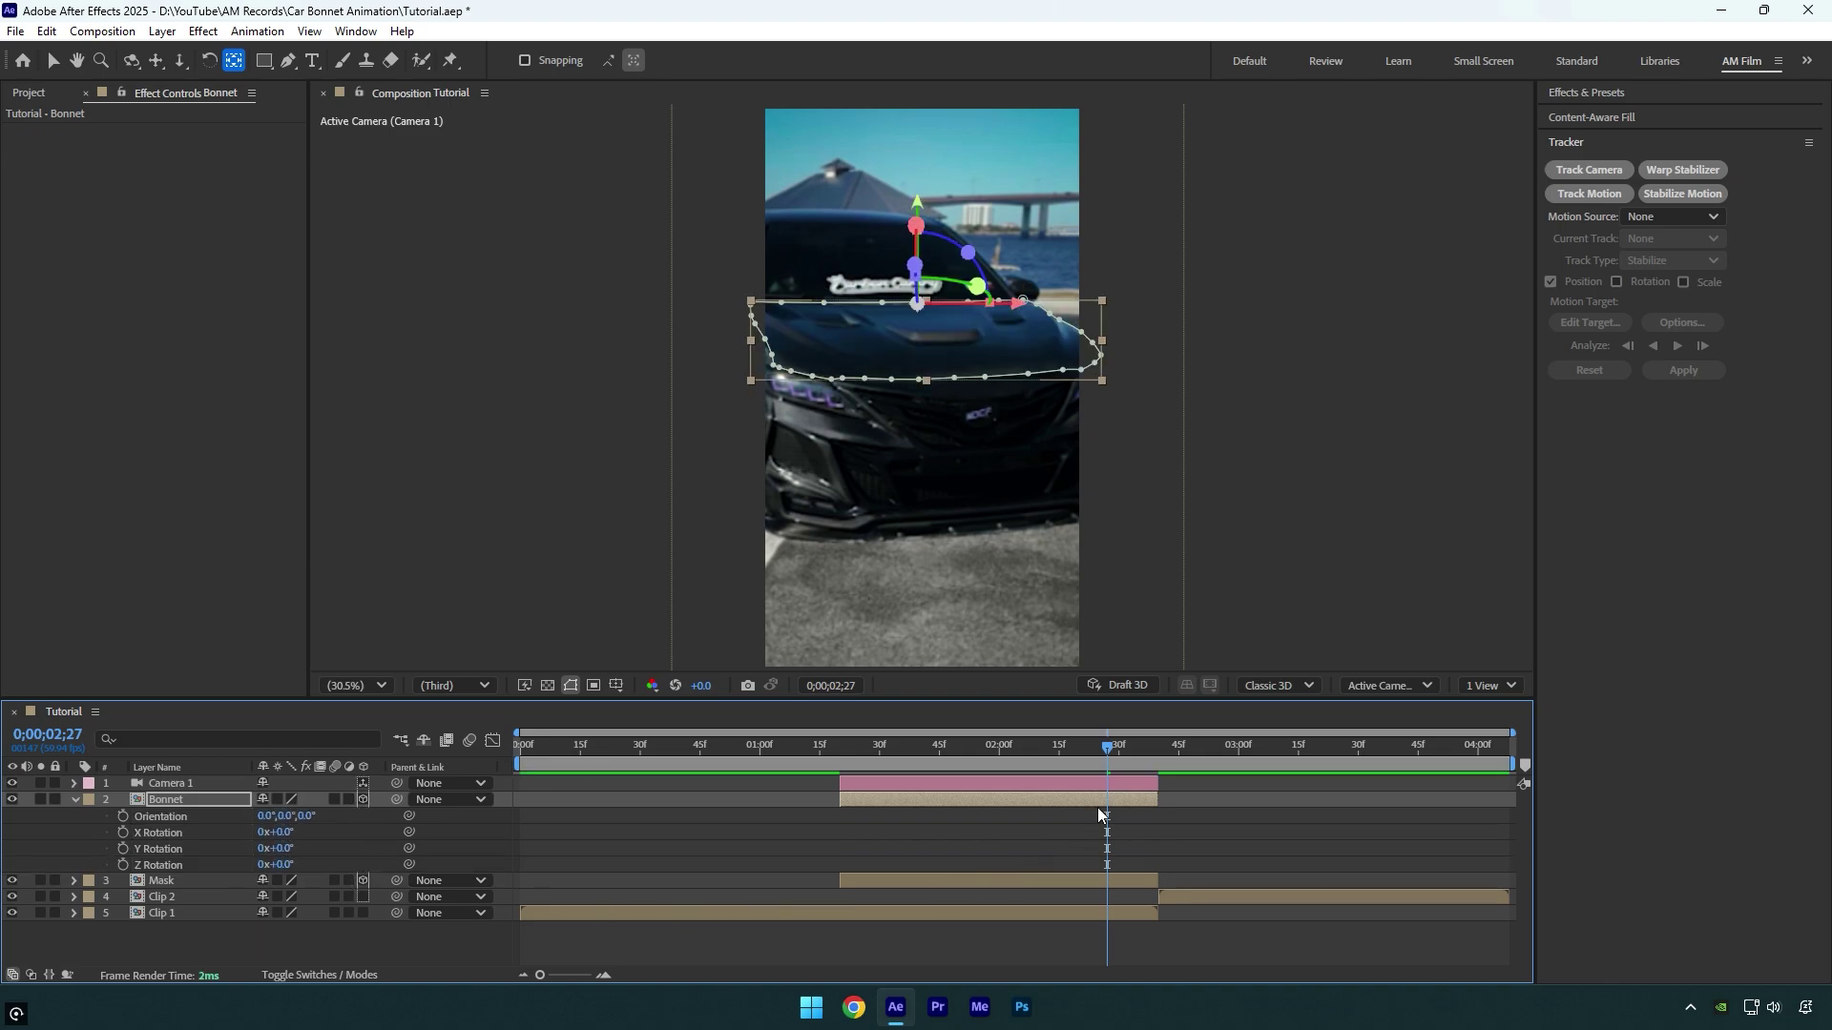
mouse_move(1040, 766)
mouse_down()
mouse_move(986, 768)
mouse_move(1012, 775)
mouse_up()
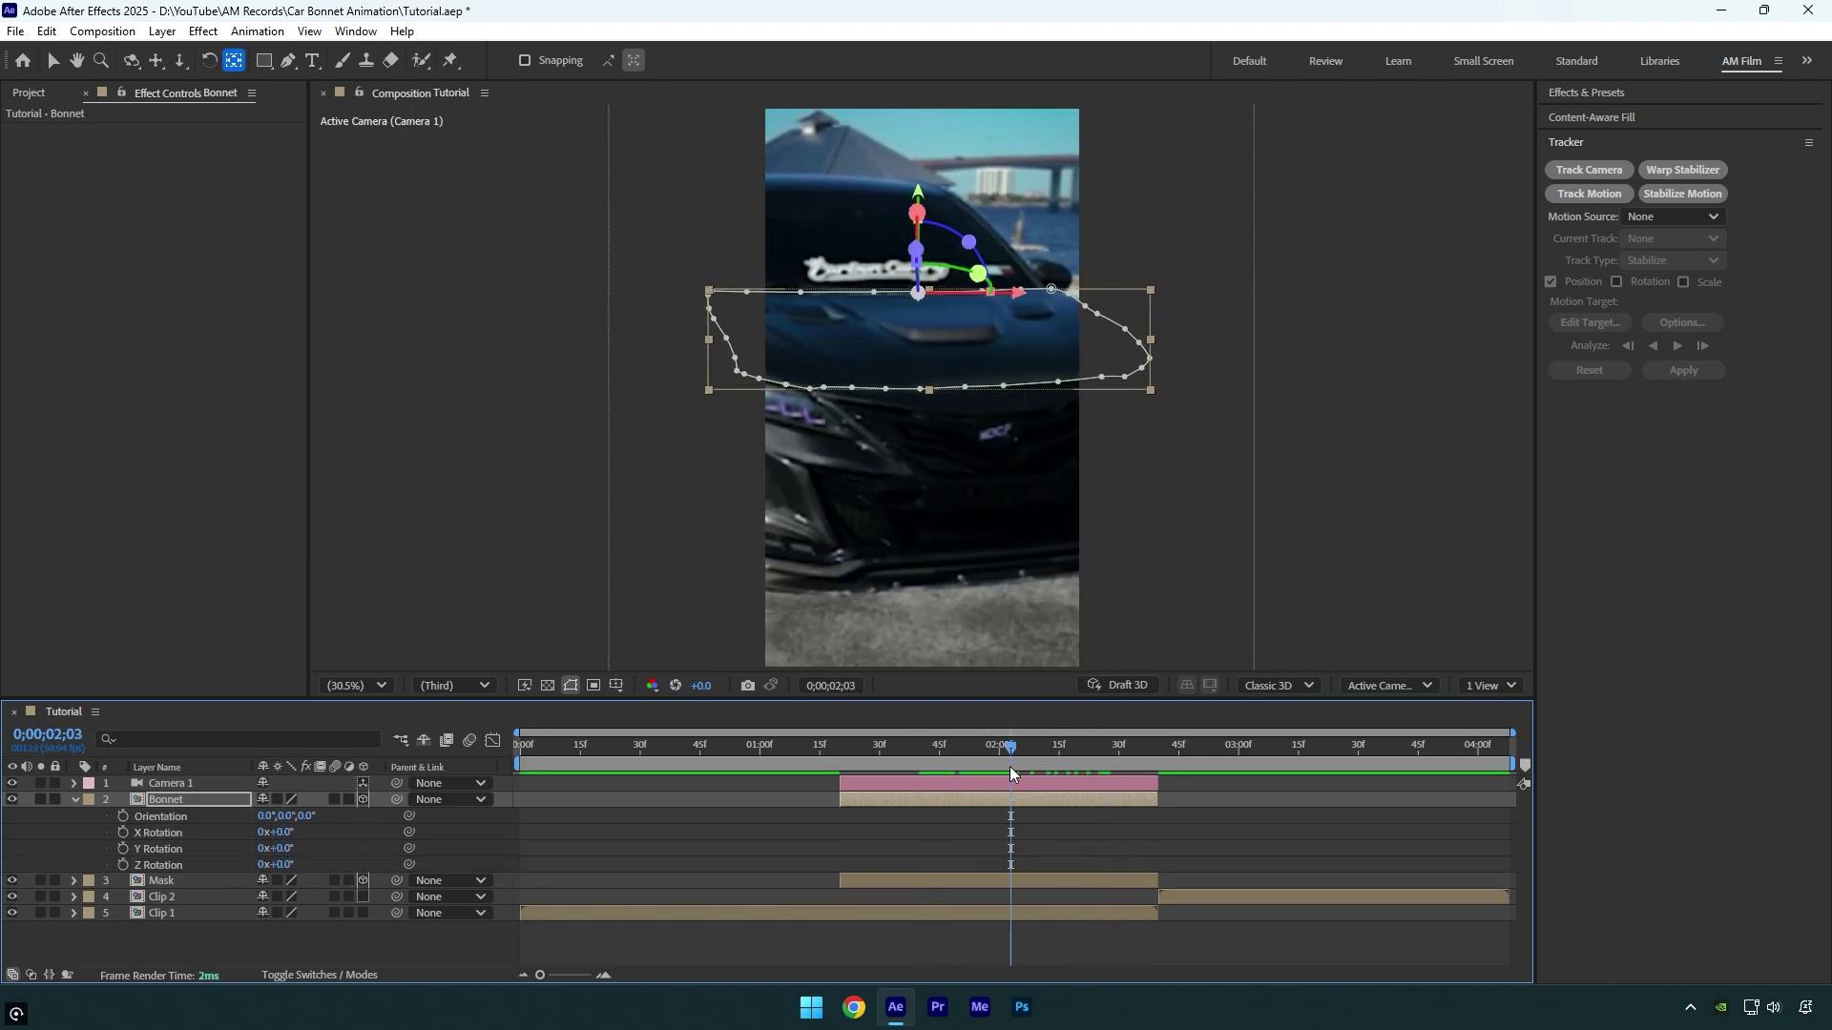
drag(286, 837, 225, 851)
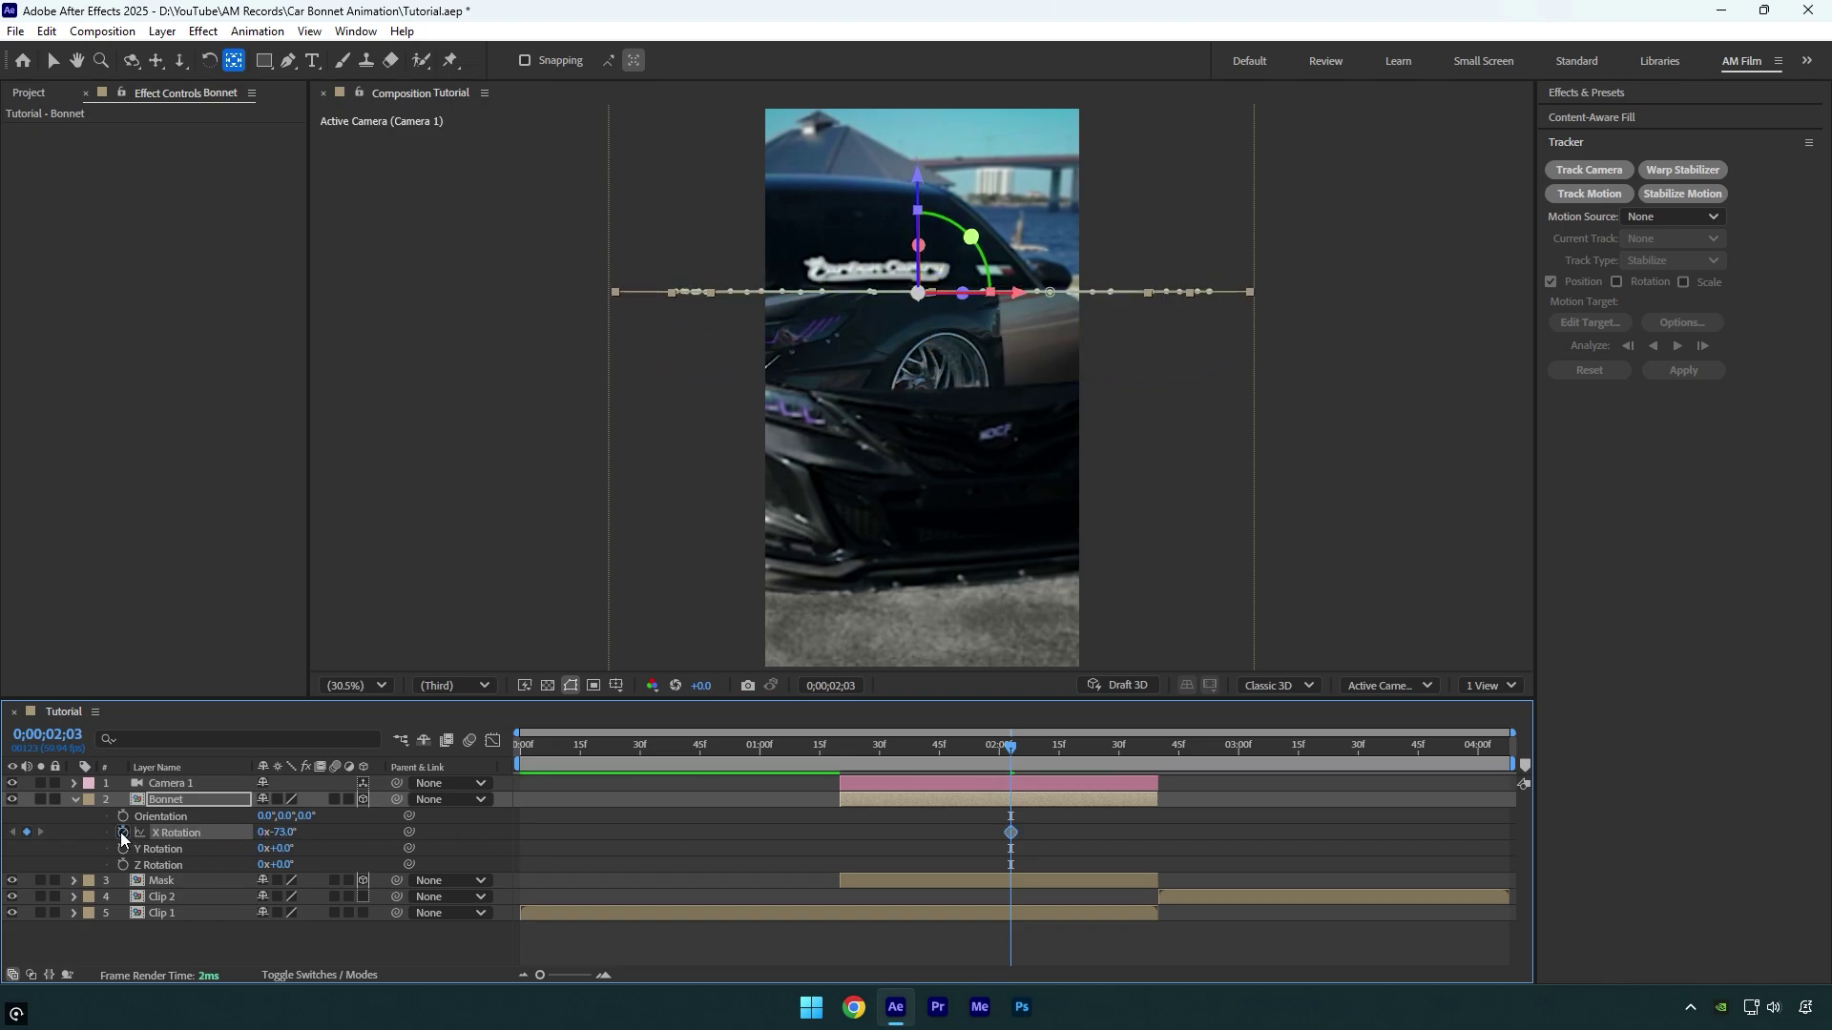
drag(1011, 747, 1159, 758)
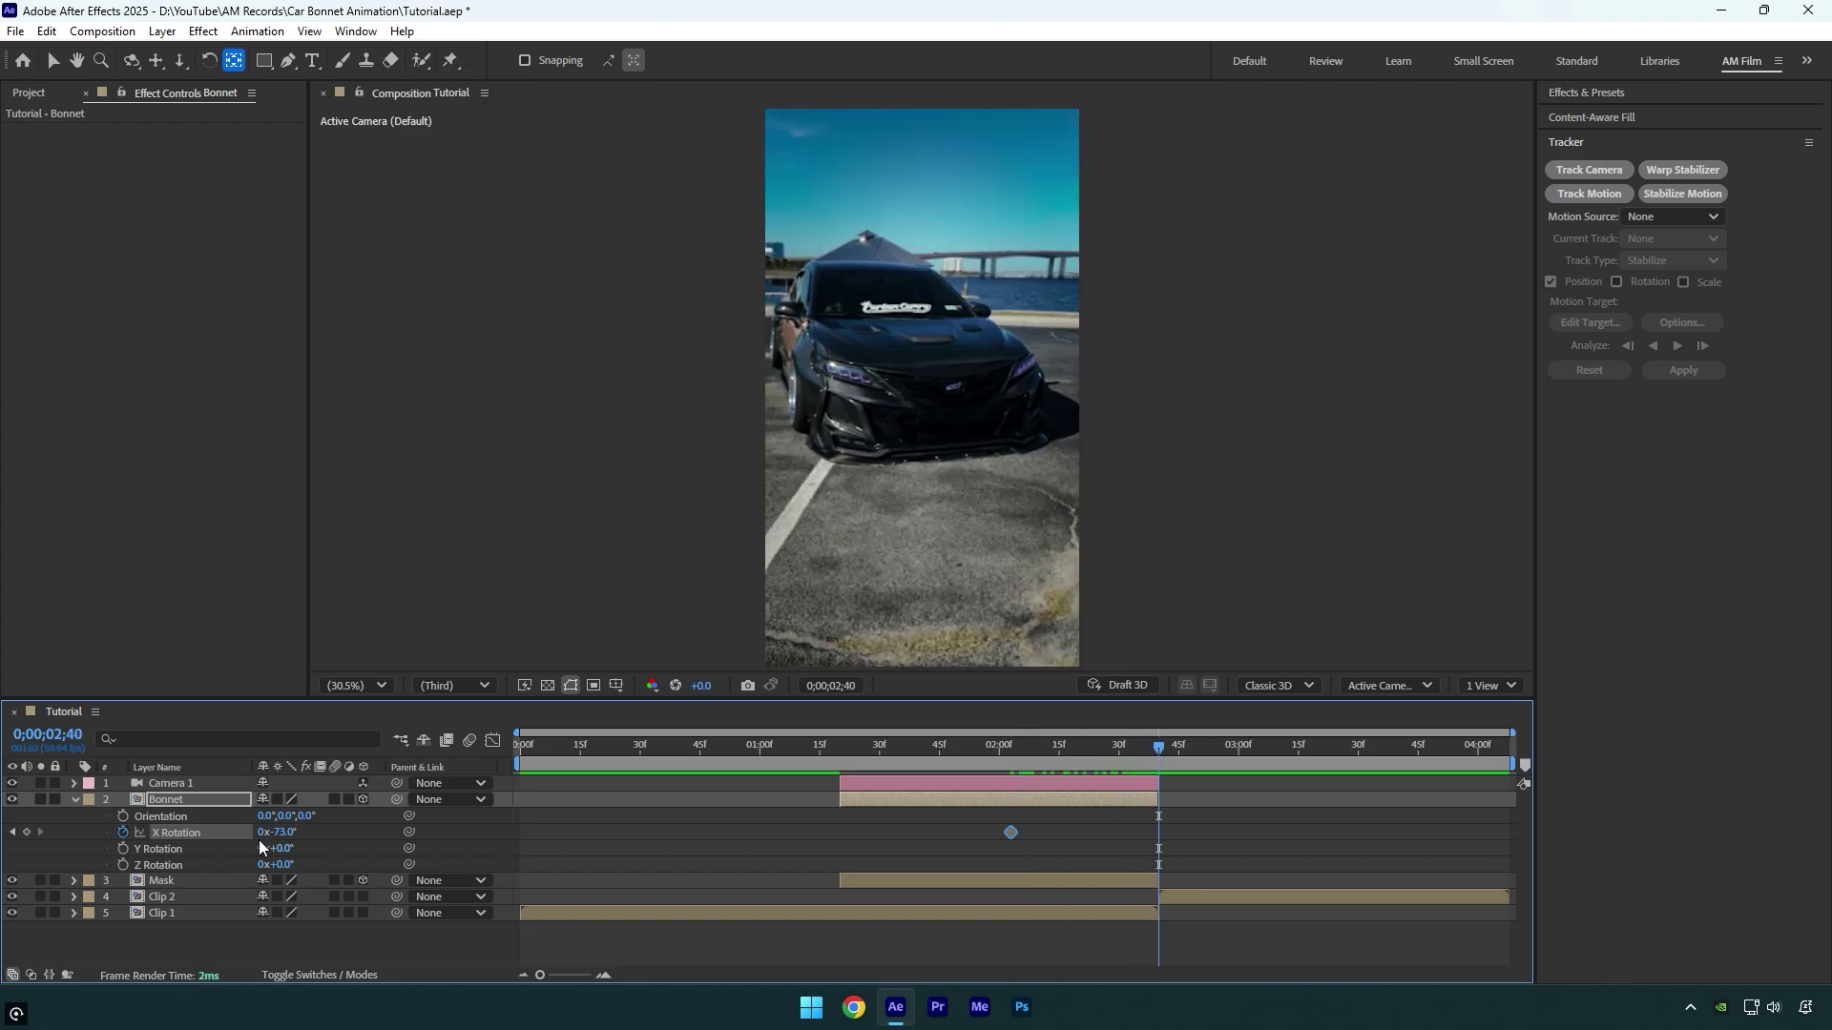
right_click(182, 836)
click(238, 713)
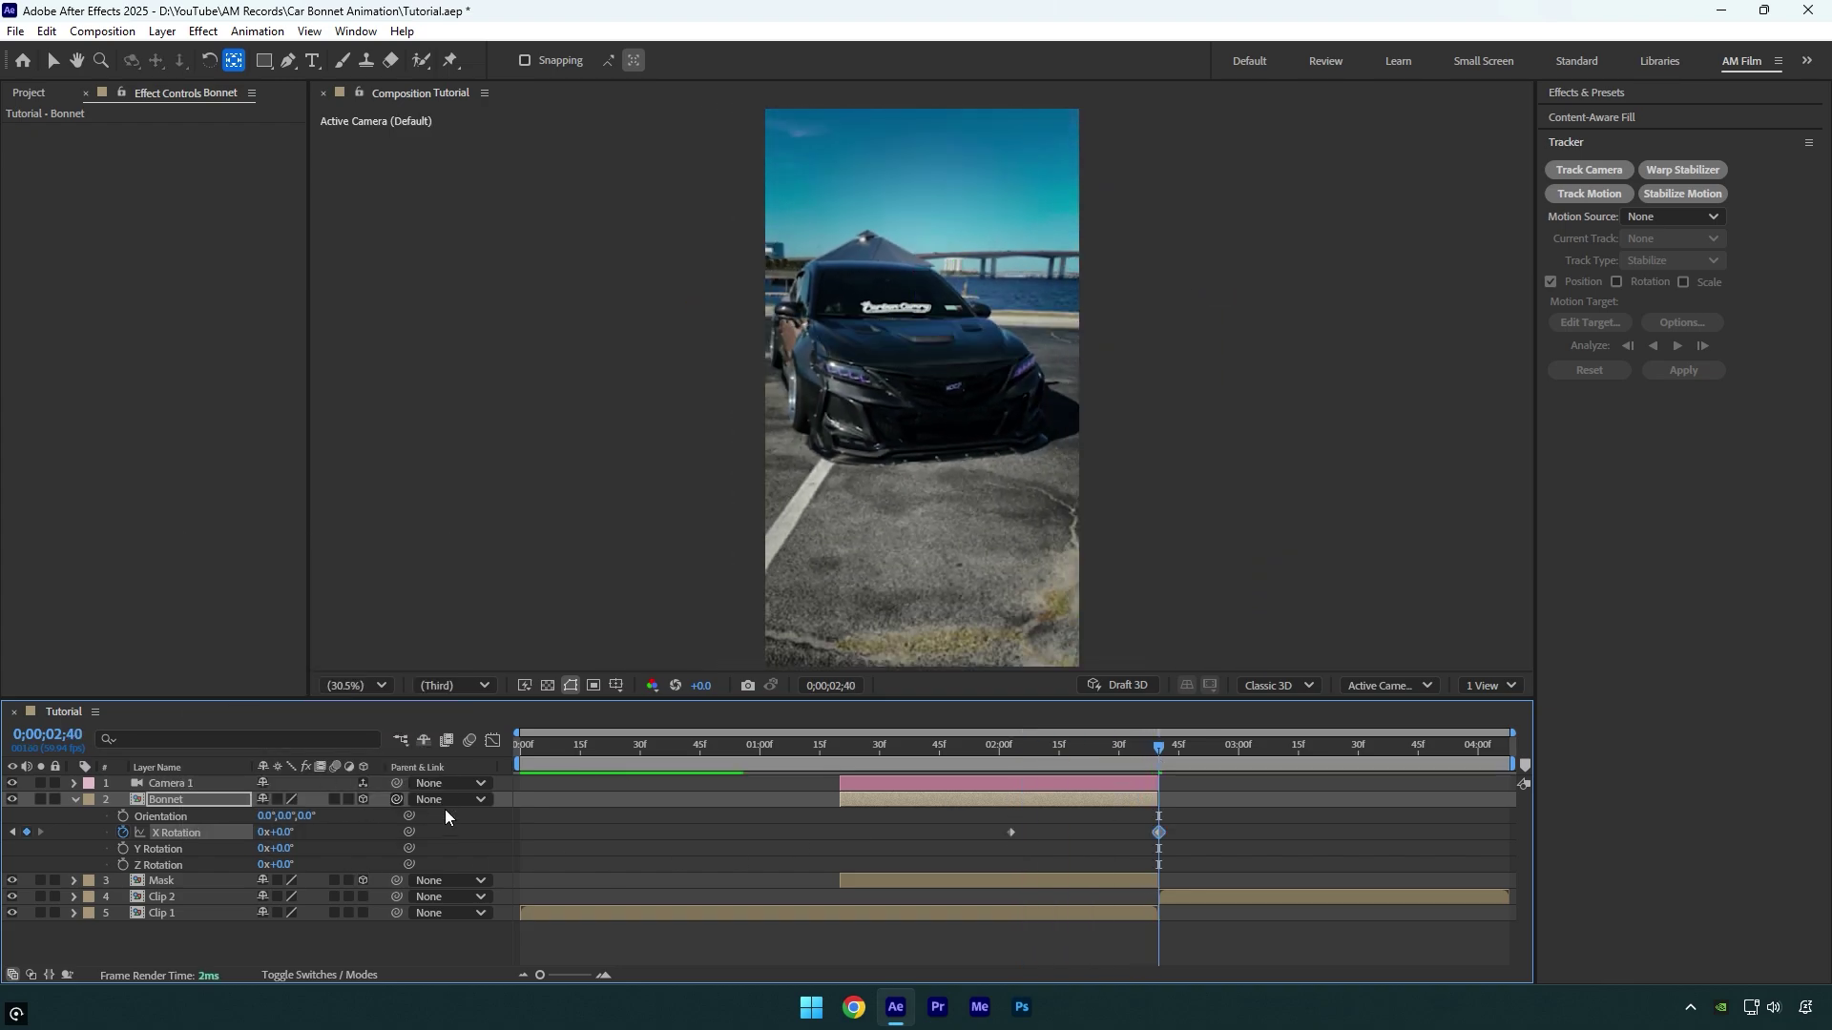
- Preview the bonnet closing, then Easy Ease both X Rotation keyframes
click(777, 748)
key(space)
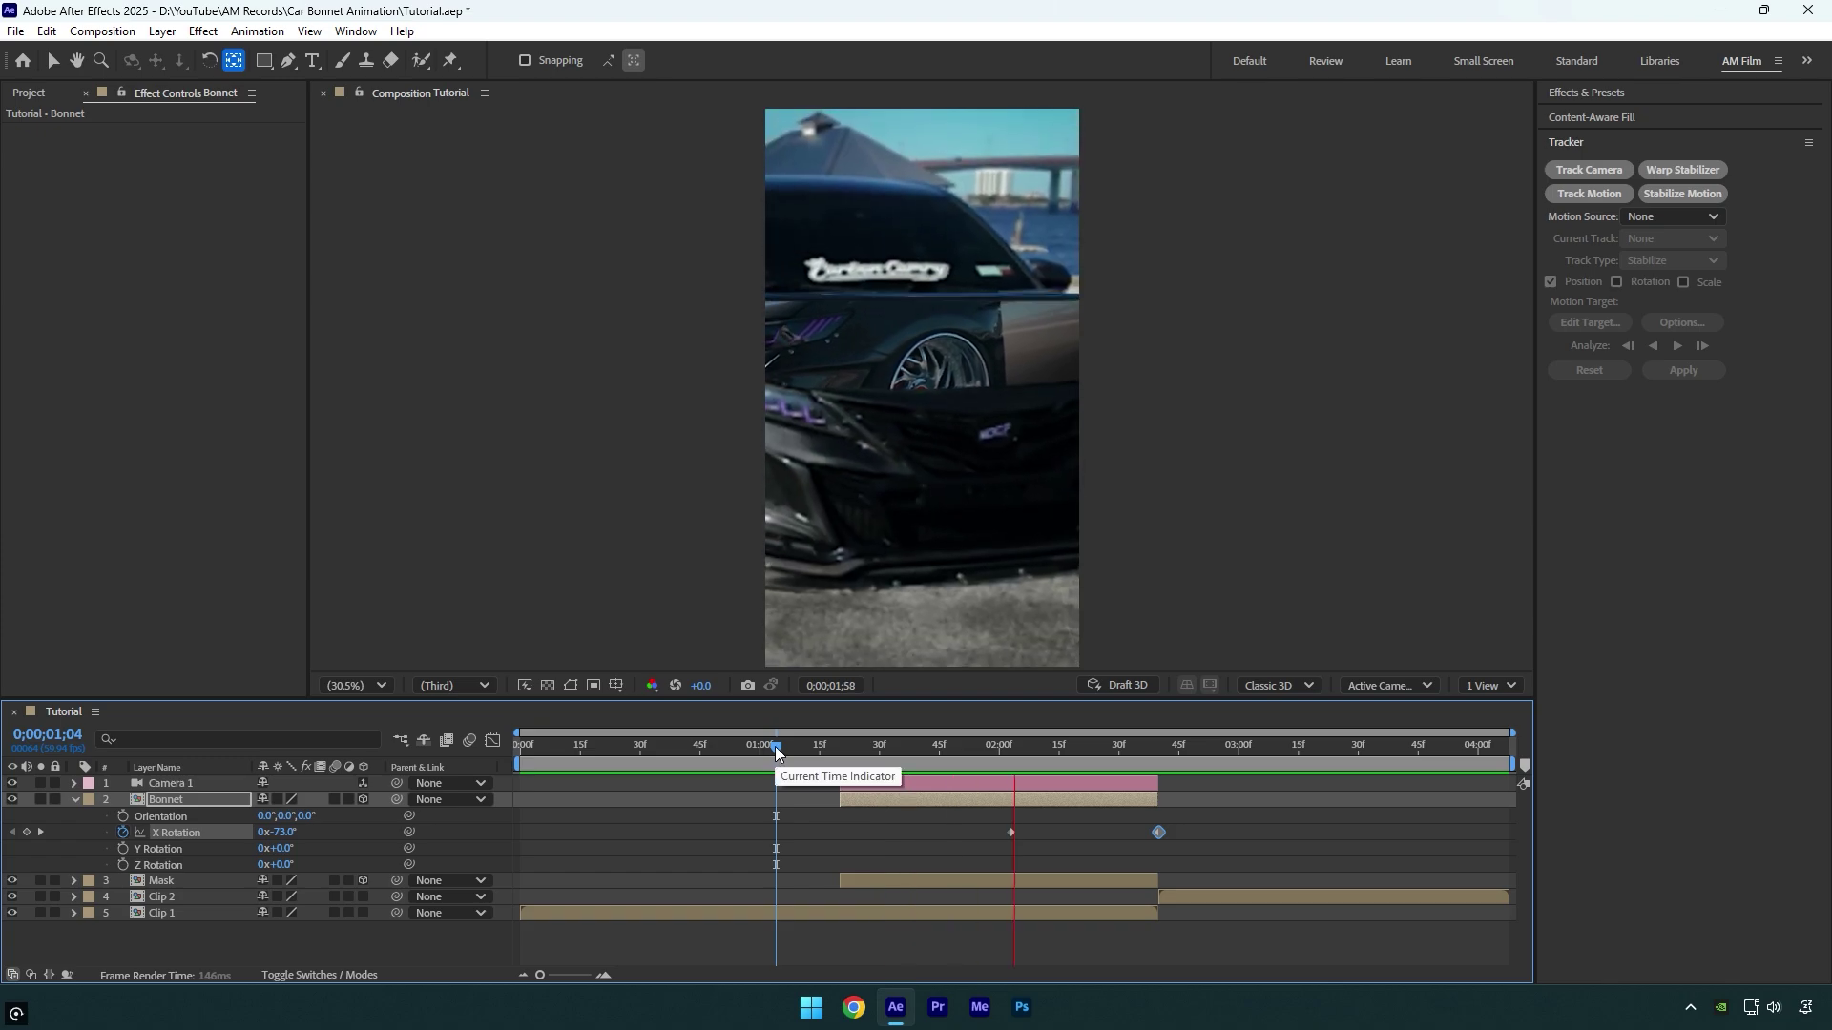
drag(778, 749, 1017, 766)
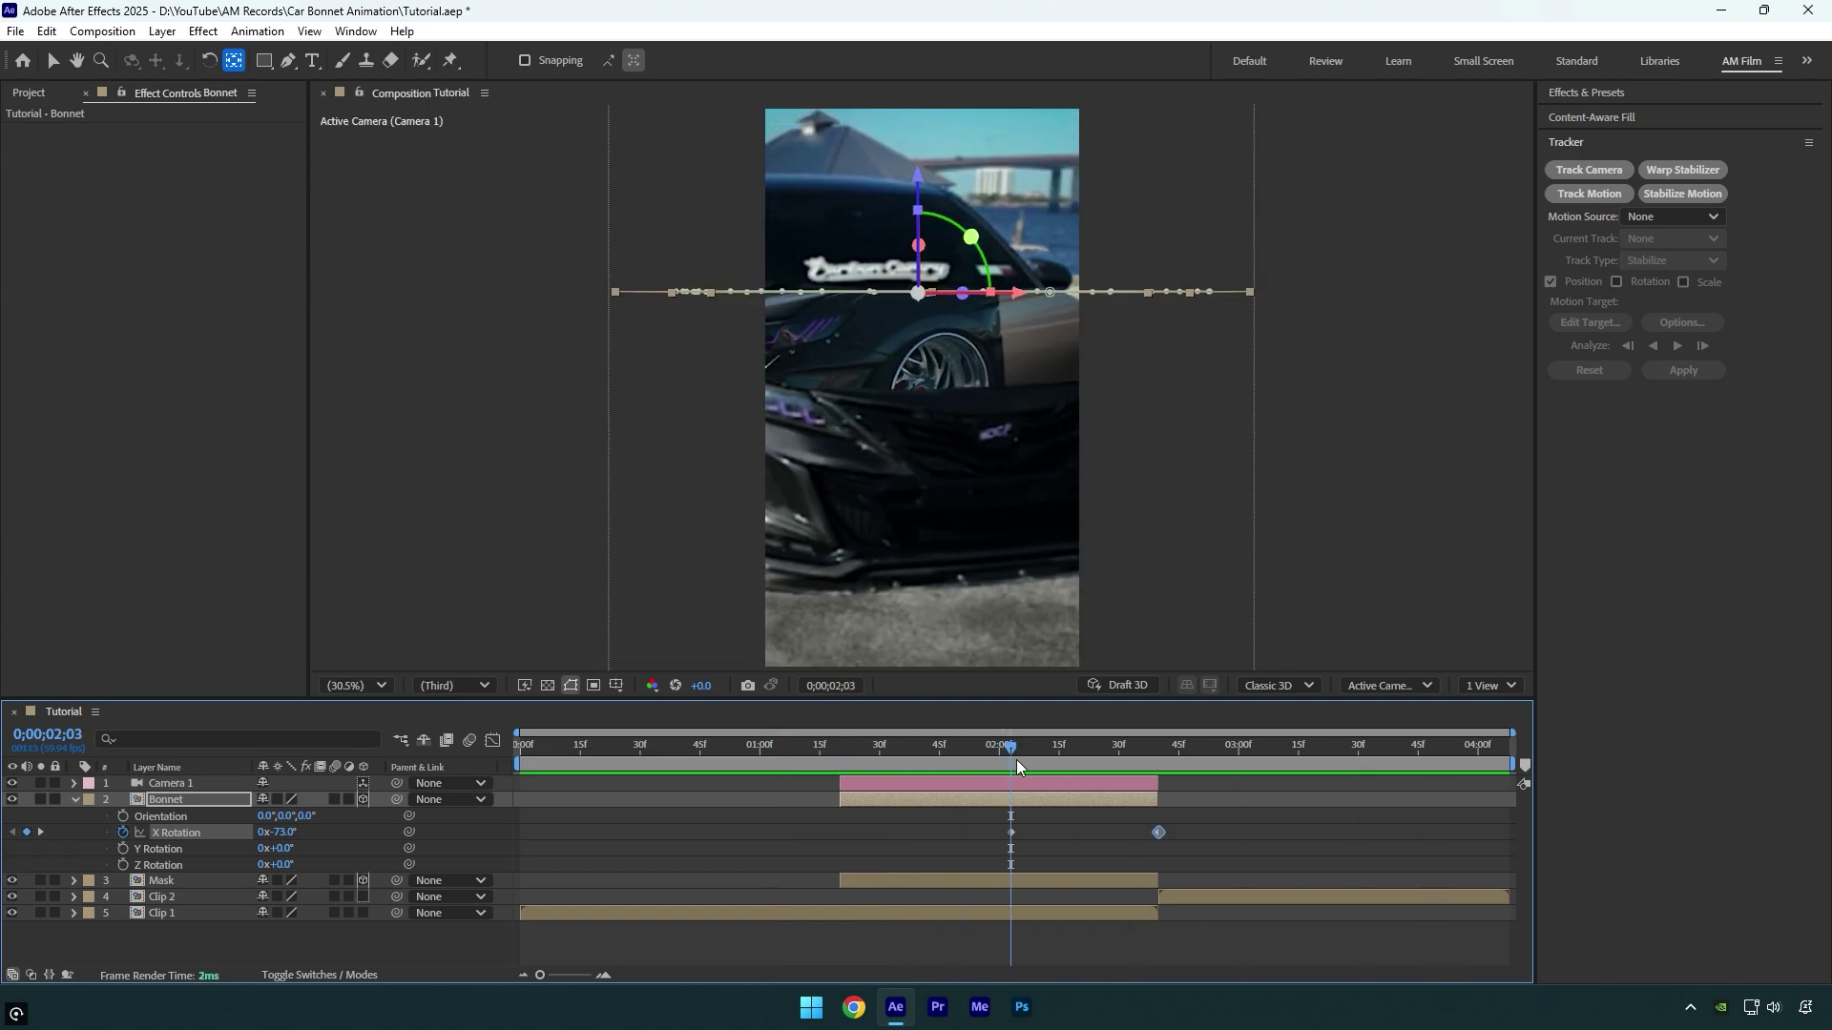
drag(1224, 824, 959, 873)
key(F9)
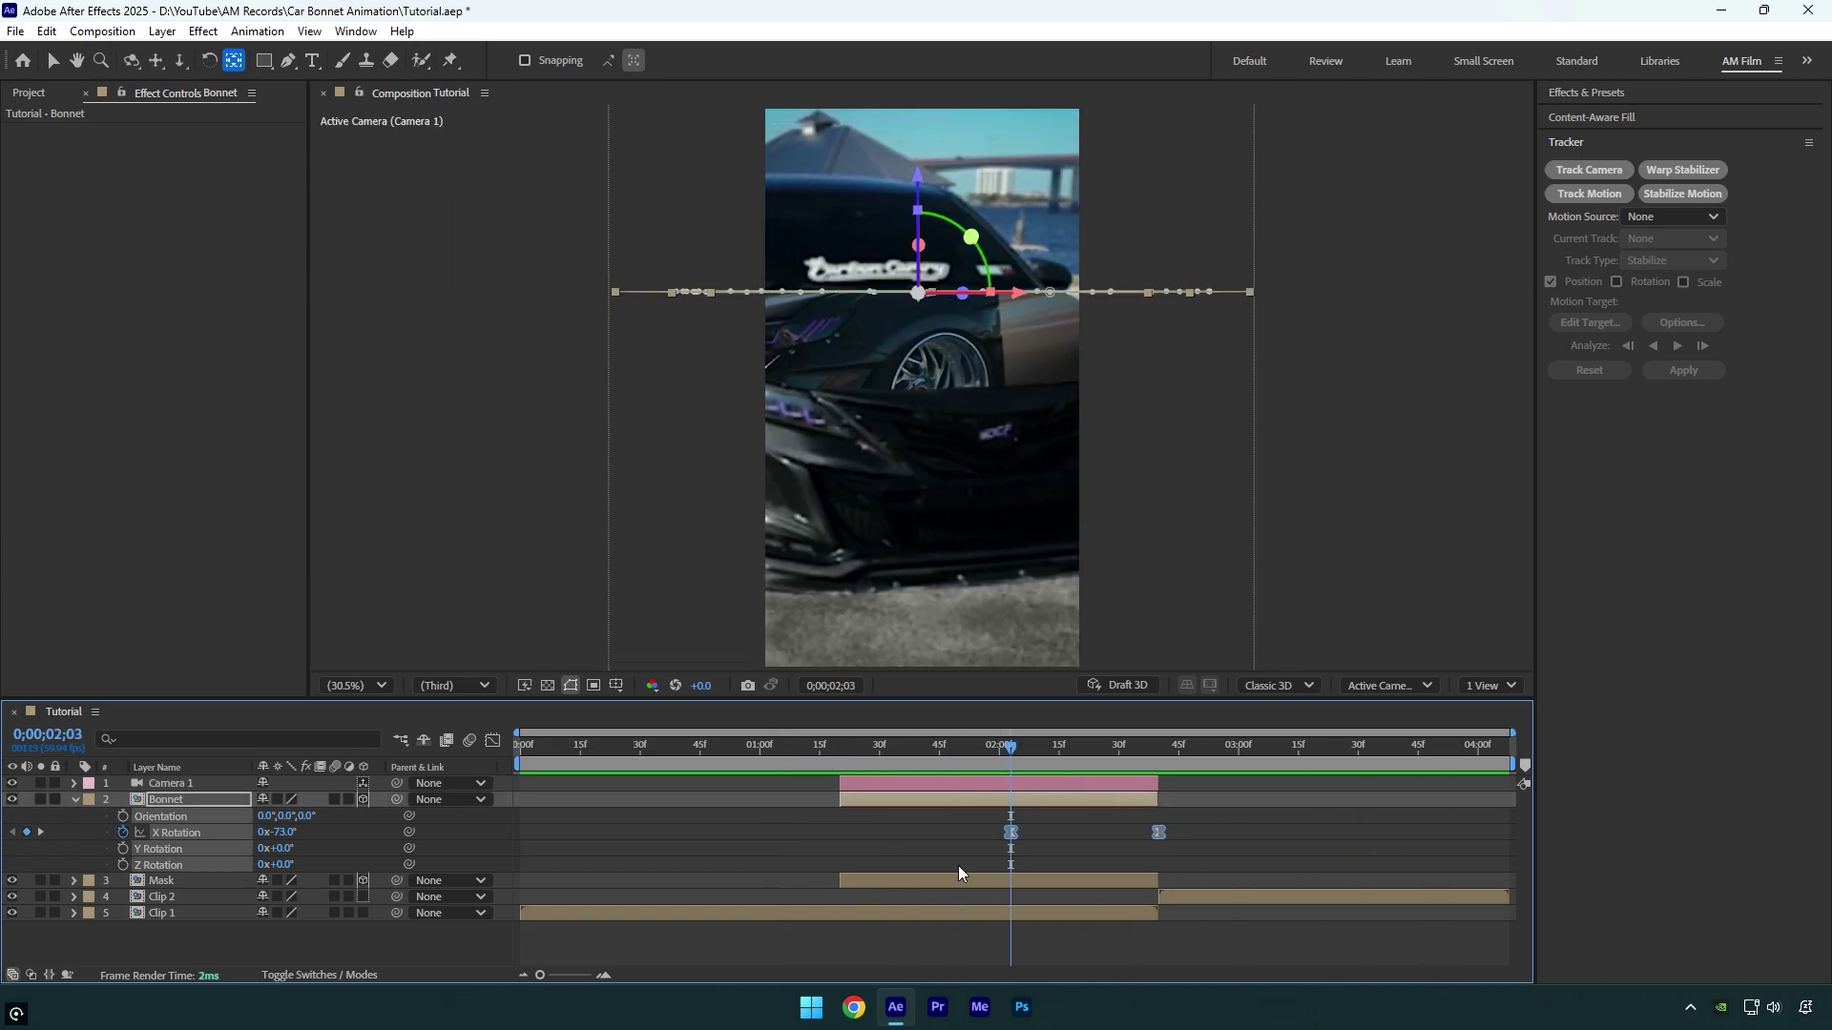
- Raise the X Rotation keyframes' easing influence to about 73% in the speed graph
click(493, 741)
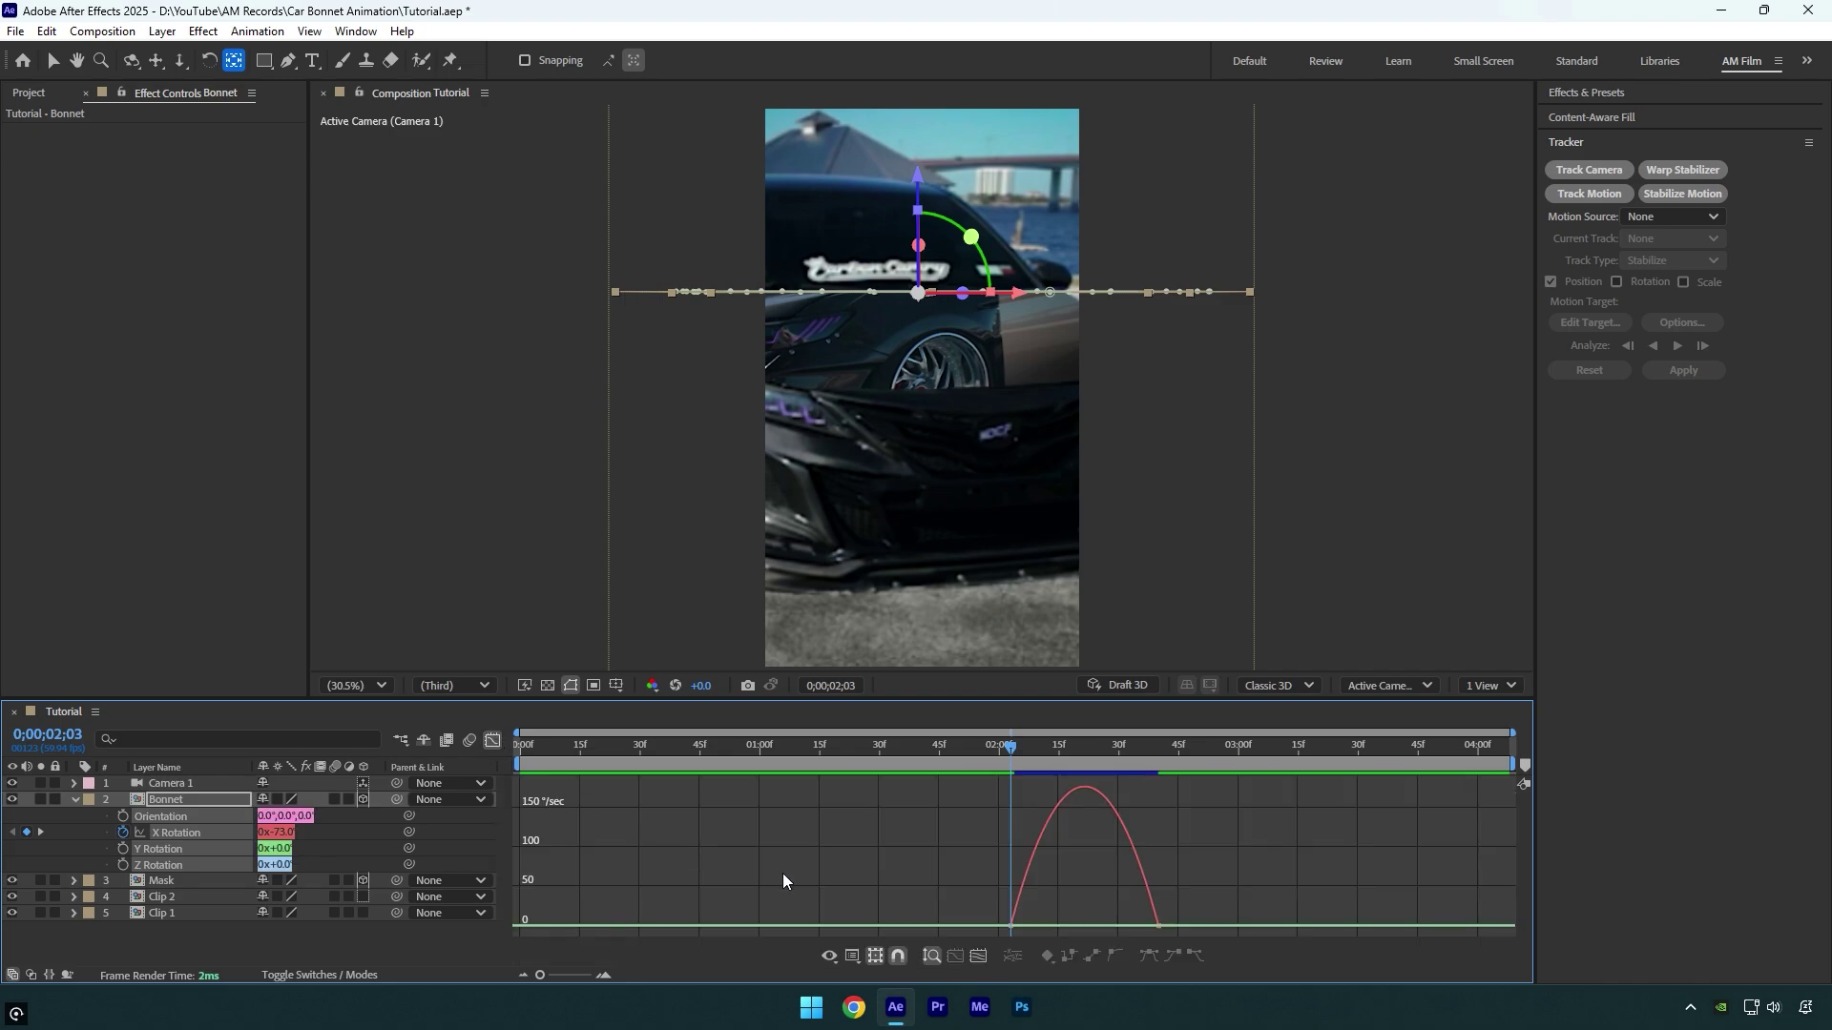
drag(891, 930, 1063, 778)
drag(1043, 926, 1068, 928)
- Preview from 0;00;01;31, then trim the Bonnet layer to start at 0;00;02;03
drag(1013, 760, 882, 761)
key(space)
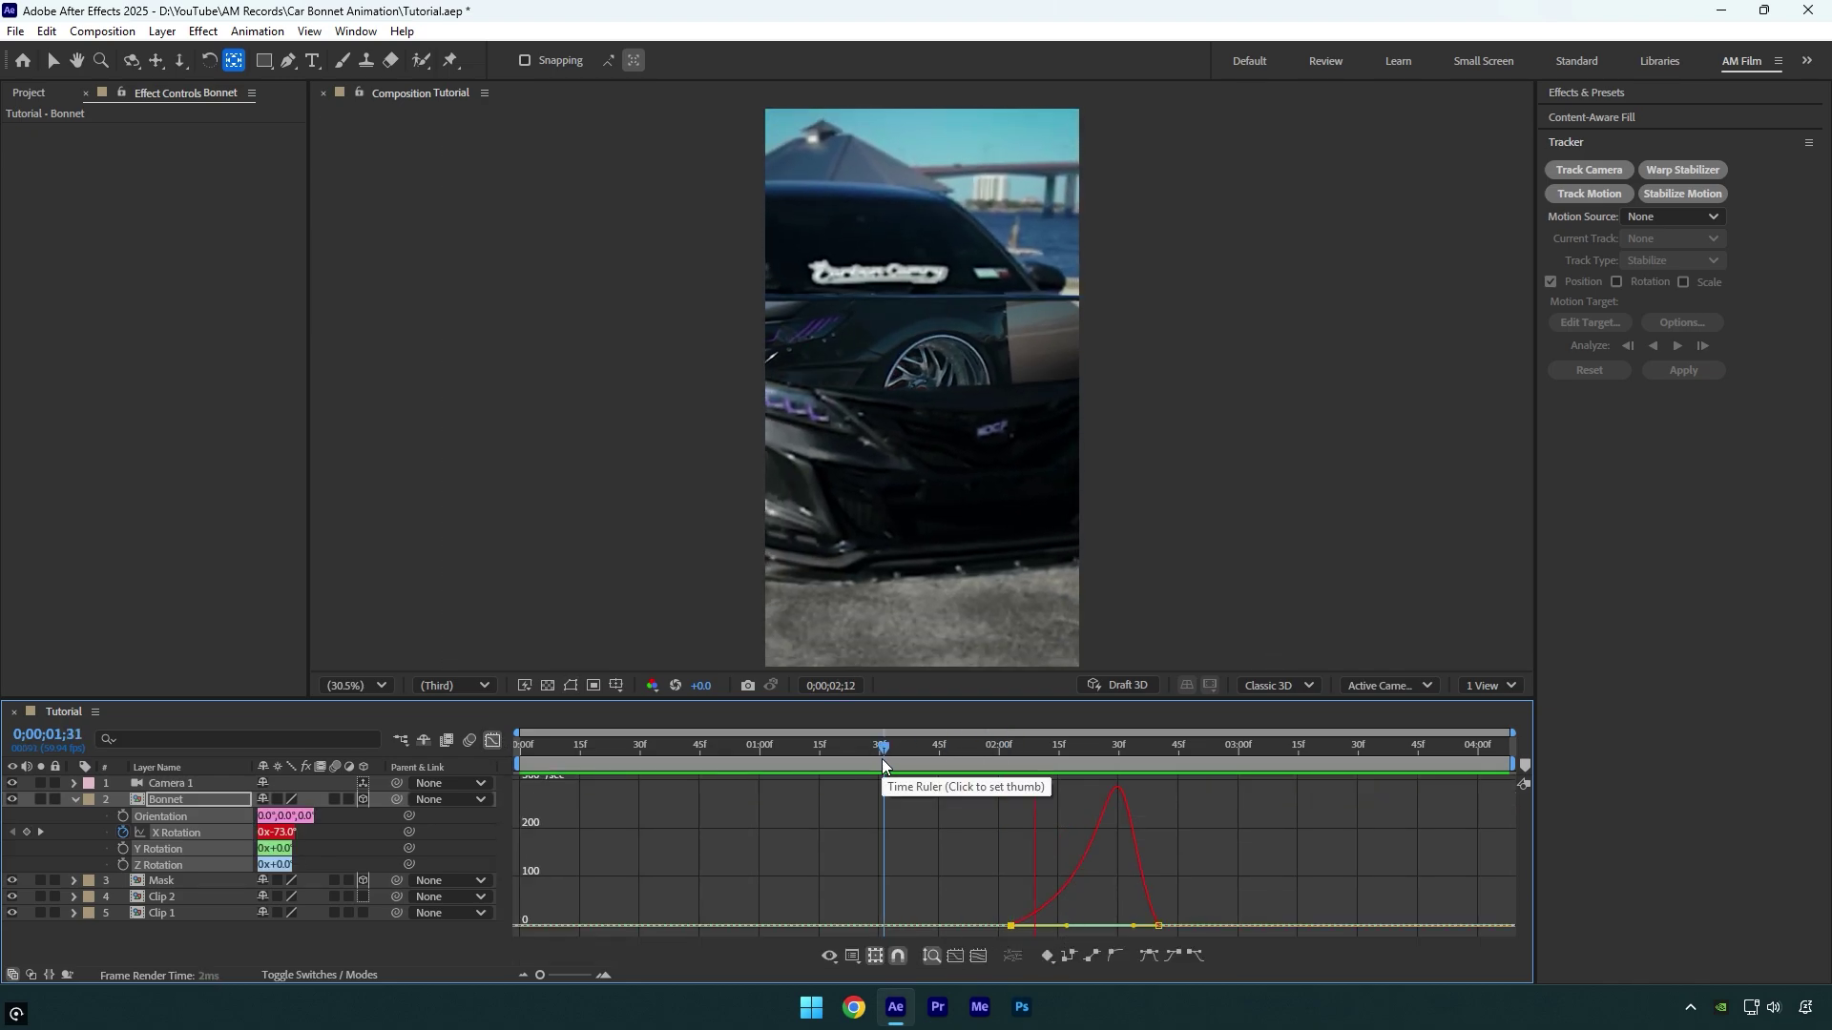
click(491, 743)
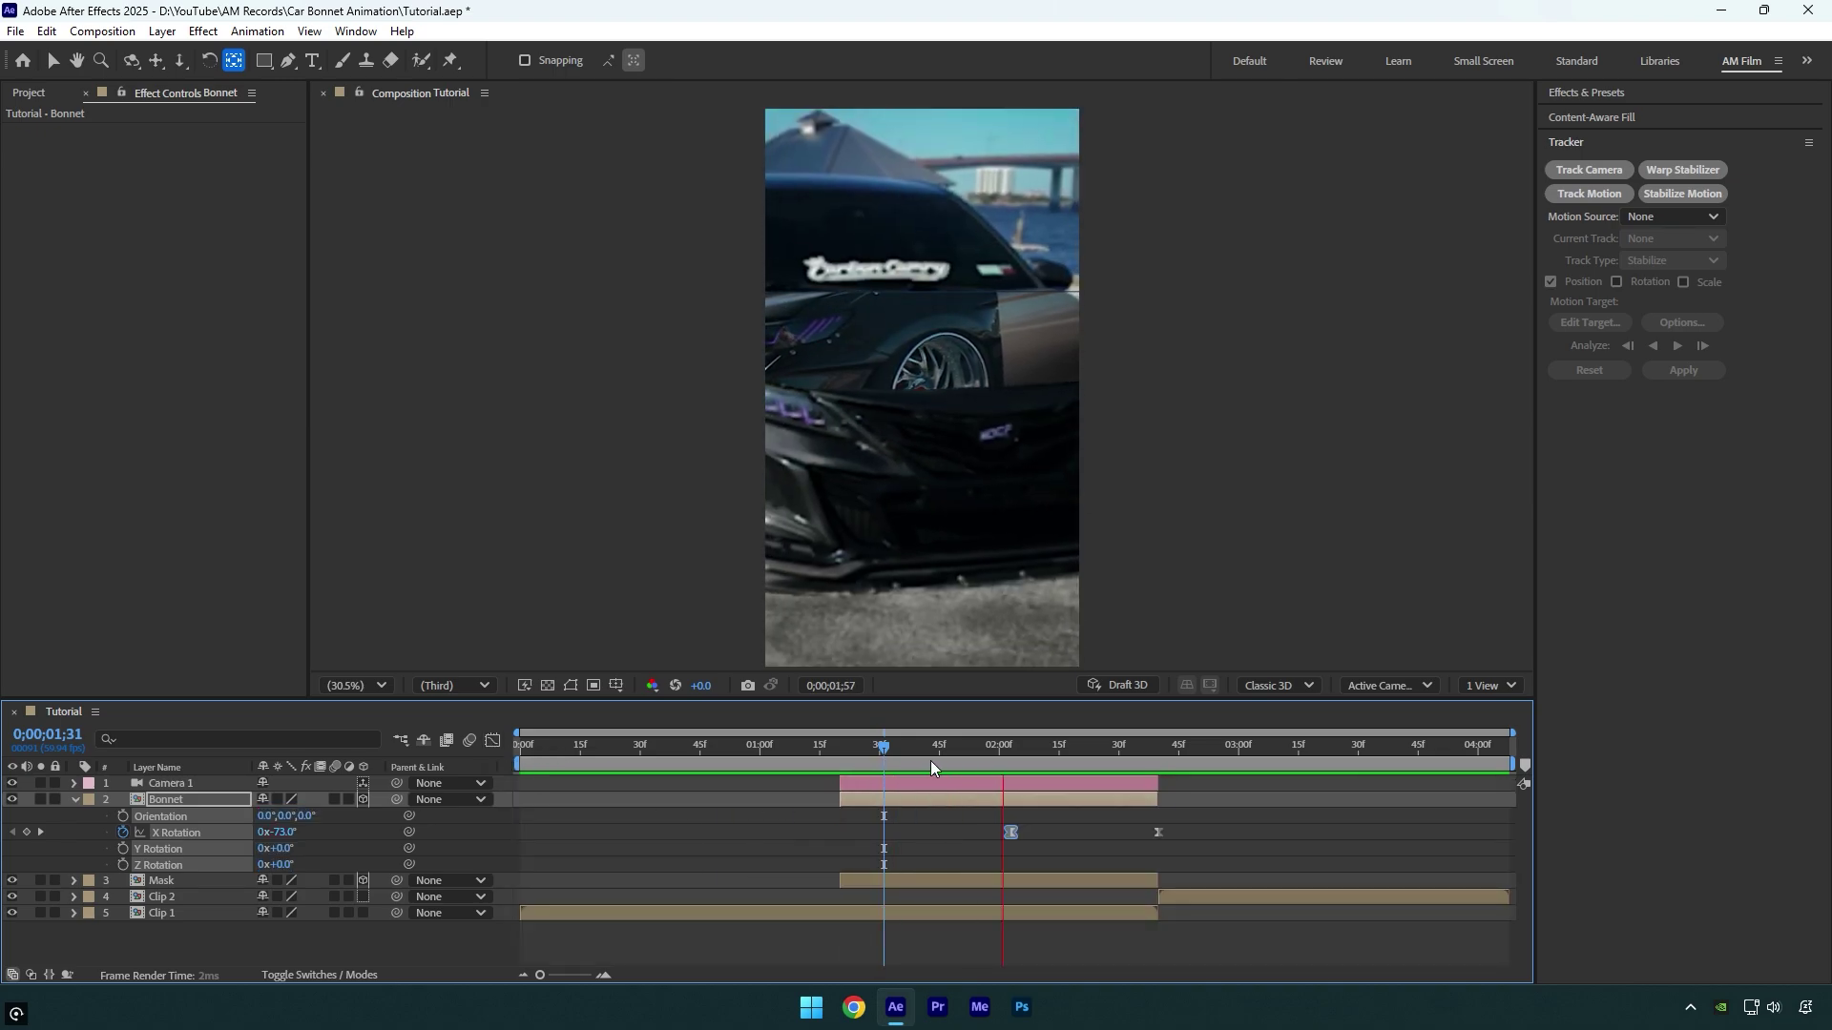
click(1009, 769)
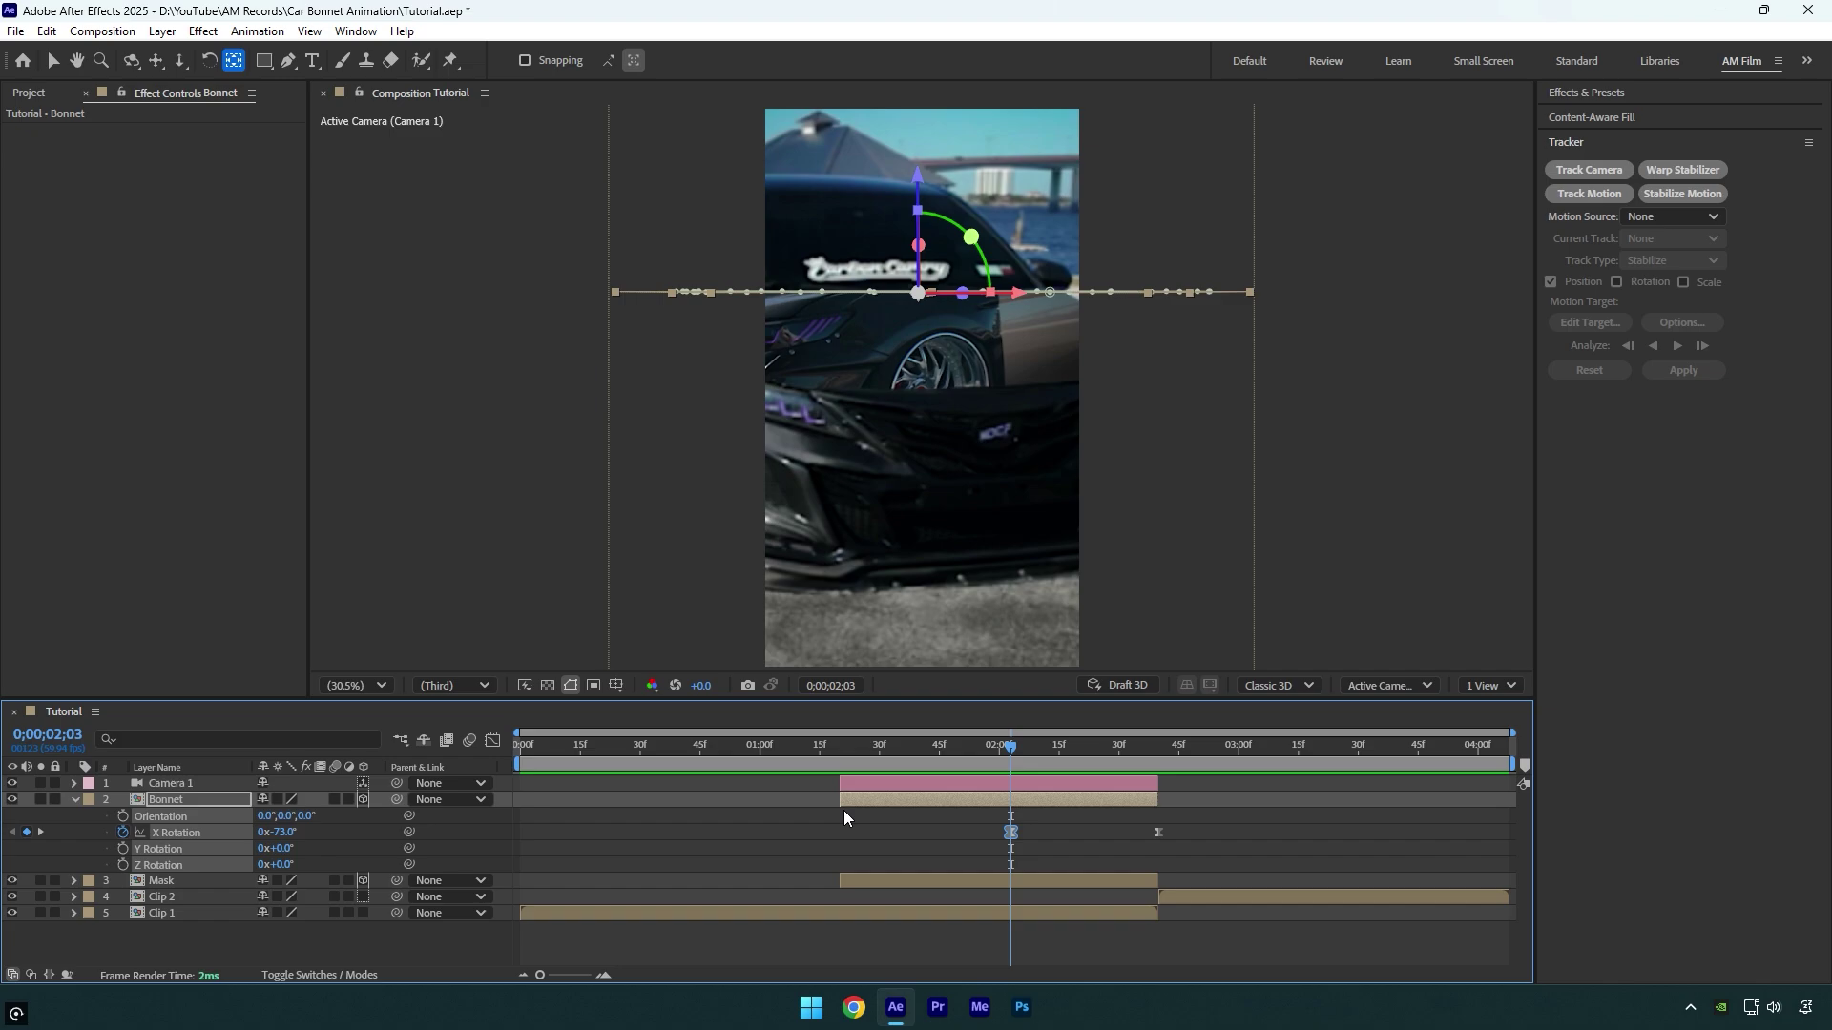
drag(838, 804, 1009, 821)
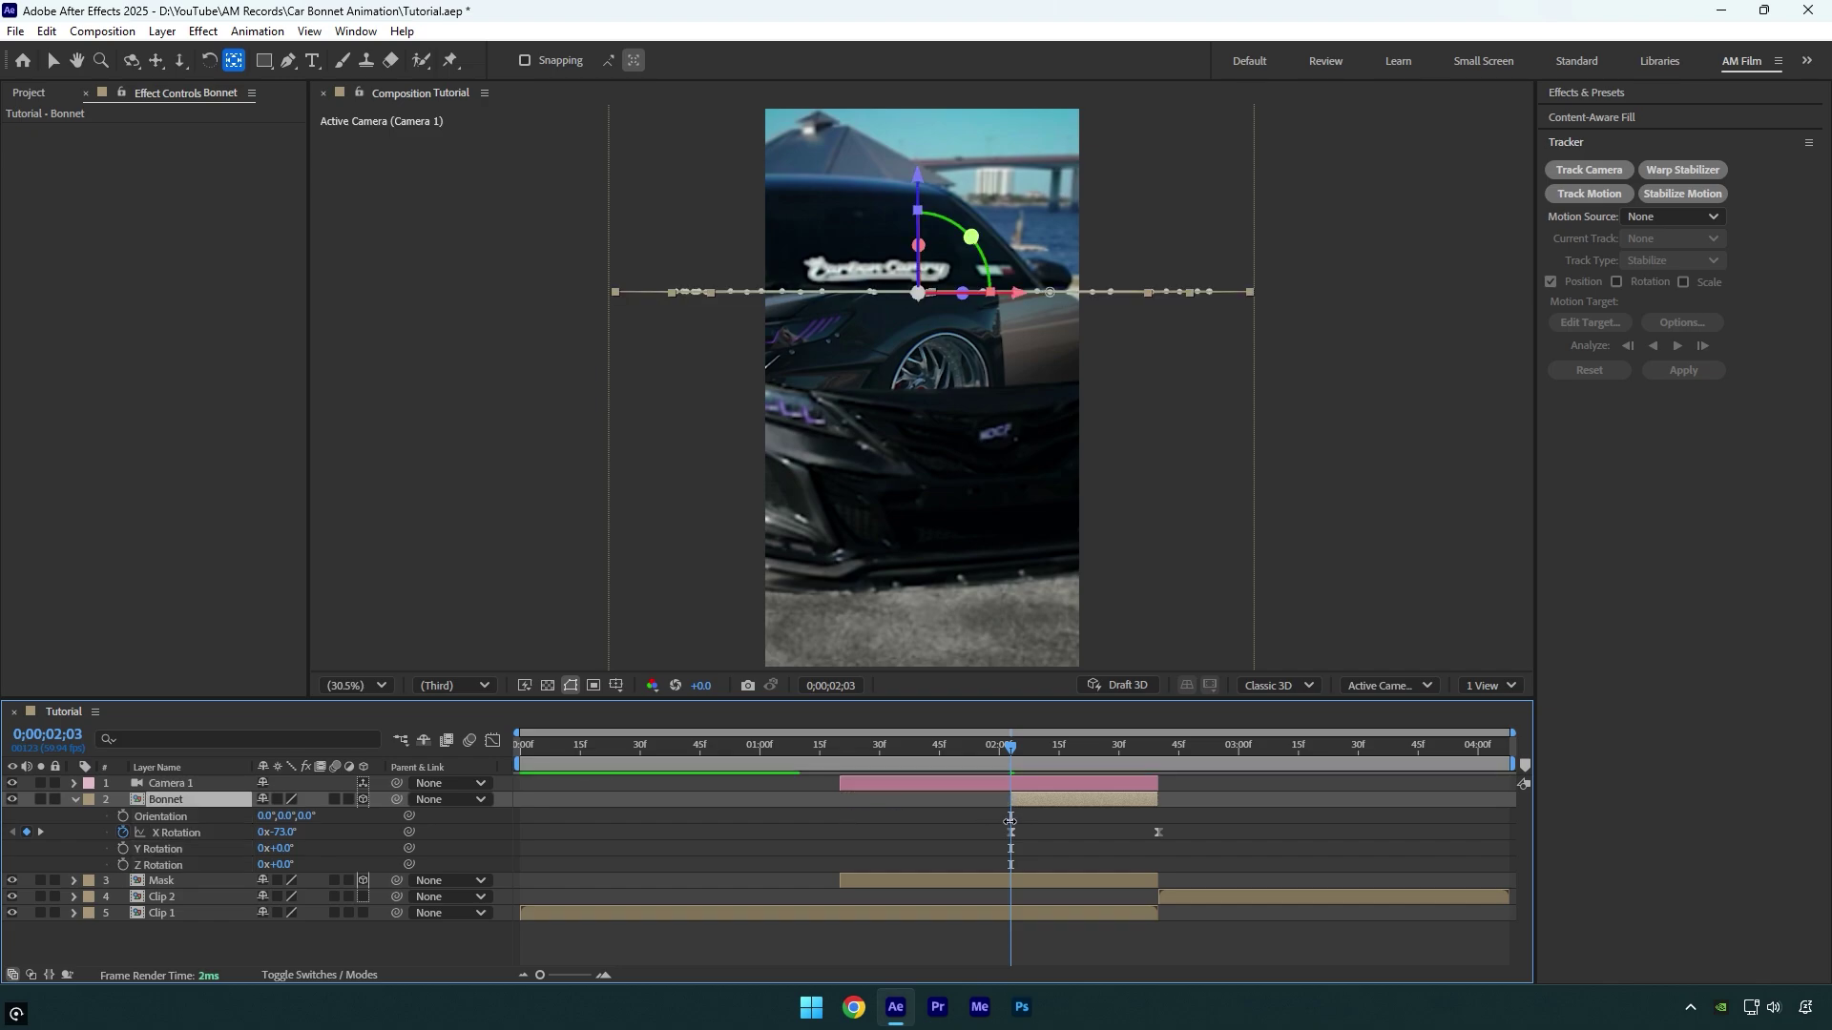
- Preview from 0;00;01;38, then switch on motion blur for the Bonnet and Mask layers
click(912, 763)
key(space)
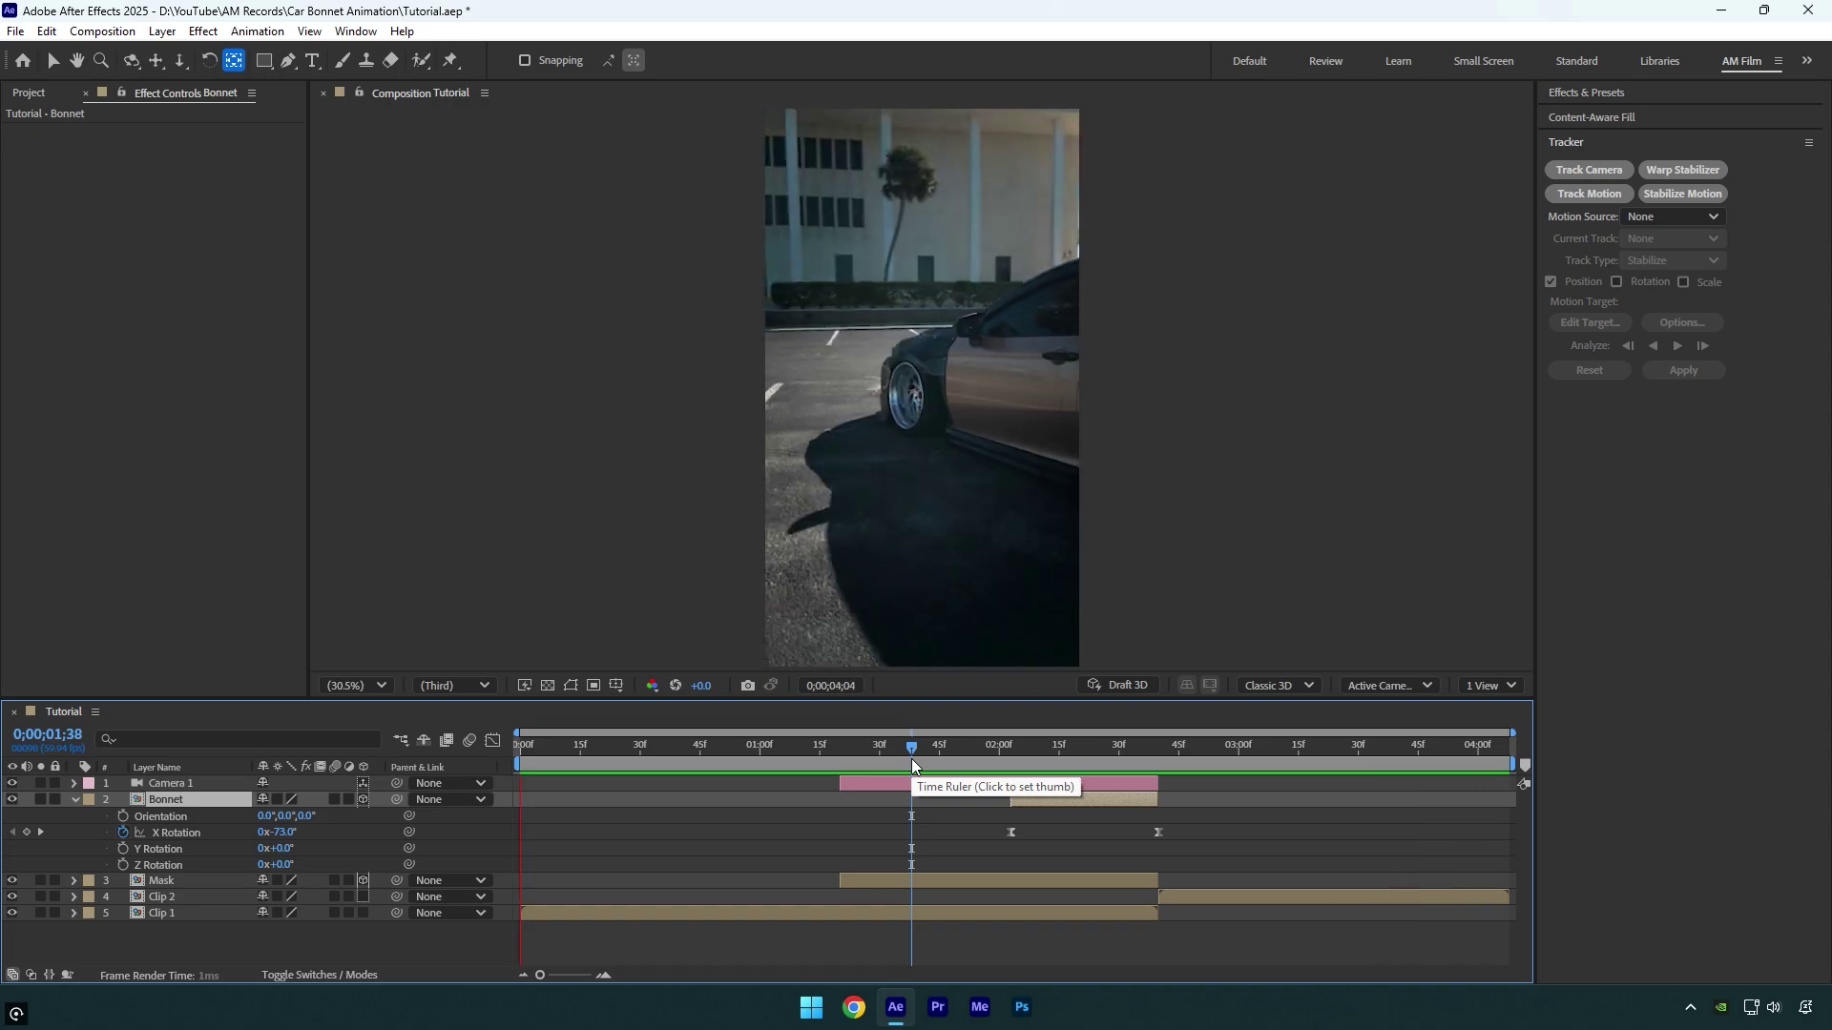
key(space)
key(u)
key(u)
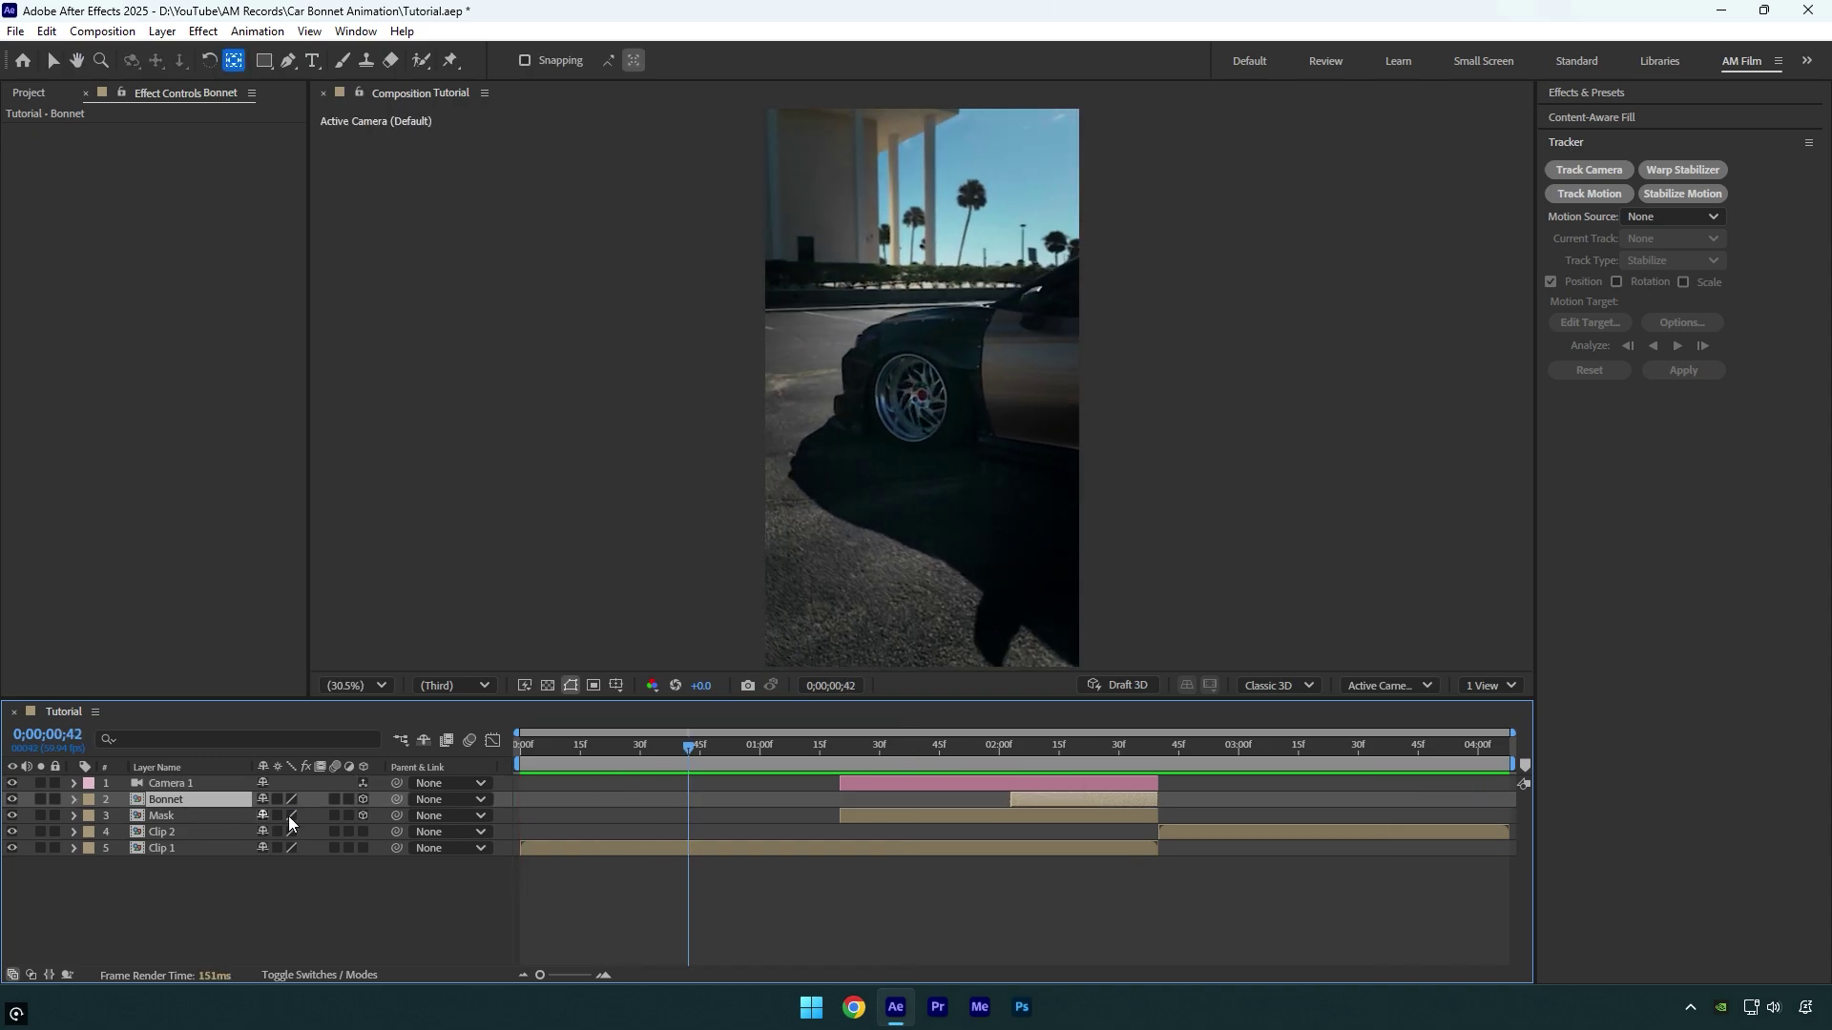
click(336, 800)
click(336, 813)
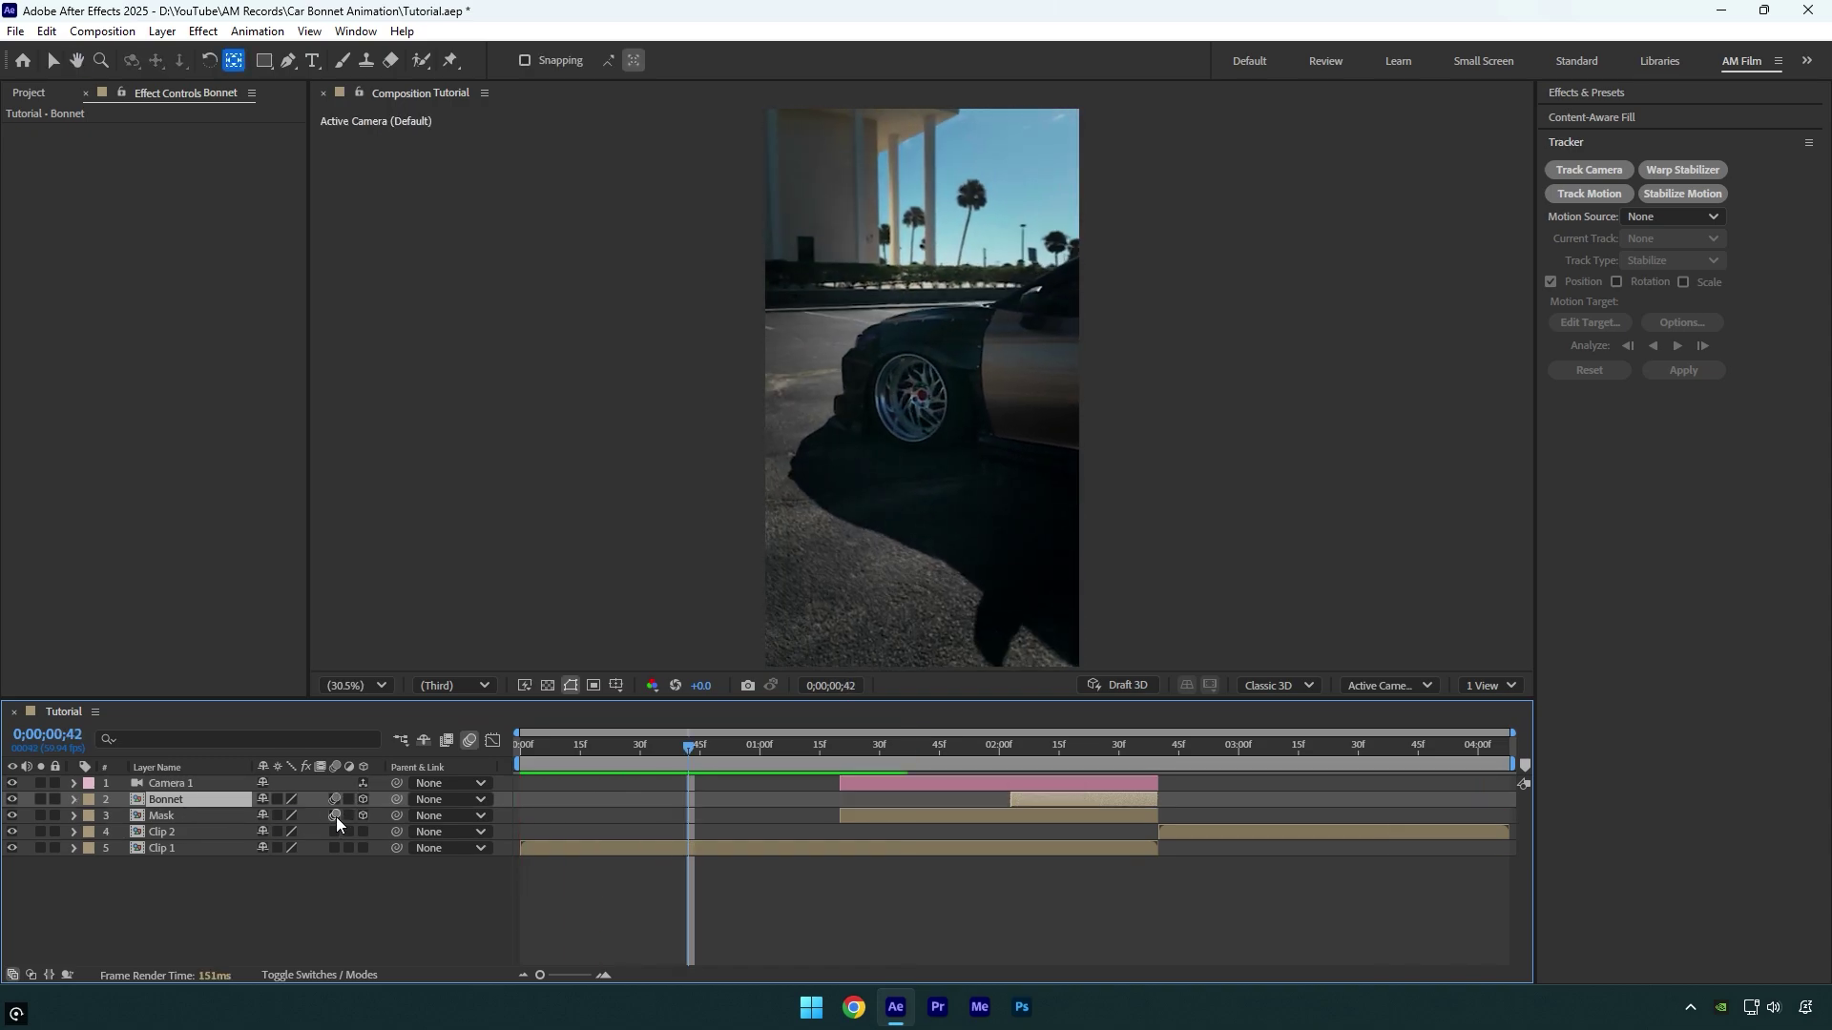